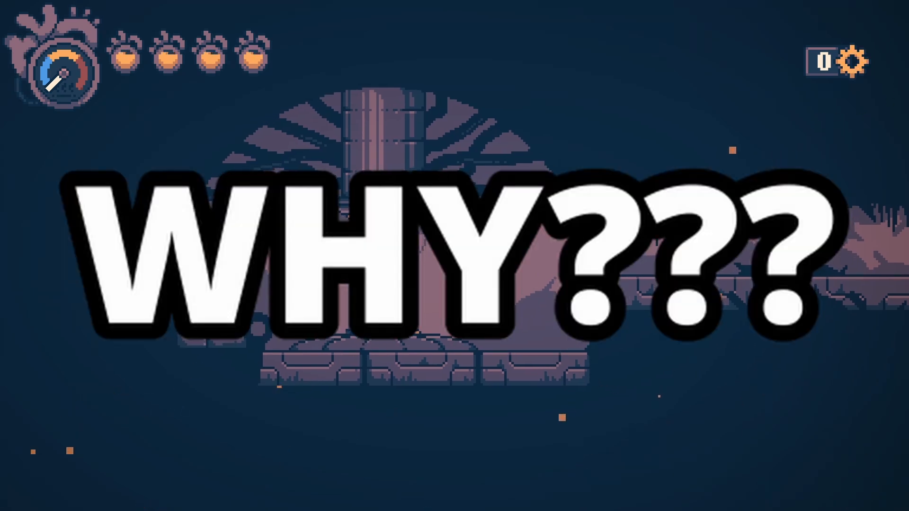
Run right slashing pillars, defeat the first enemy for a gear, and shatter the cracked door.
key(Right)
key(space)
key(Right)
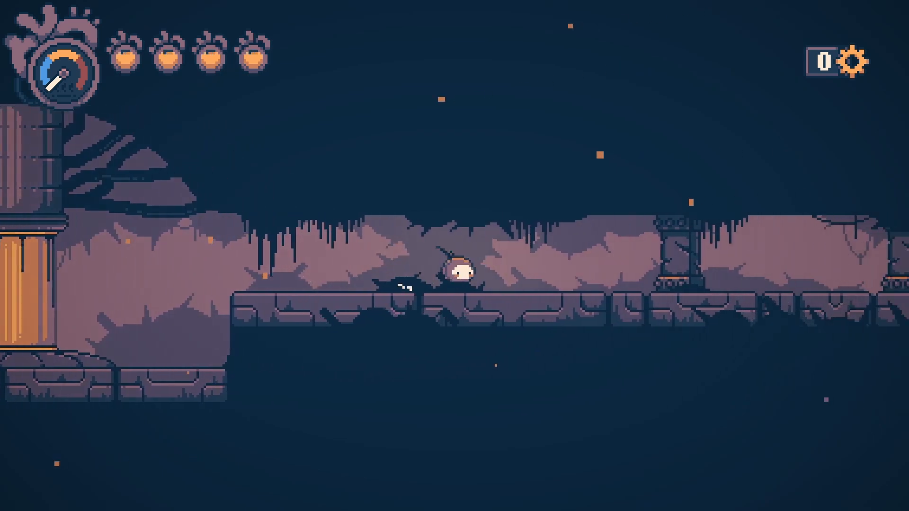
key(x)
key(Right)
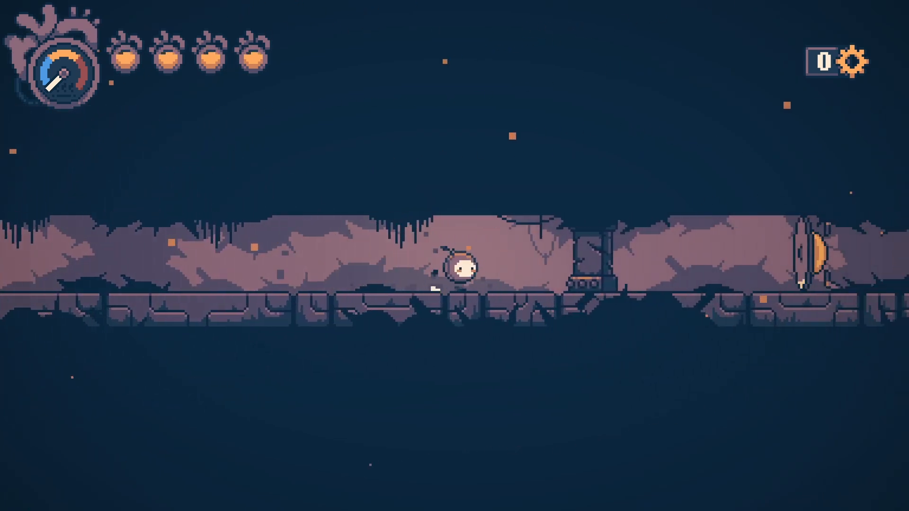
key(x)
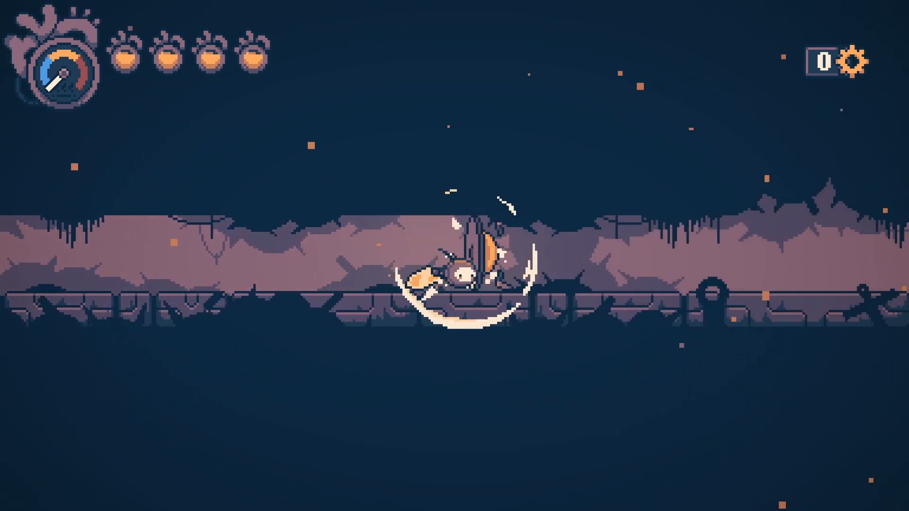
key(Right)
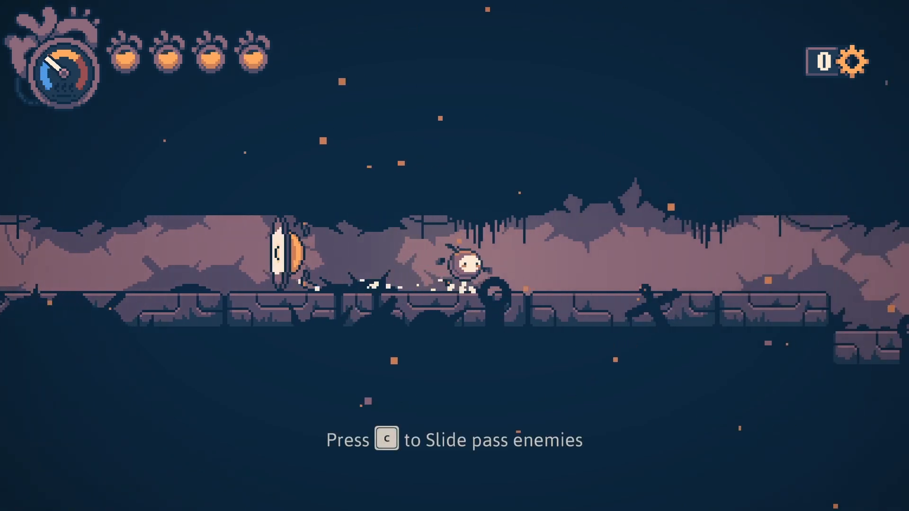
key(Right)
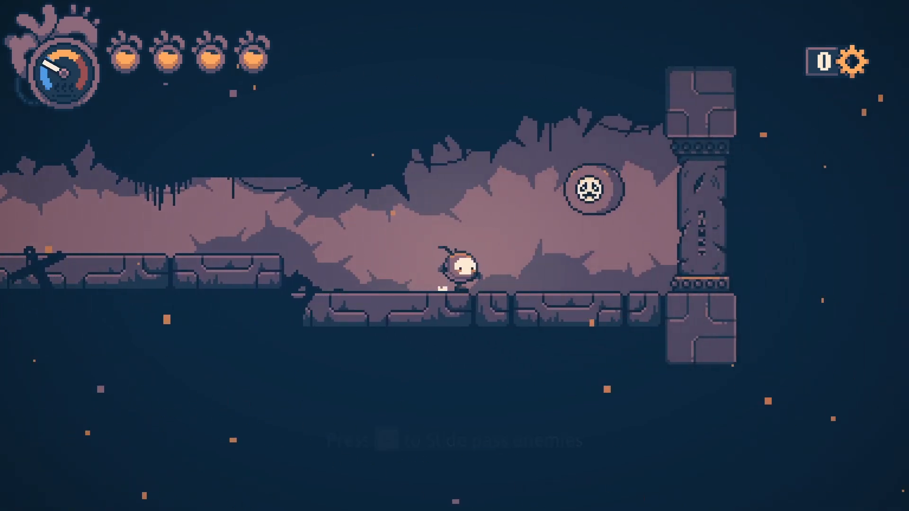
key(x)
key(Left)
key(x)
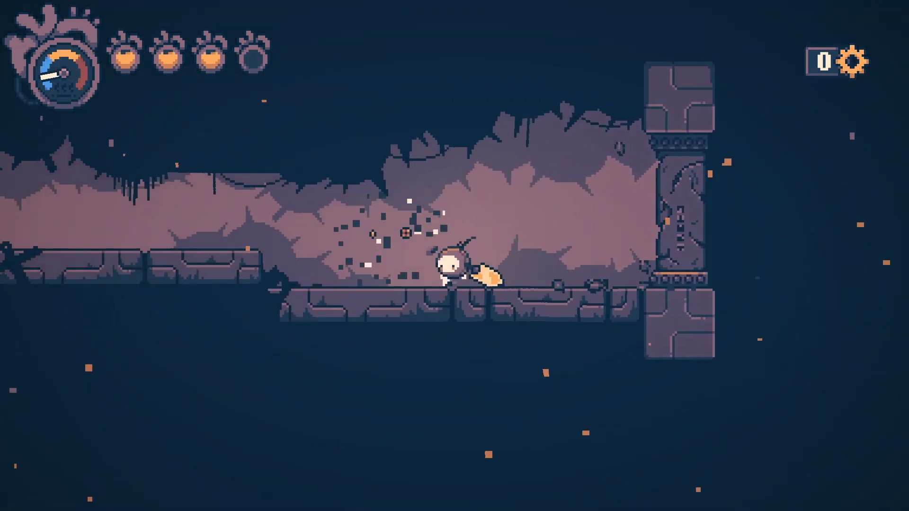
key(Right)
key(Right)
key(x)
key(x)
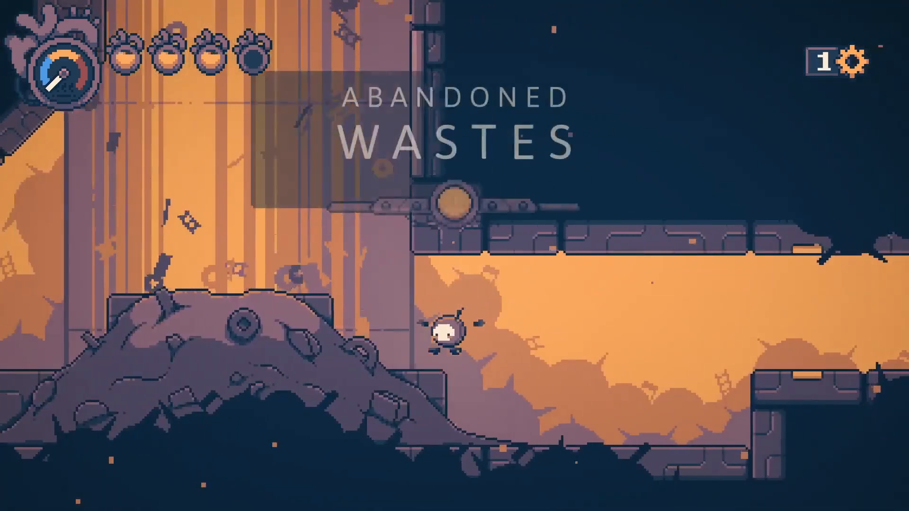
Head left past an enemy and jump across the floating platforms to the save station.
key(Left)
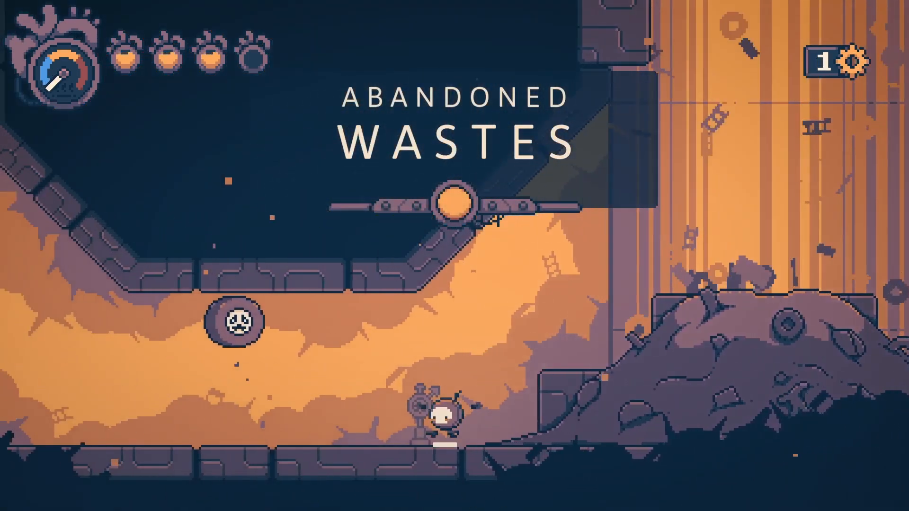
key(x)
key(z)
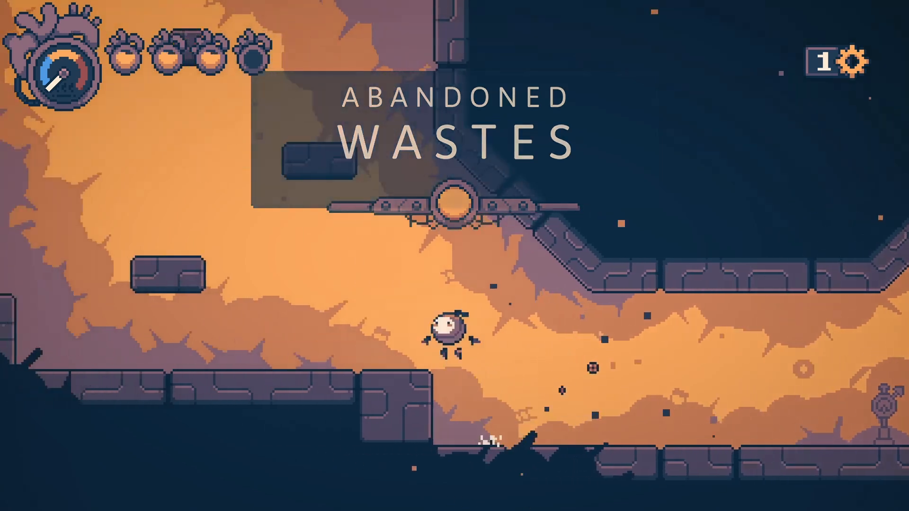
key(z)
key(Right)
key(z)
key(Left)
key(z)
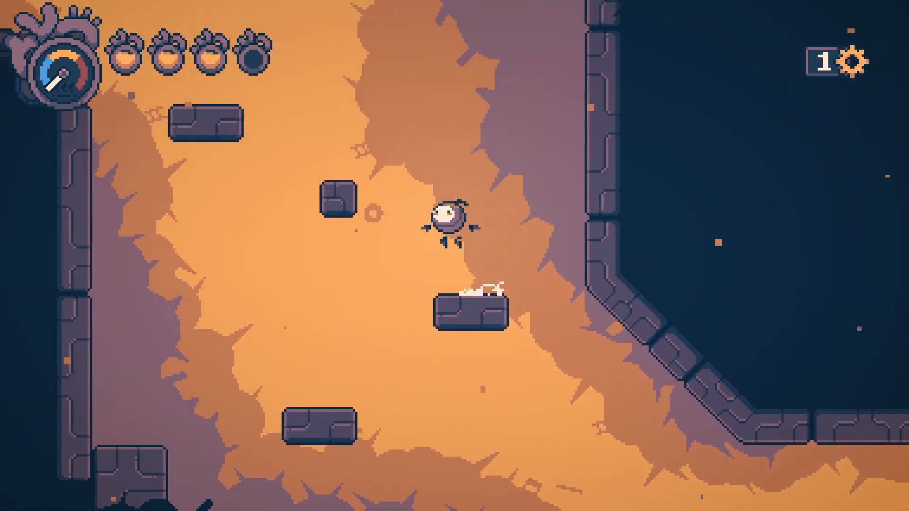
key(z)
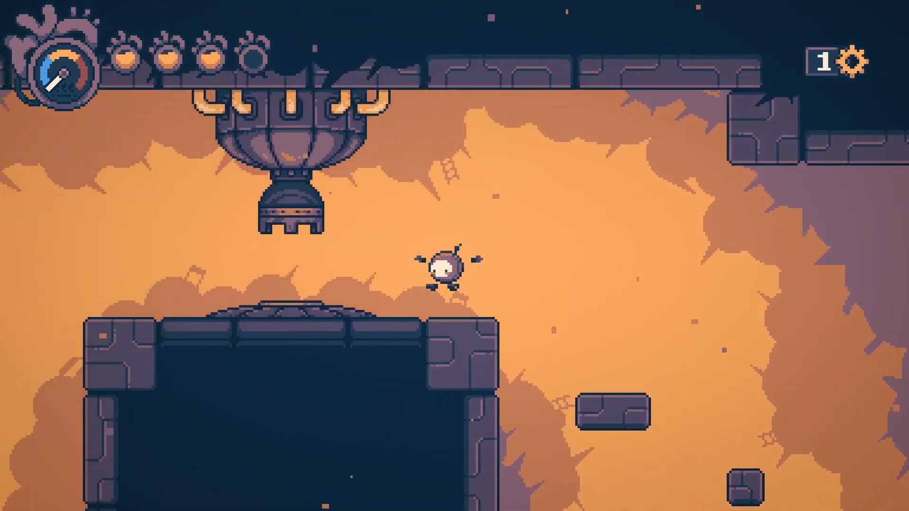
key(Left)
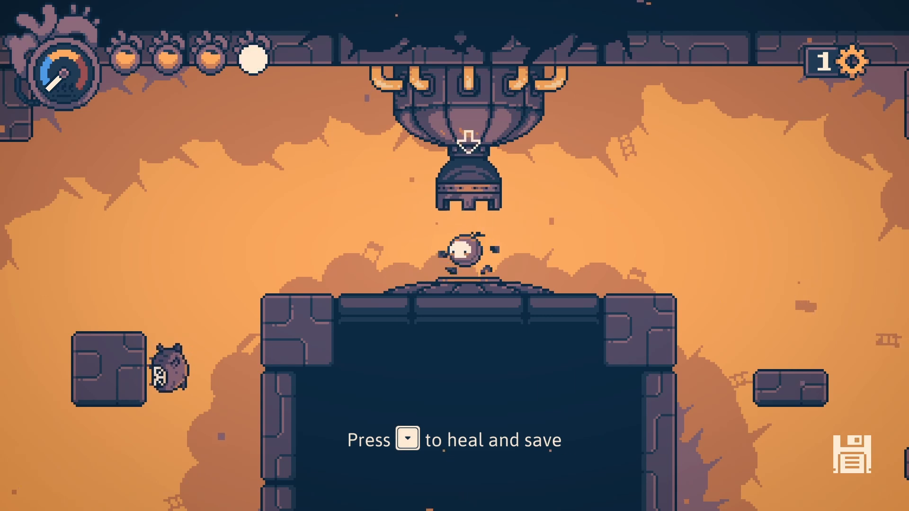
Destroy the nearby enemy, hit the lever to raise the gate, and mine the gear deposit.
key(Left)
key(z)
key(x)
key(x)
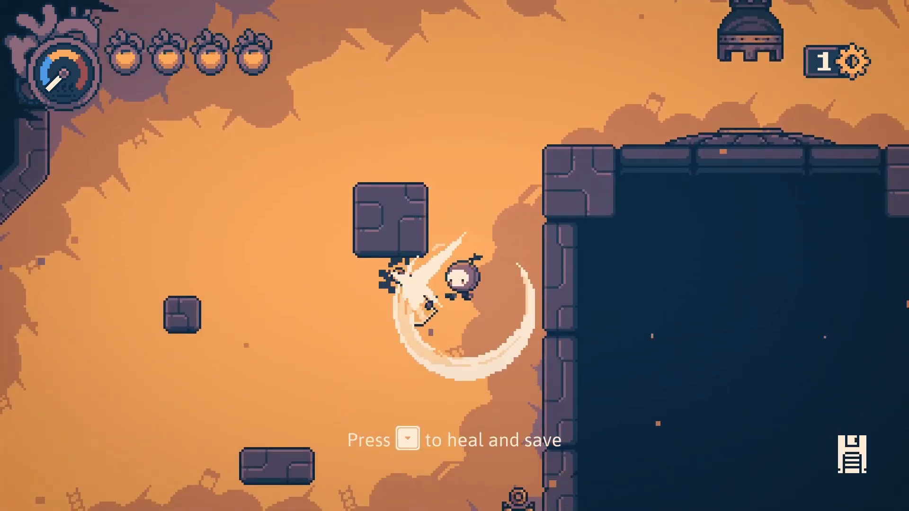
key(Right)
key(Left)
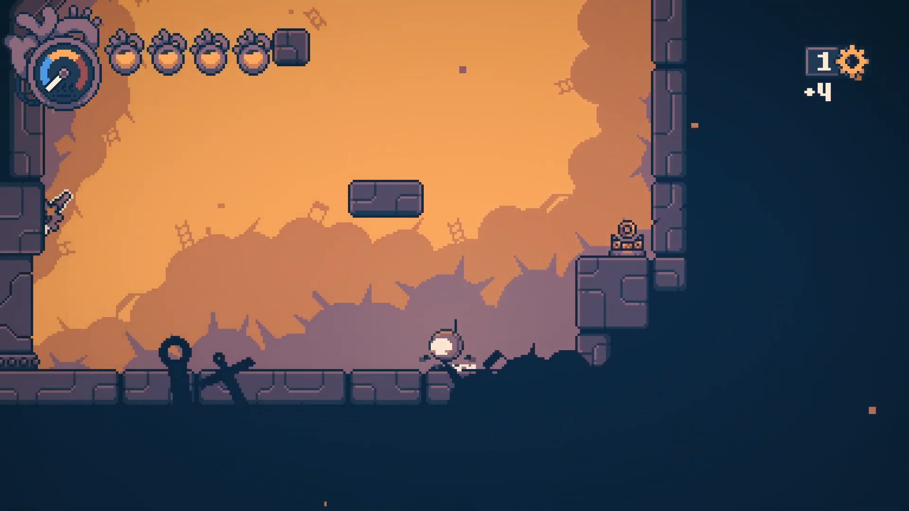
key(x)
key(Right)
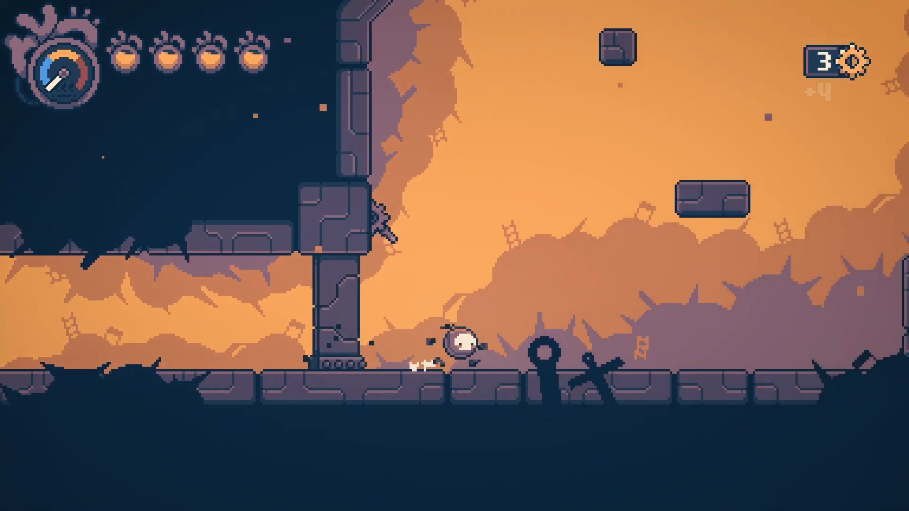
key(Right)
key(x)
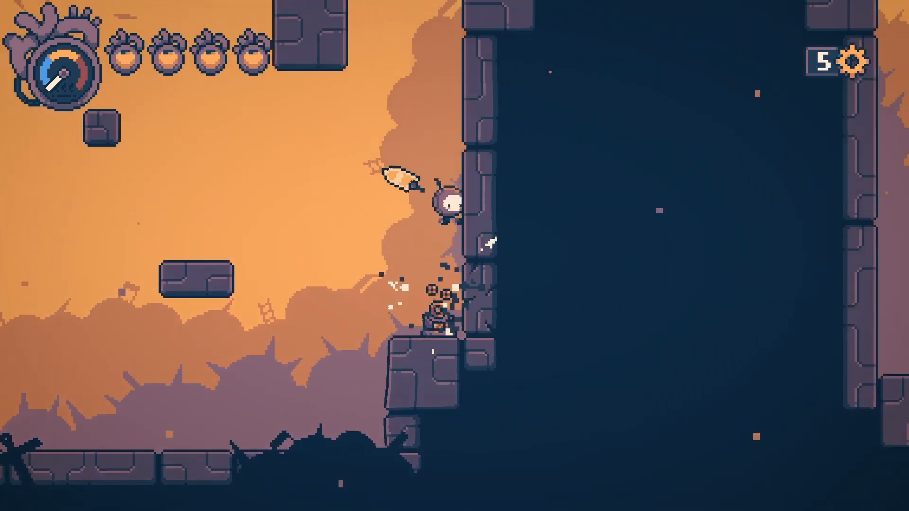
key(x)
key(x)
key(Right)
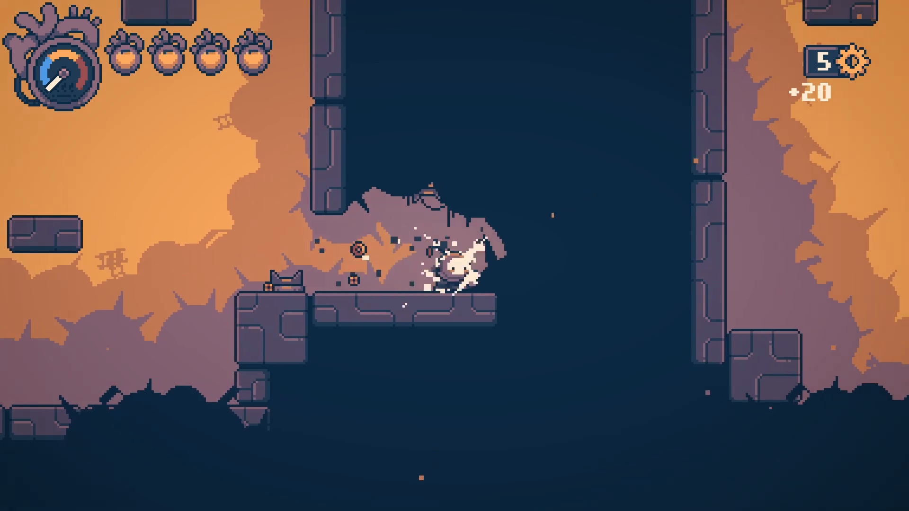
Drop to the lower floor, reach the signpost platform and bounce-slash the enemy below.
key(Left)
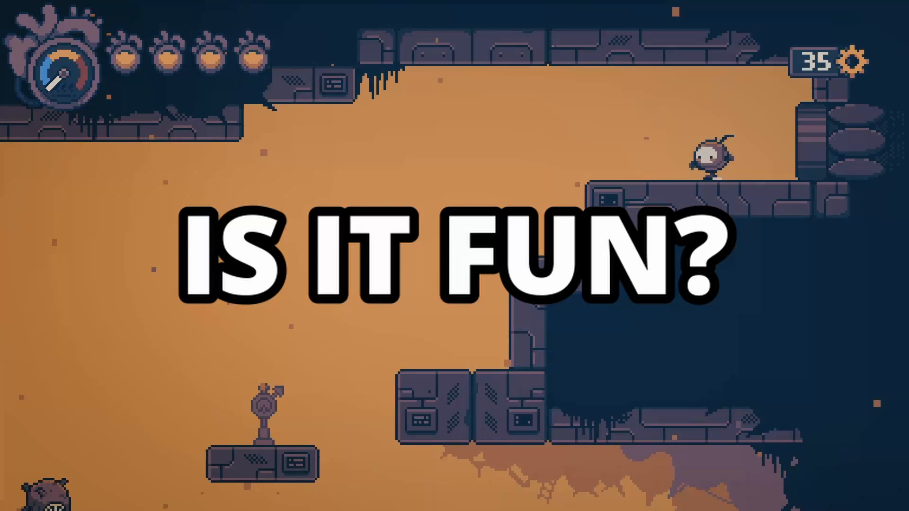
key(Left)
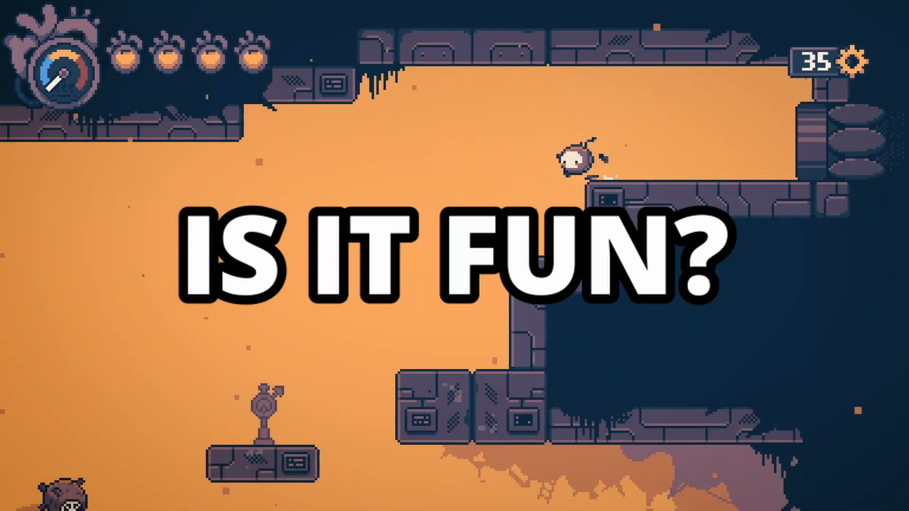
key(Left)
key(space)
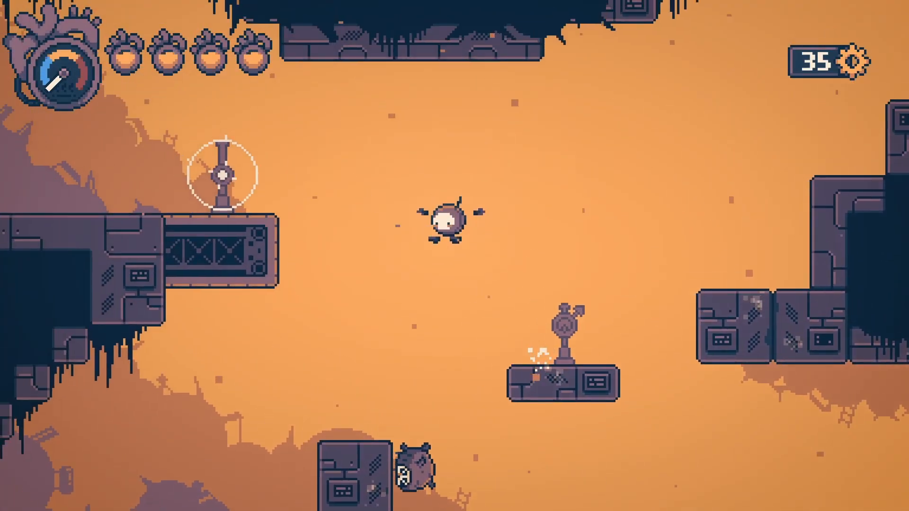
key(x)
key(x)
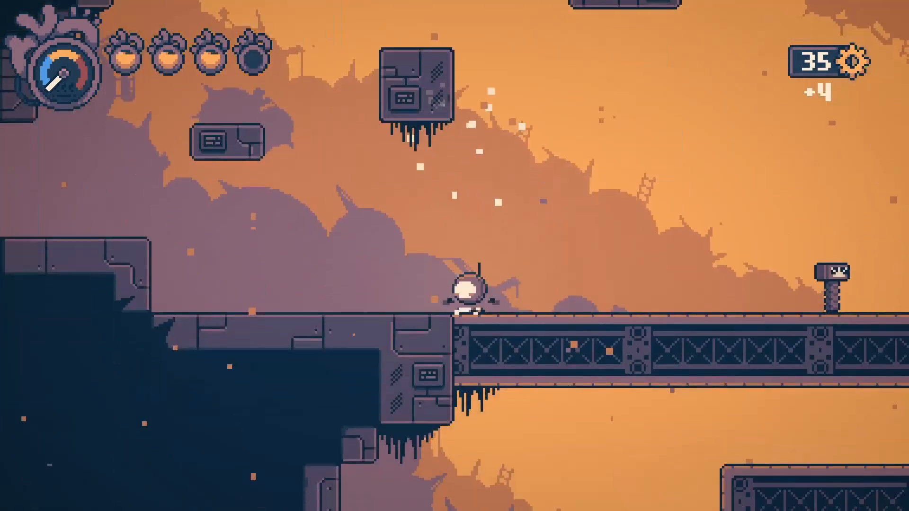
key(Left)
key(Left)
key(space)
key(space)
key(x)
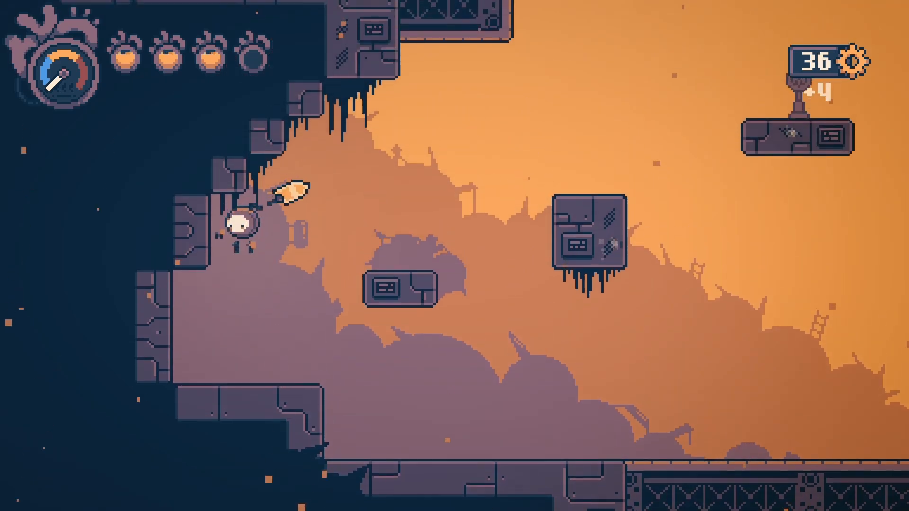
Cross the girder bridge, burst the enemy there and collect its gears.
key(Right)
key(Right)
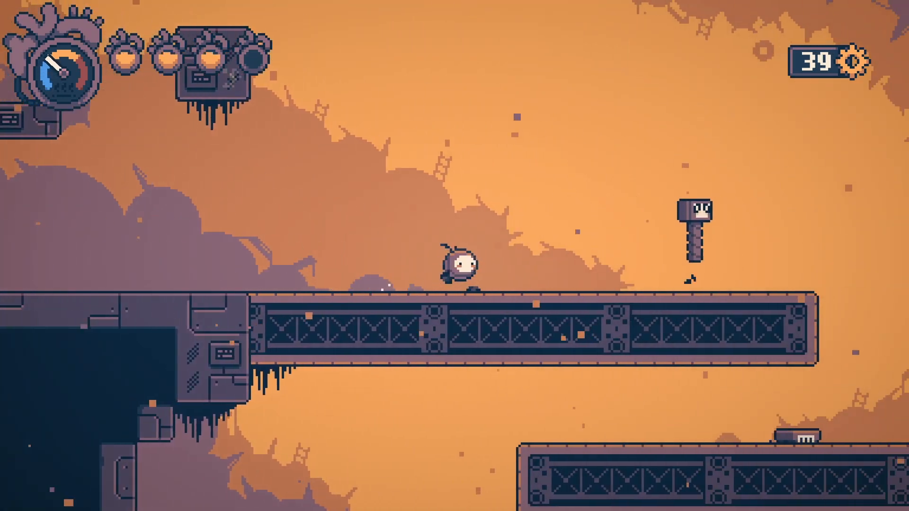
key(Right)
key(space)
key(x)
key(Left)
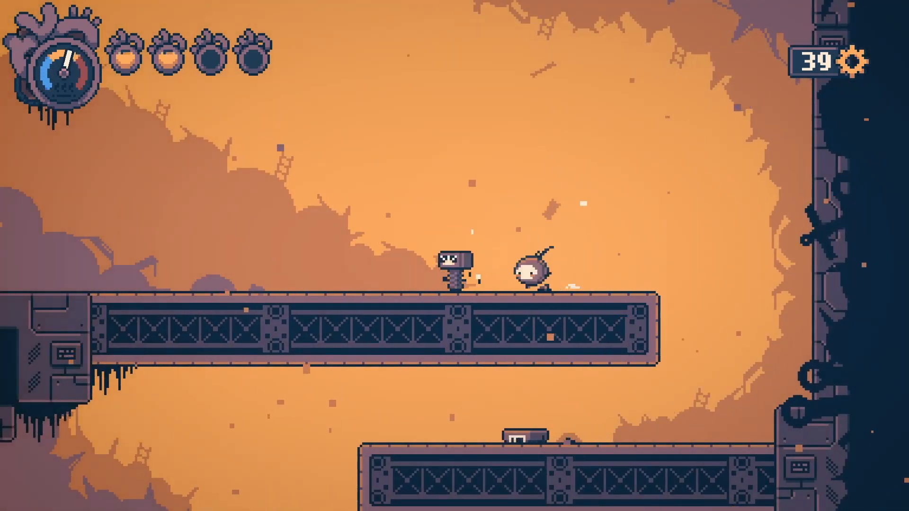
key(x)
key(Left)
key(Right)
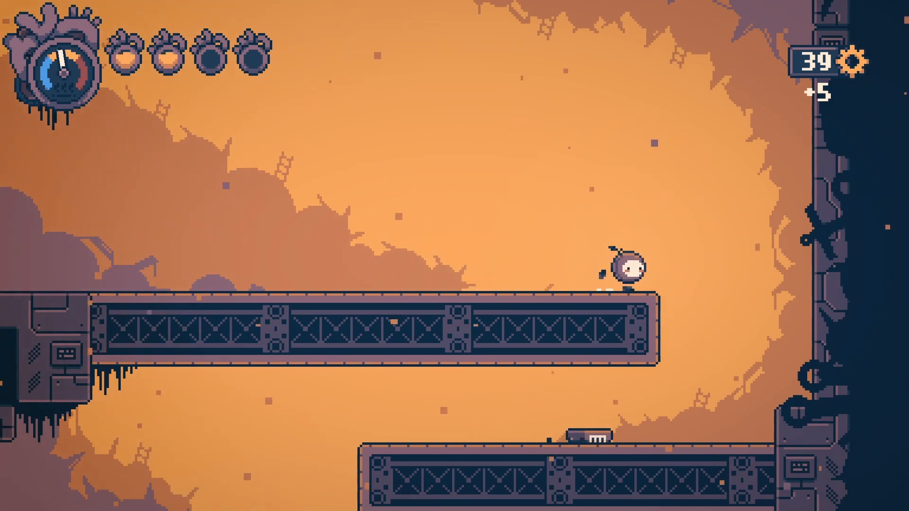
Drop onto the enemy below, slash the hammer enemy, and run off the girder's end.
key(Down)
key(x)
key(Left)
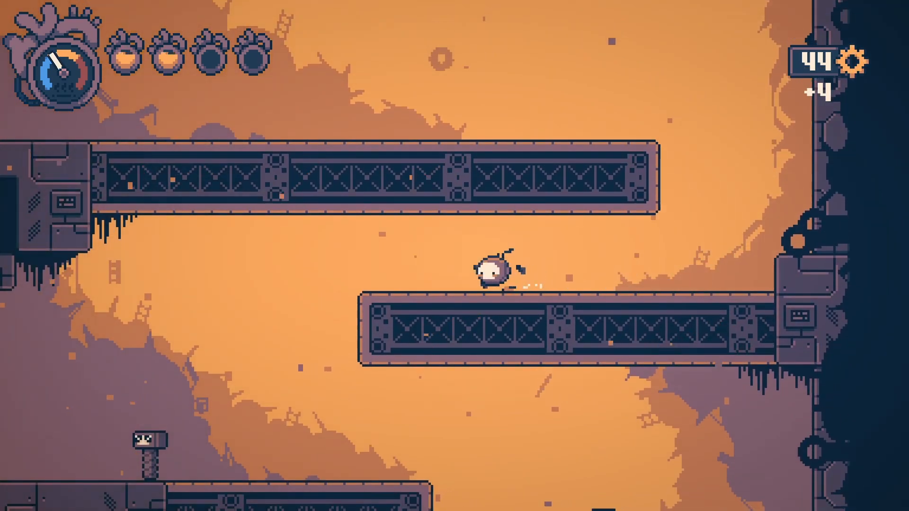
key(x)
key(x)
key(Right)
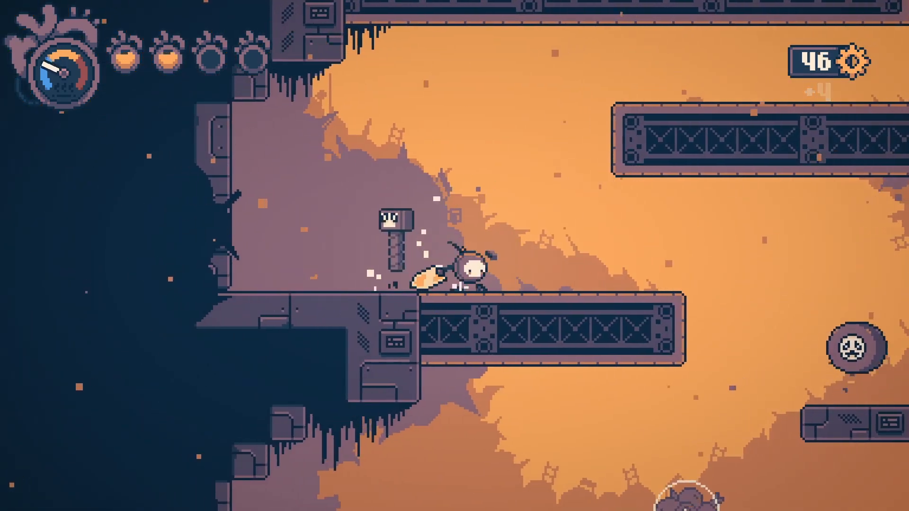
key(Right)
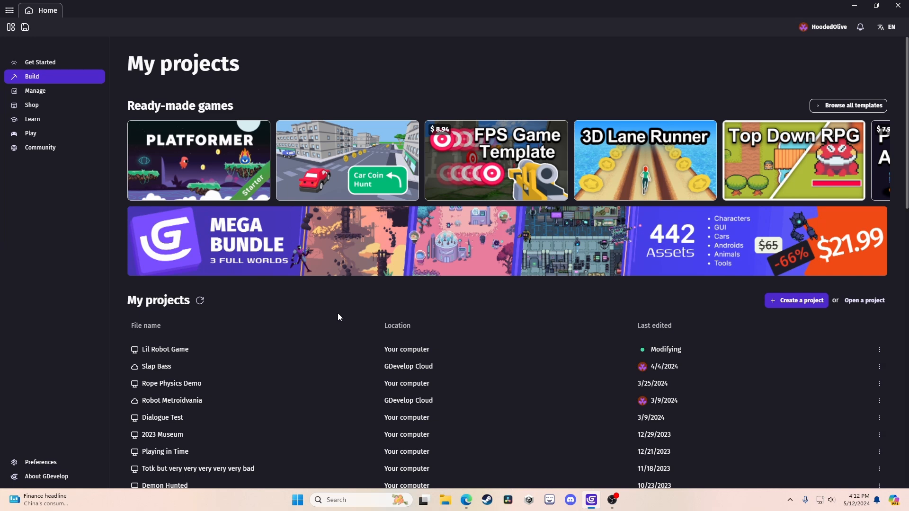
scroll(510, 346, down, 5)
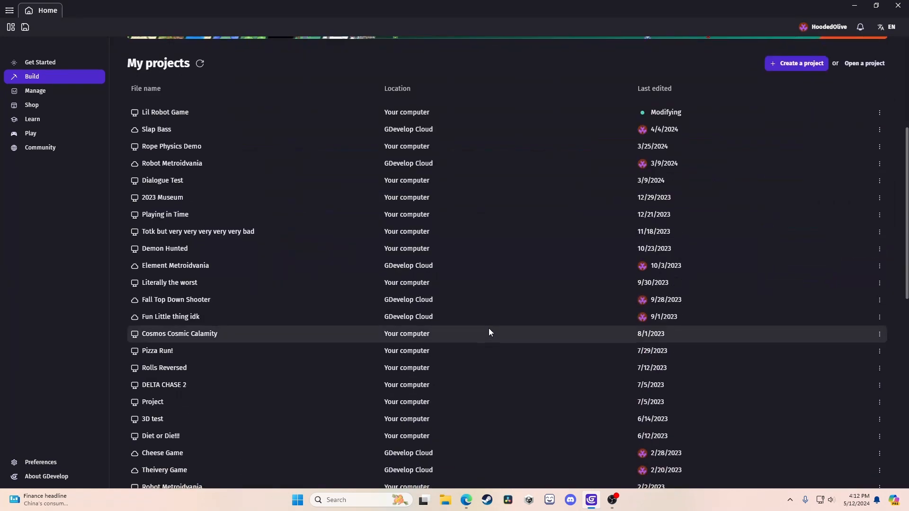
scroll(489, 332, down, 5)
scroll(478, 325, up, 10)
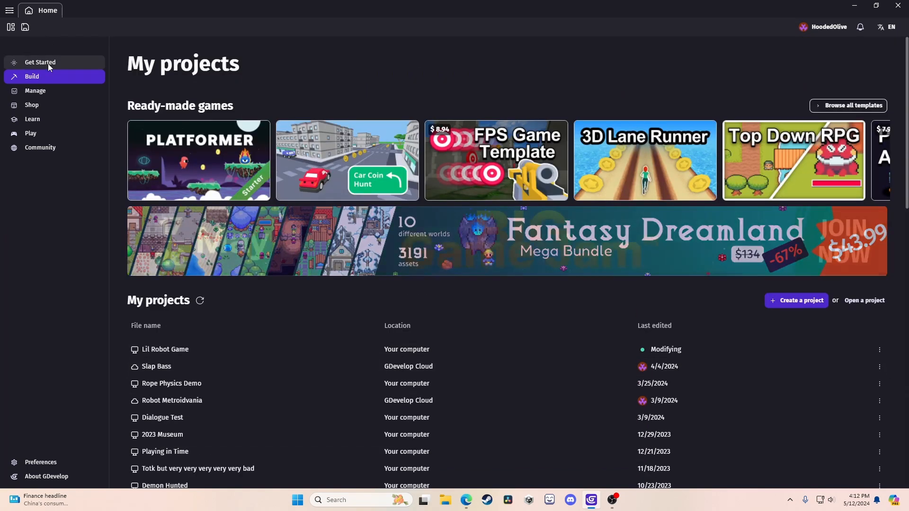
click(48, 63)
click(38, 77)
click(38, 105)
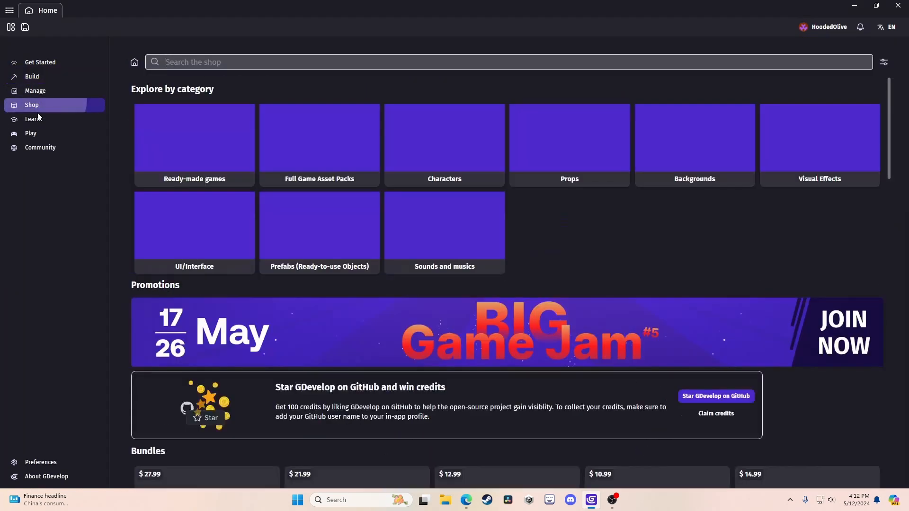
click(40, 120)
click(46, 137)
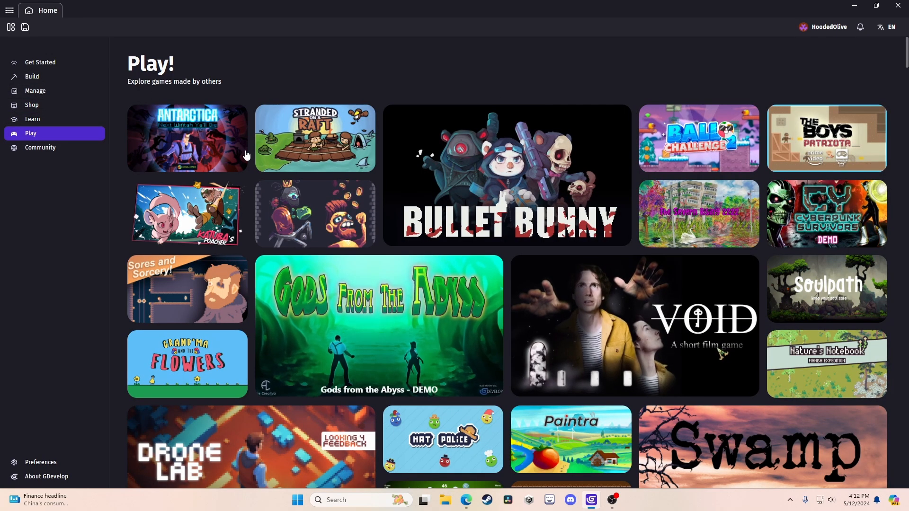
click(47, 76)
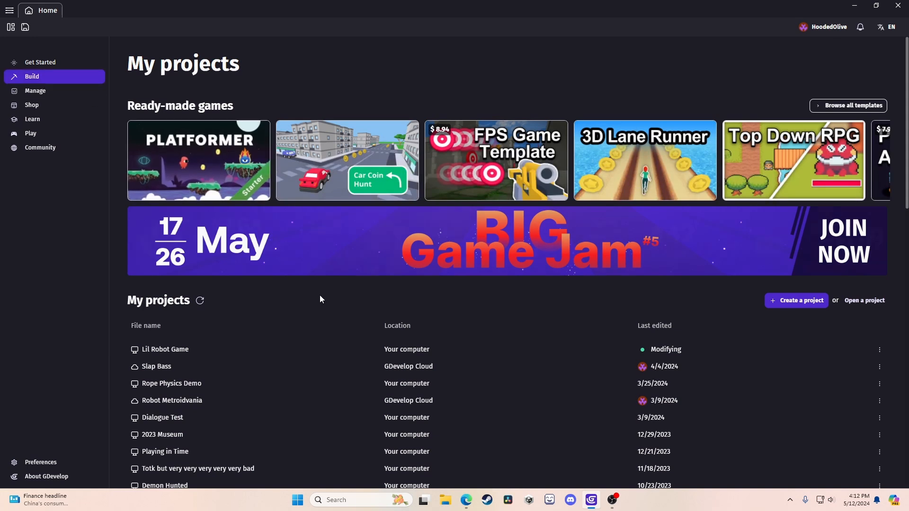
click(45, 107)
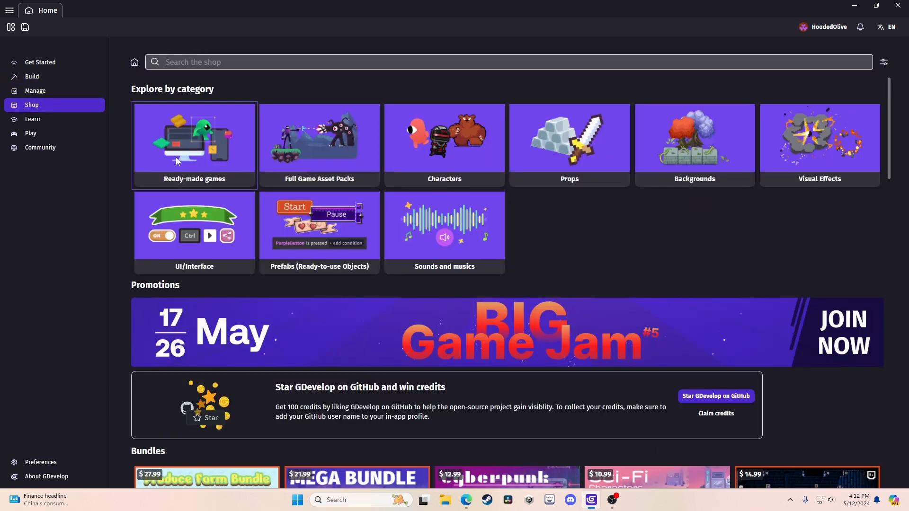
scroll(714, 169, down, 8)
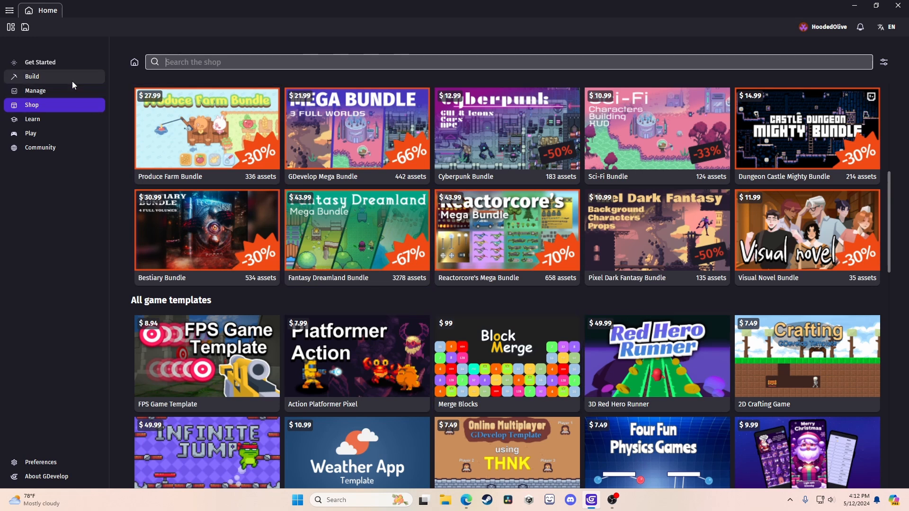
click(32, 77)
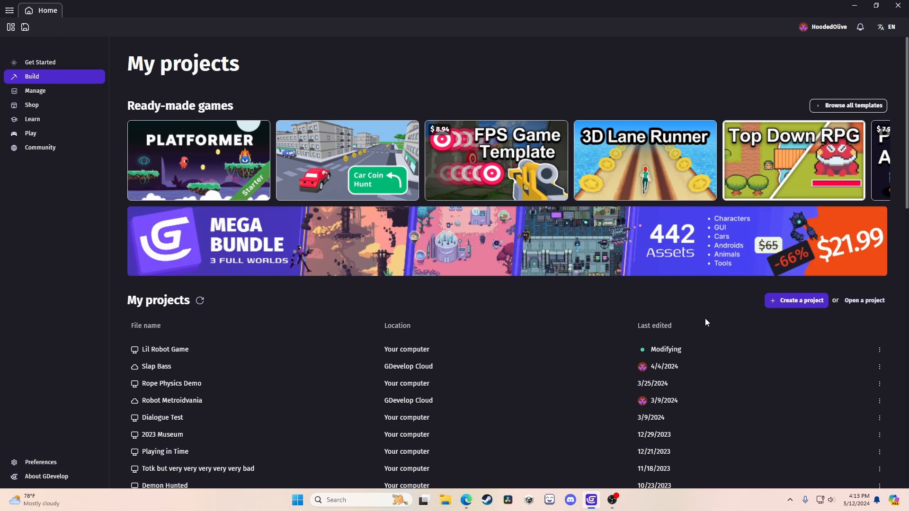
click(806, 300)
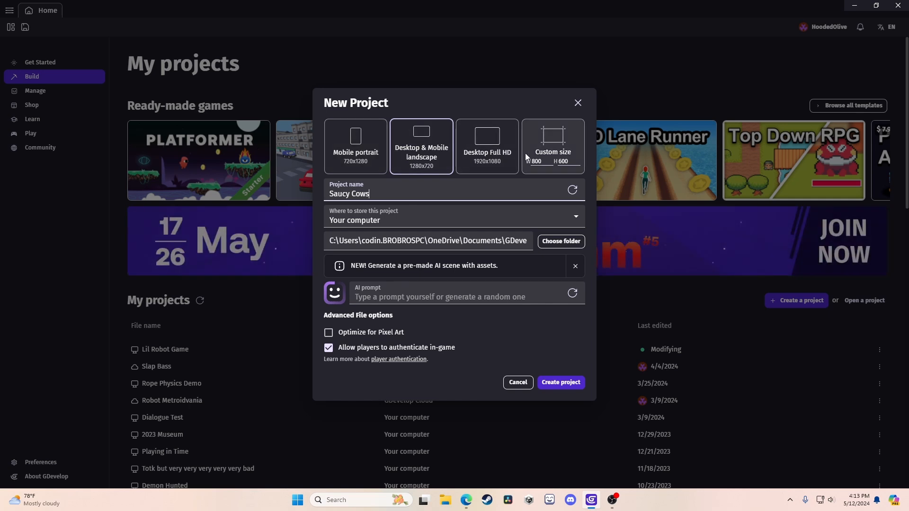
Compare the 720x1280 and 1920x1080 sizes, settle on 1280x720 landscape, and select the project name.
click(379, 159)
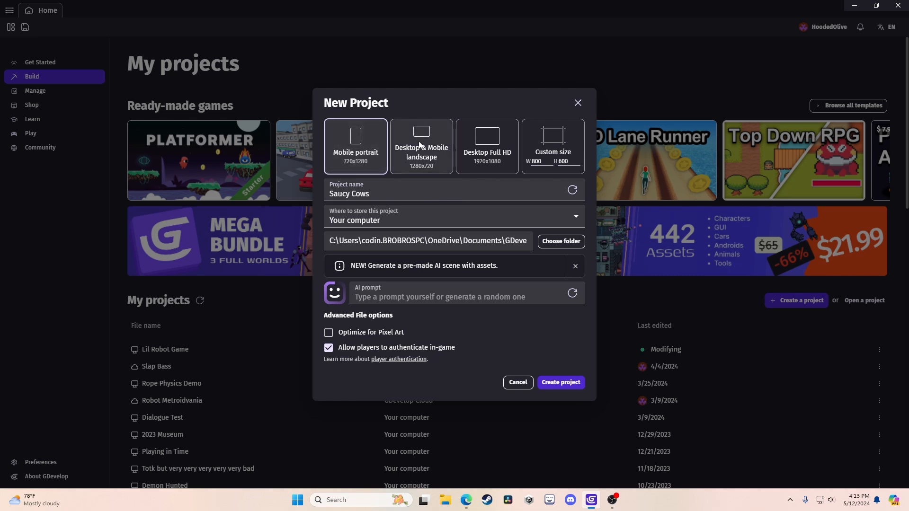
click(440, 155)
click(489, 153)
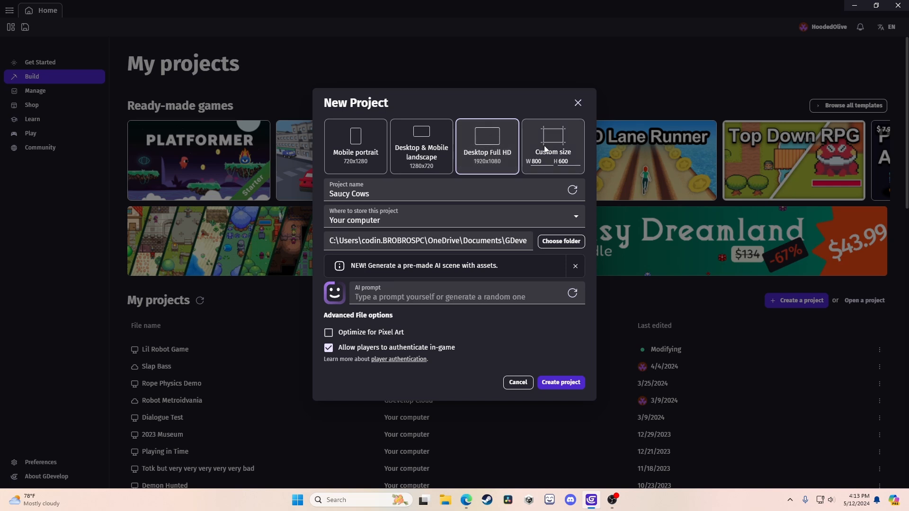
click(420, 161)
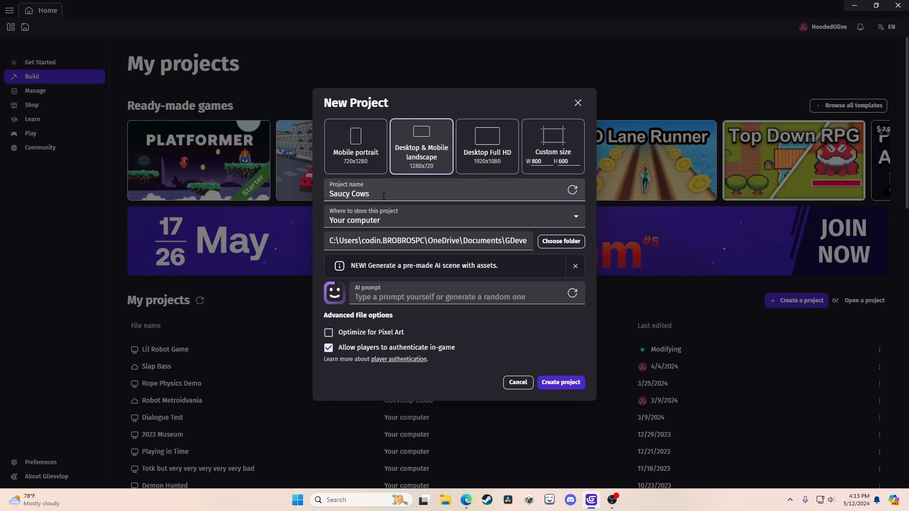
drag(384, 196, 250, 201)
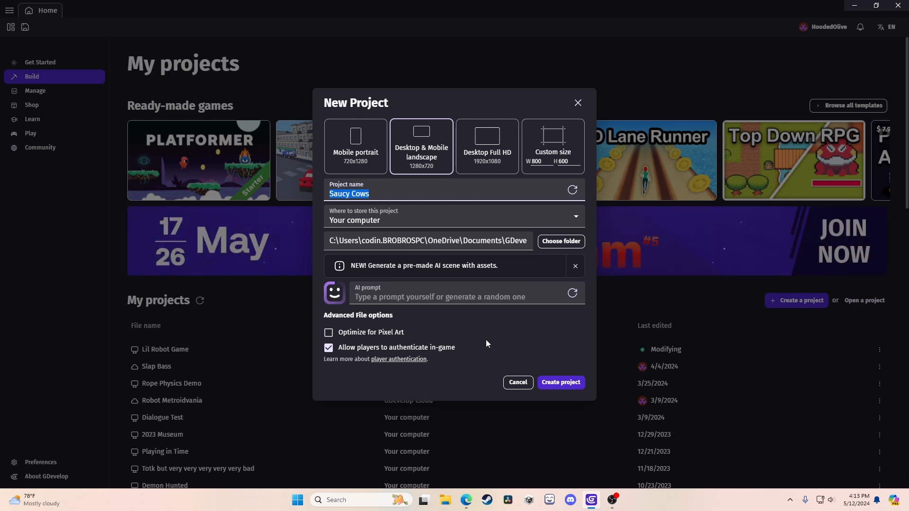
Name the project 'clicker game', disable player authentication, enable pixel-art optimisation, and create it.
key(BackSpace)
text(icker game)
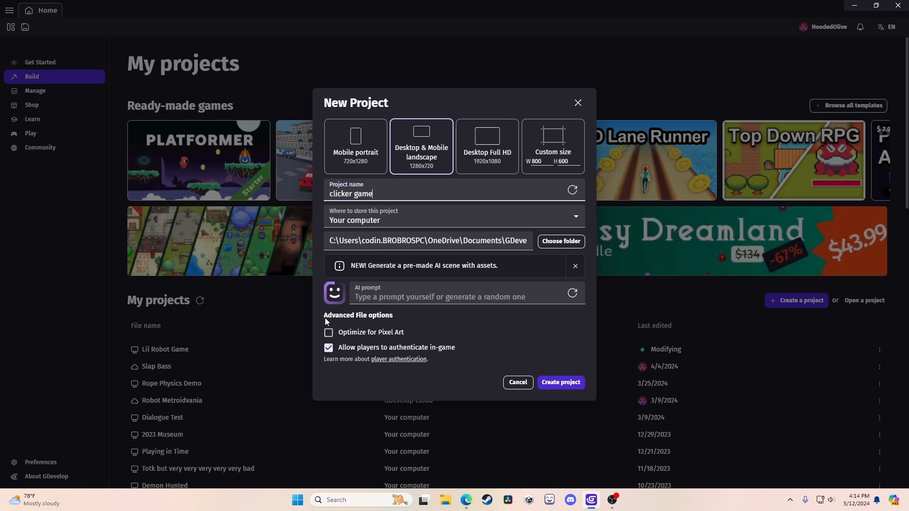
click(329, 348)
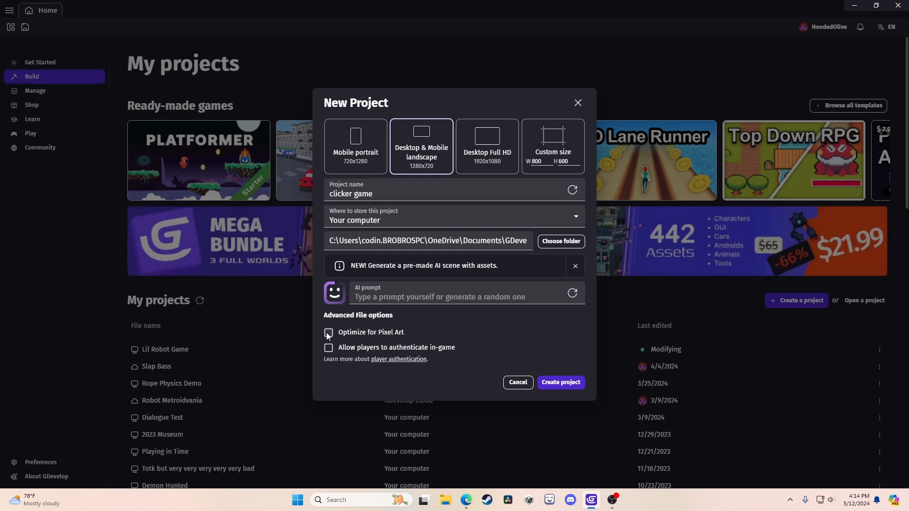
click(328, 333)
click(560, 383)
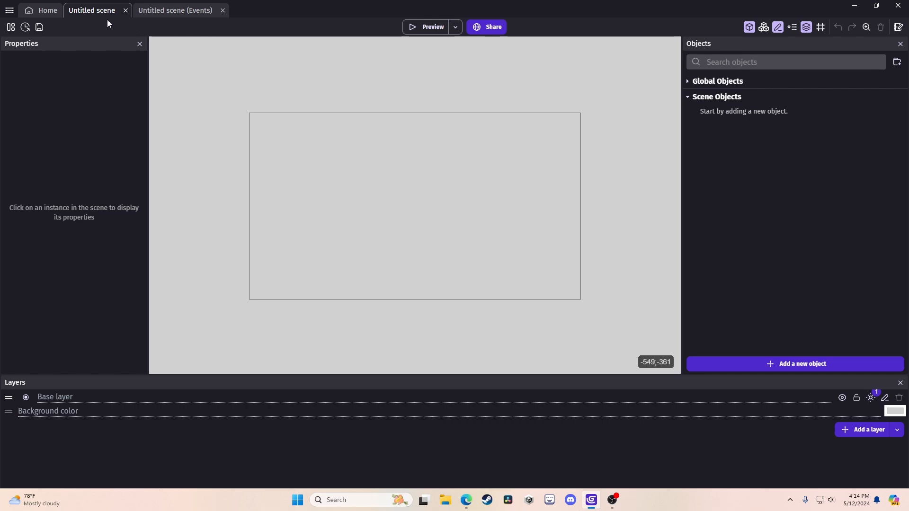
scroll(393, 211, up, 1)
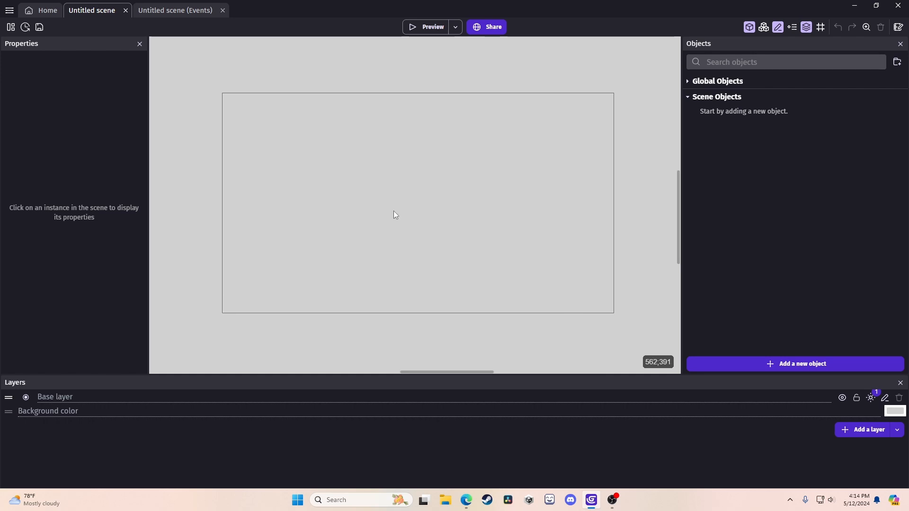
scroll(393, 212, down, 8)
middle_drag(391, 179, 493, 215)
scroll(461, 176, up, 3)
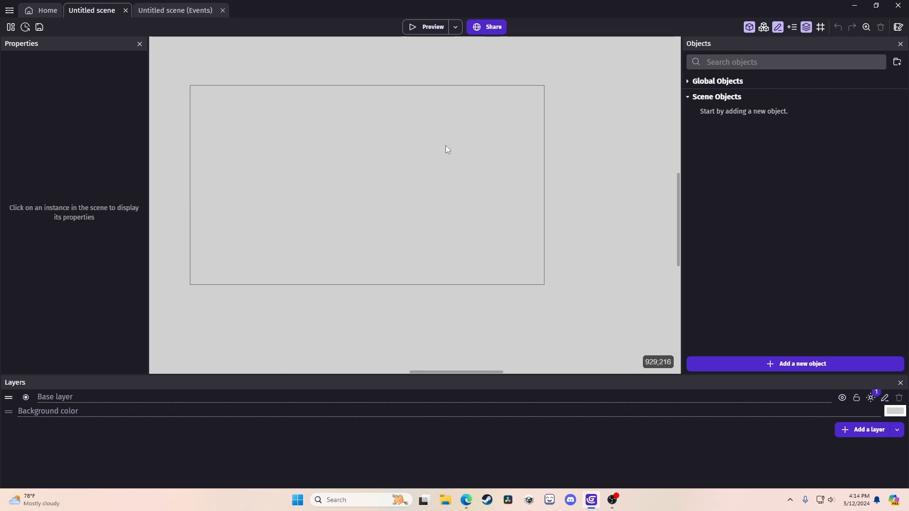
drag(443, 141, 582, 226)
drag(301, 164, 504, 294)
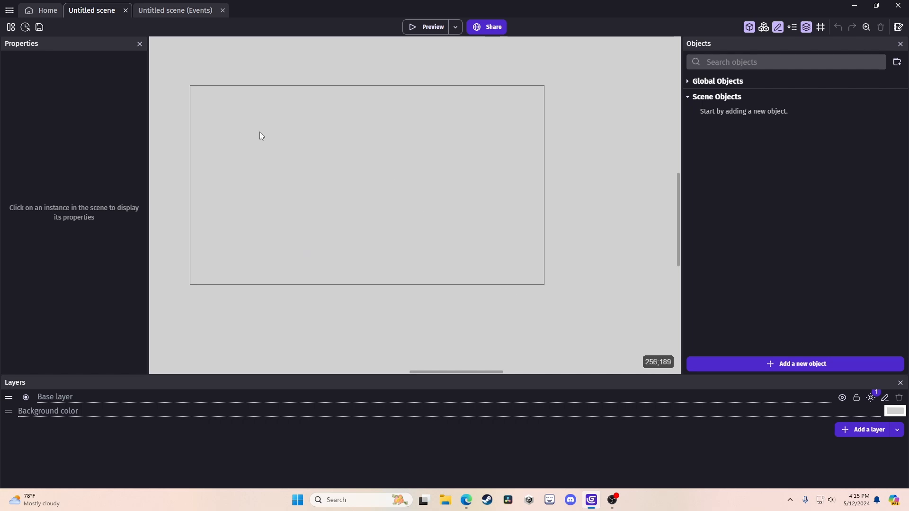
drag(259, 122, 291, 207)
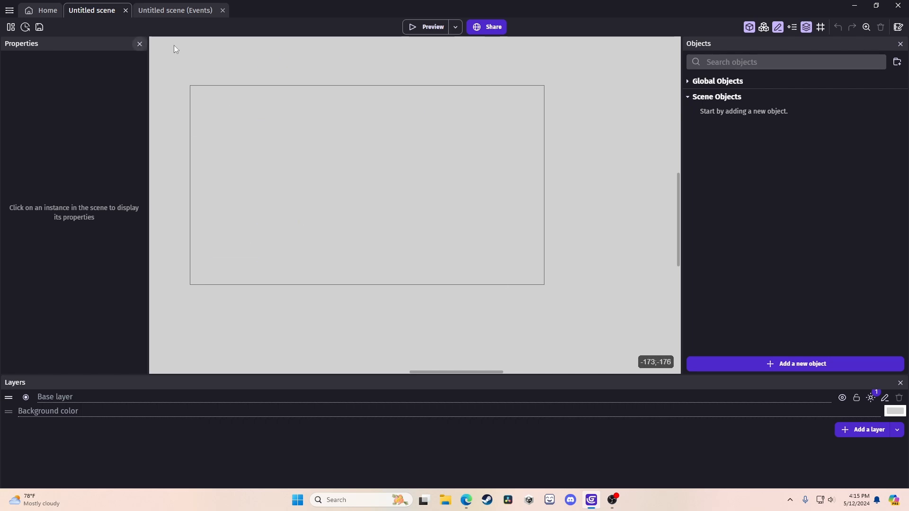
drag(190, 56, 667, 348)
drag(174, 65, 675, 346)
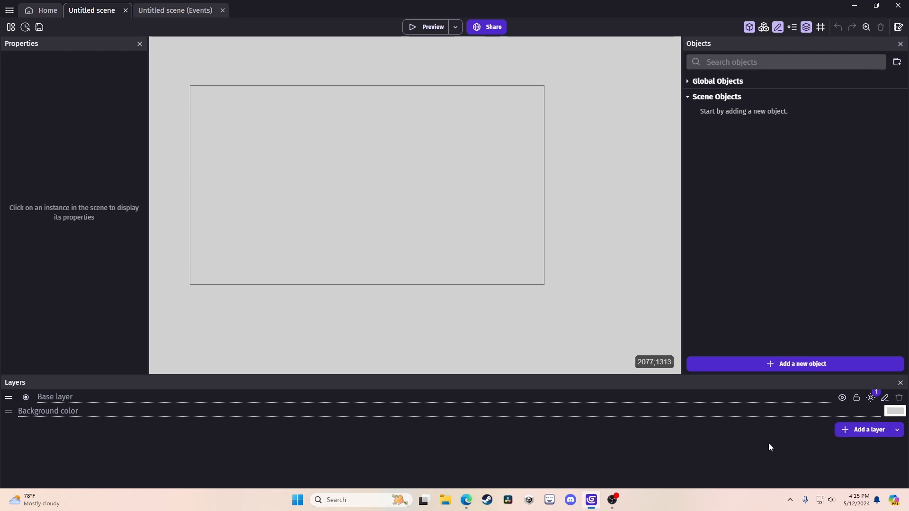
click(871, 398)
click(167, 13)
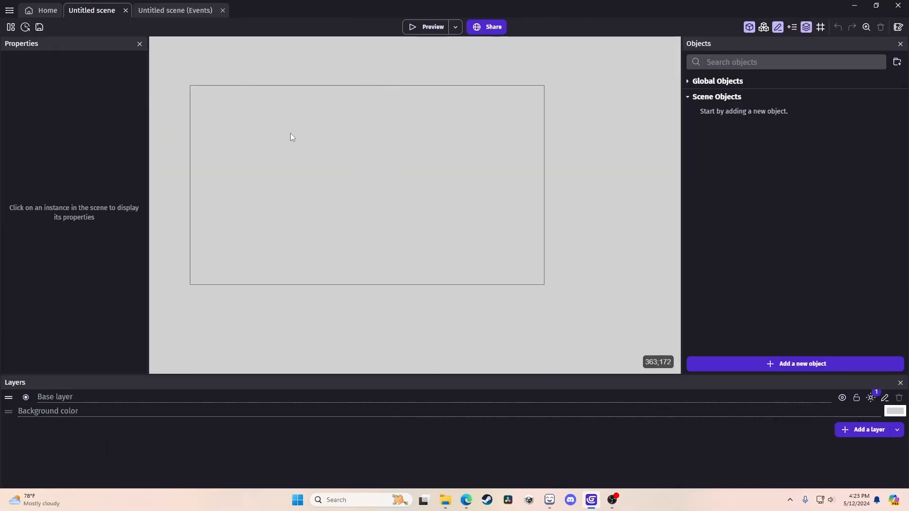
drag(291, 128, 442, 270)
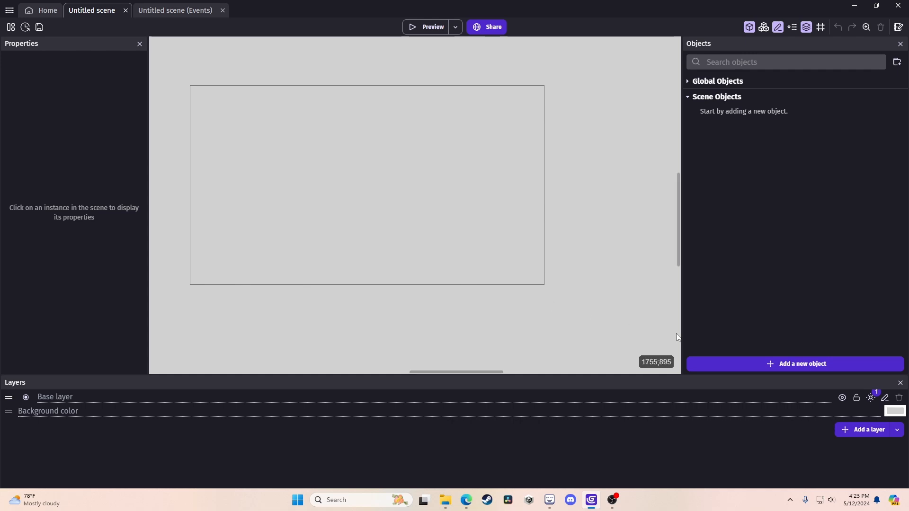
Add a new Sprite object from the New object from scratch list.
click(723, 359)
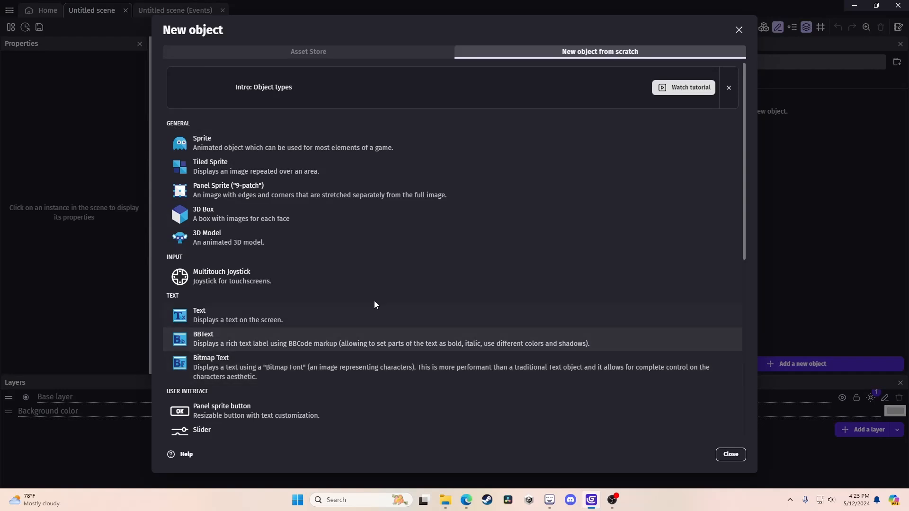
click(272, 142)
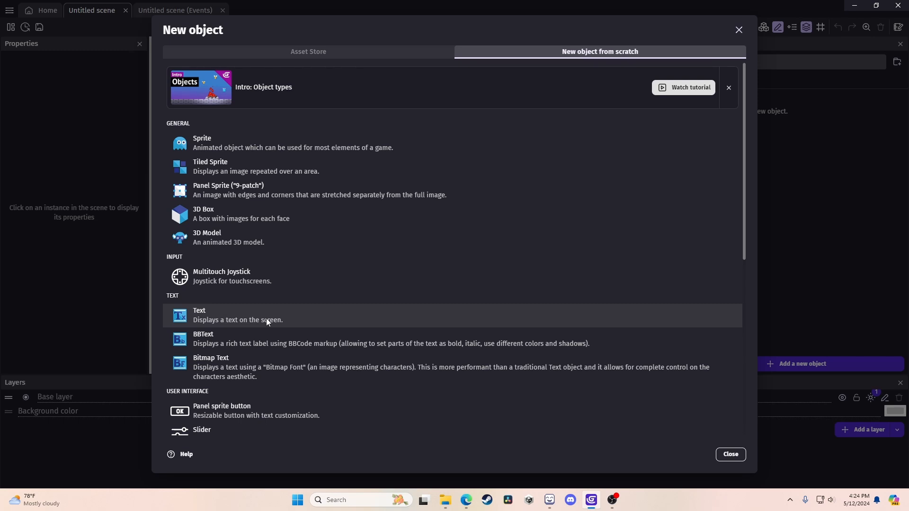
click(263, 146)
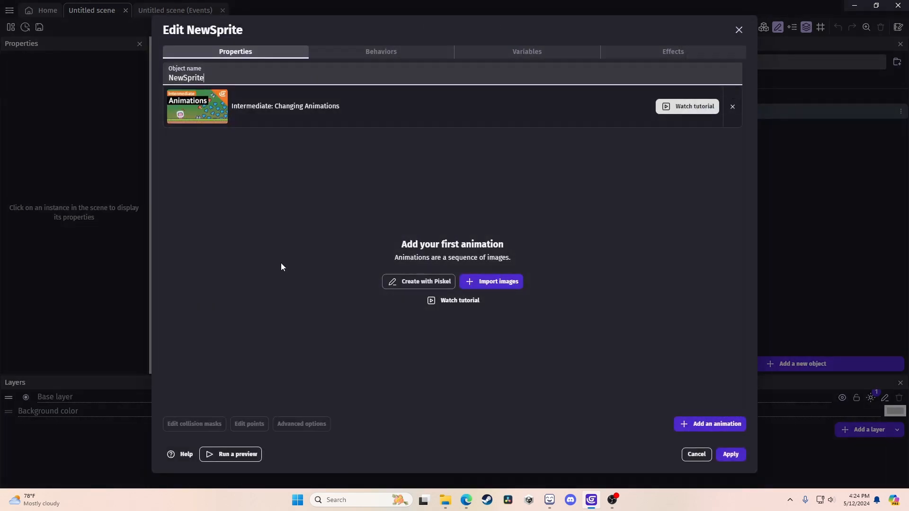
Sketch a U-shaped outline with spiral eyes in the sprite's pixel editor.
click(405, 283)
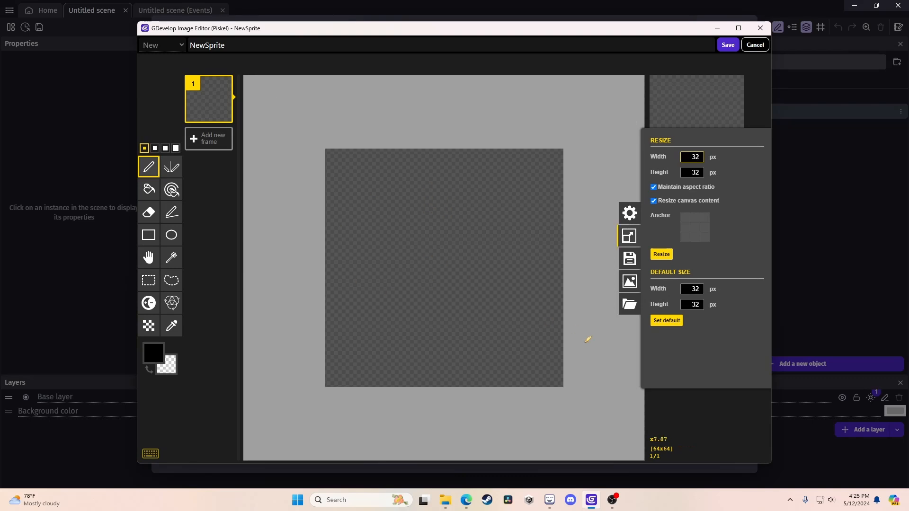
click(608, 387)
mouse_move(386, 251)
mouse_down()
mouse_move(518, 329)
mouse_move(535, 256)
mouse_up()
drag(509, 220, 520, 199)
drag(423, 218, 436, 173)
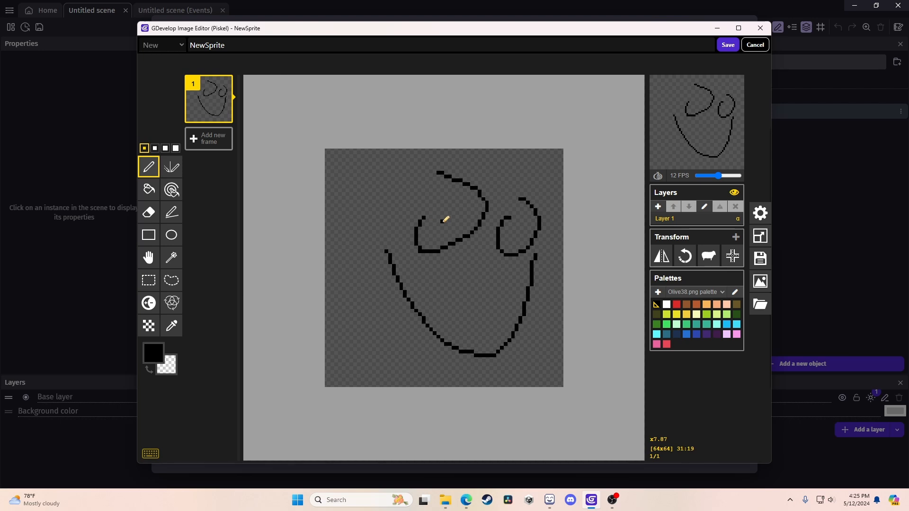
drag(436, 218, 447, 221)
mouse_move(506, 236)
mouse_down()
mouse_move(524, 218)
mouse_move(517, 236)
mouse_up()
click(755, 45)
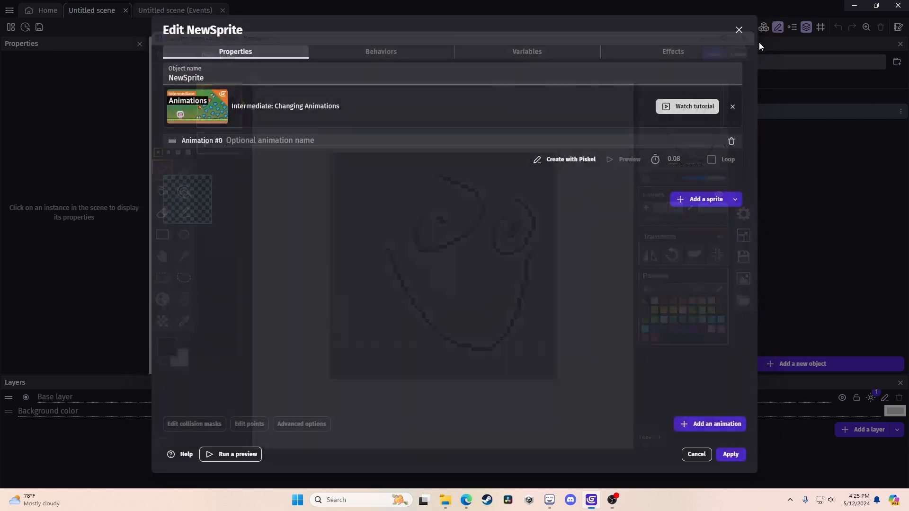
Replace the empty animation with the goose image from Gdevelop starter tutorial and apply.
click(731, 141)
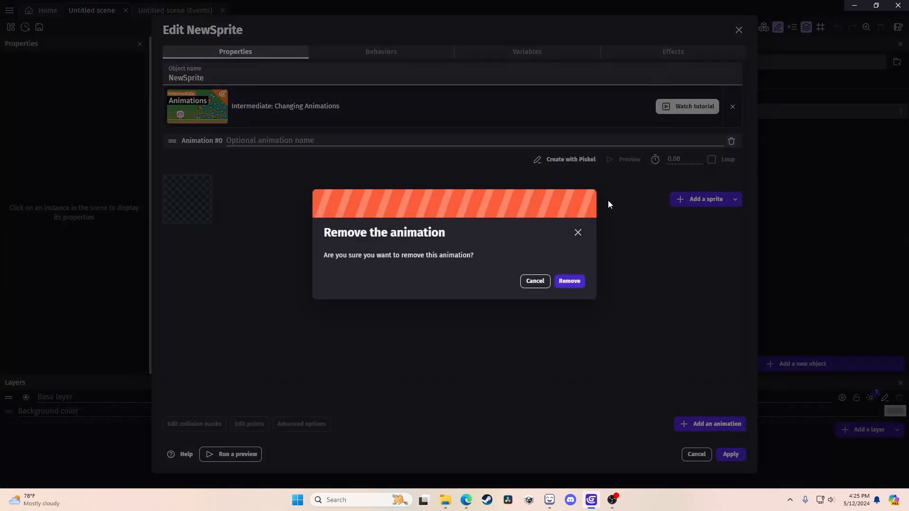
click(570, 282)
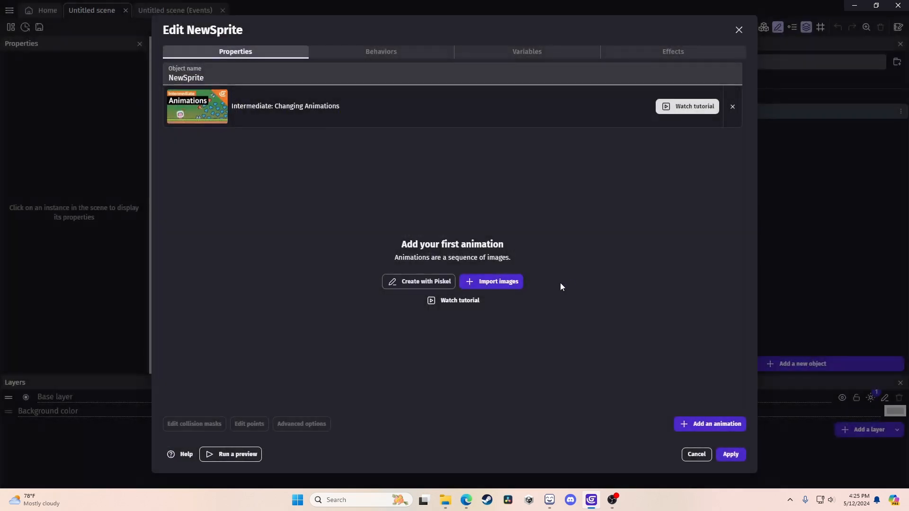
click(498, 283)
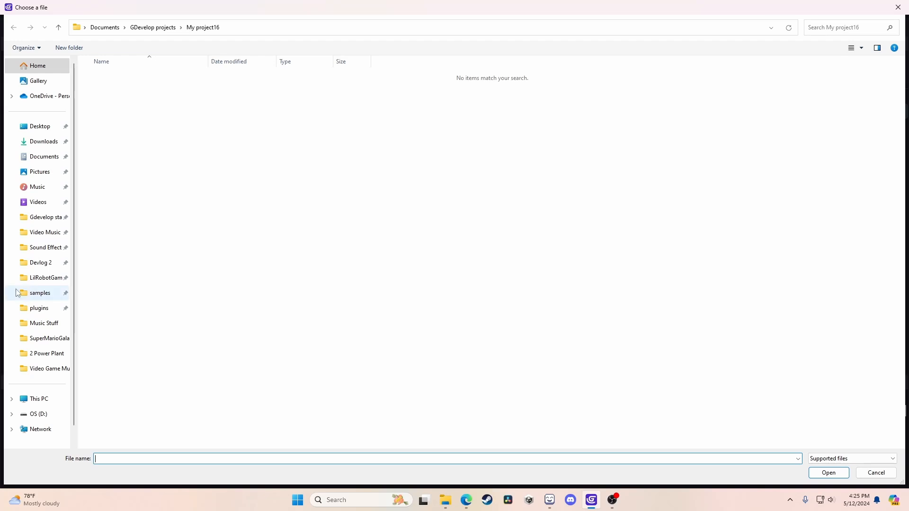
click(38, 218)
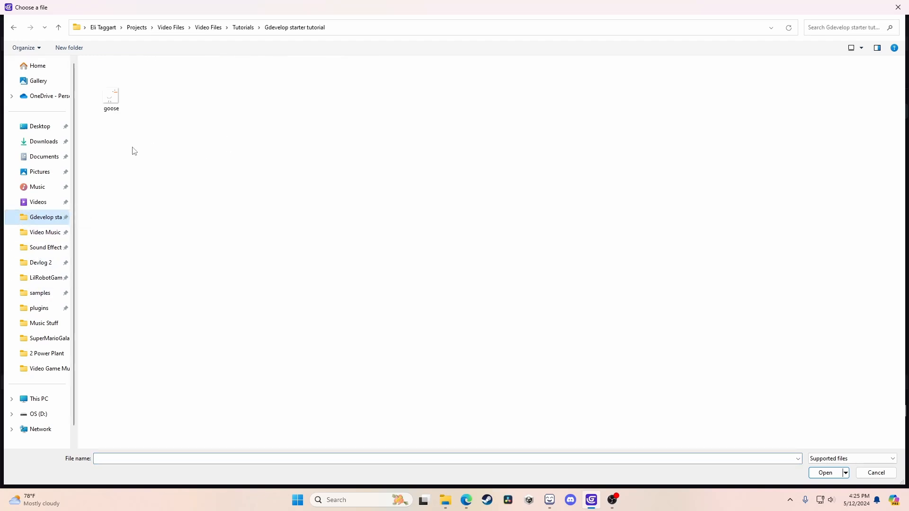
click(816, 472)
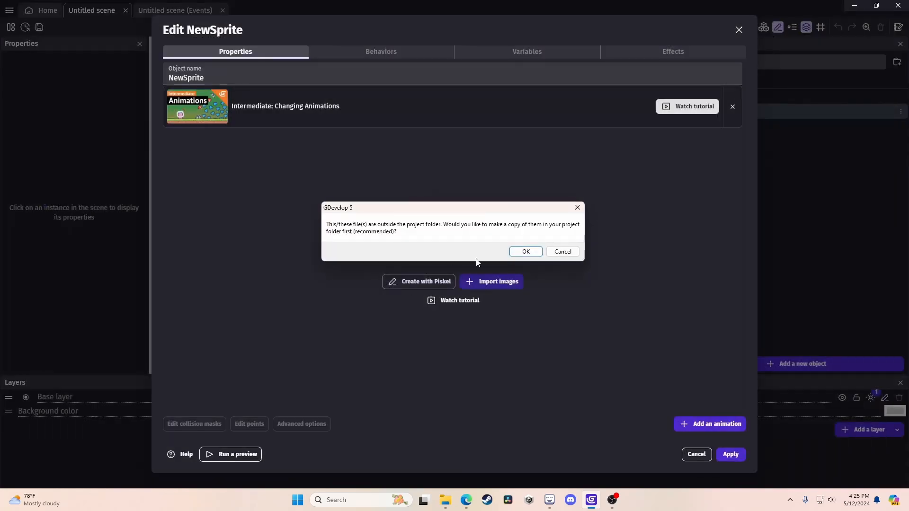
click(526, 252)
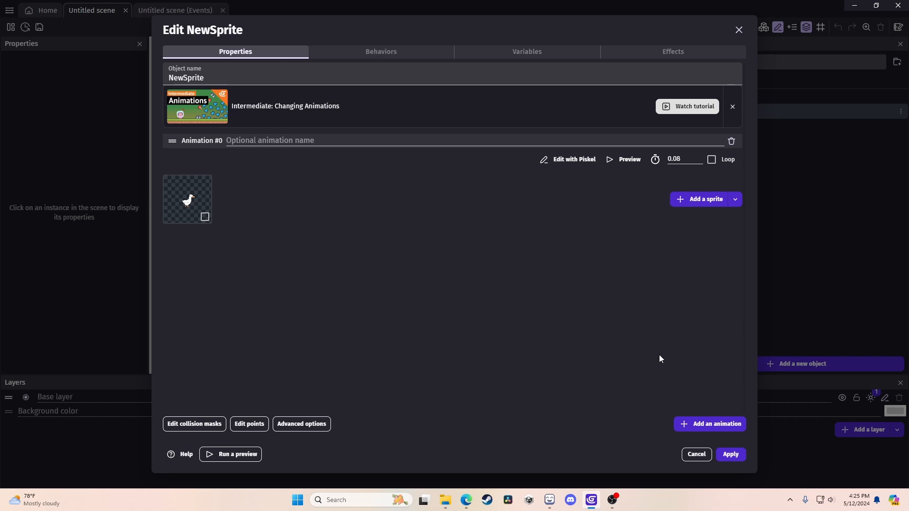
click(731, 454)
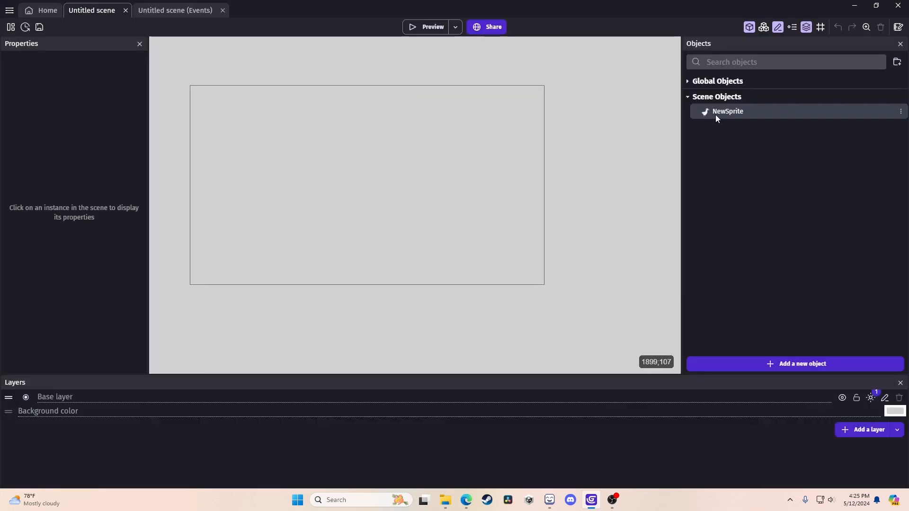
Drop a NewSprite instance onto the scene and frame the view around it.
drag(715, 112, 355, 189)
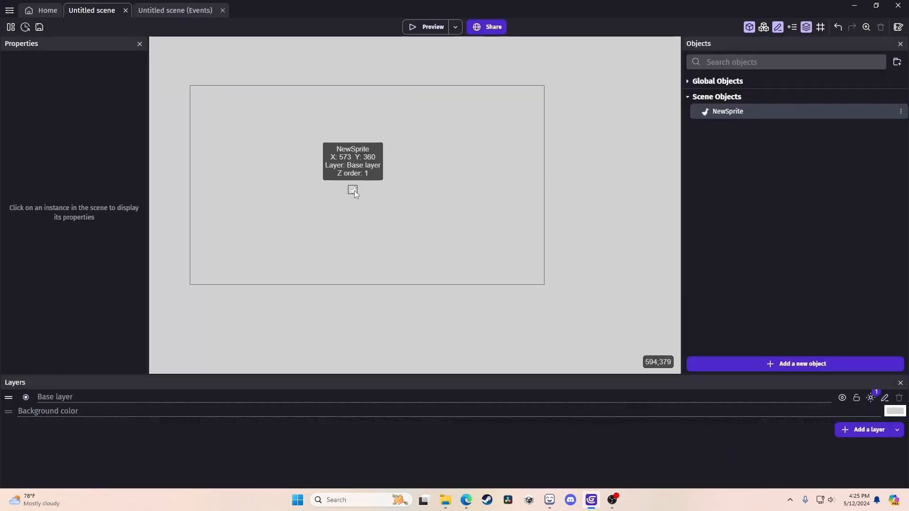
ctrl+scroll(351, 194, up, 2)
scroll(353, 188, up, 2)
middle_drag(336, 204, 379, 230)
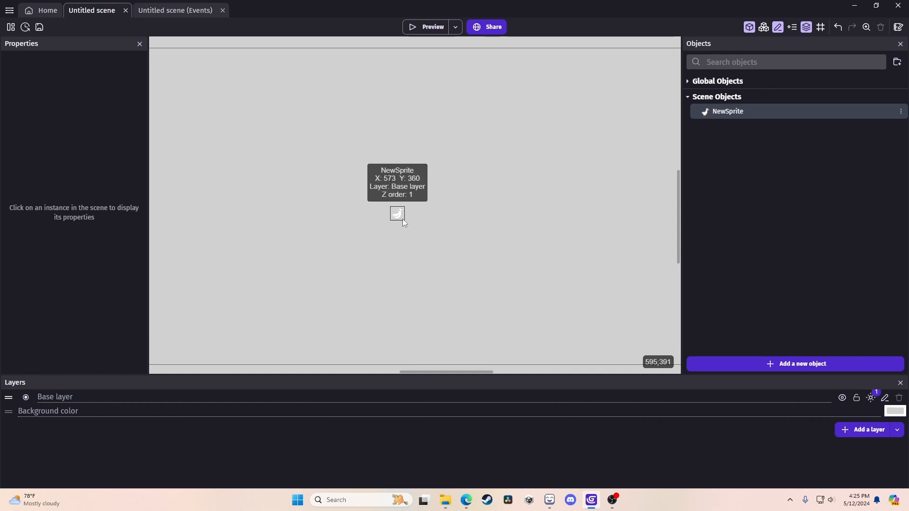
scroll(402, 218, down, 2)
Rename the sprite object to Goose.
double_click(739, 111)
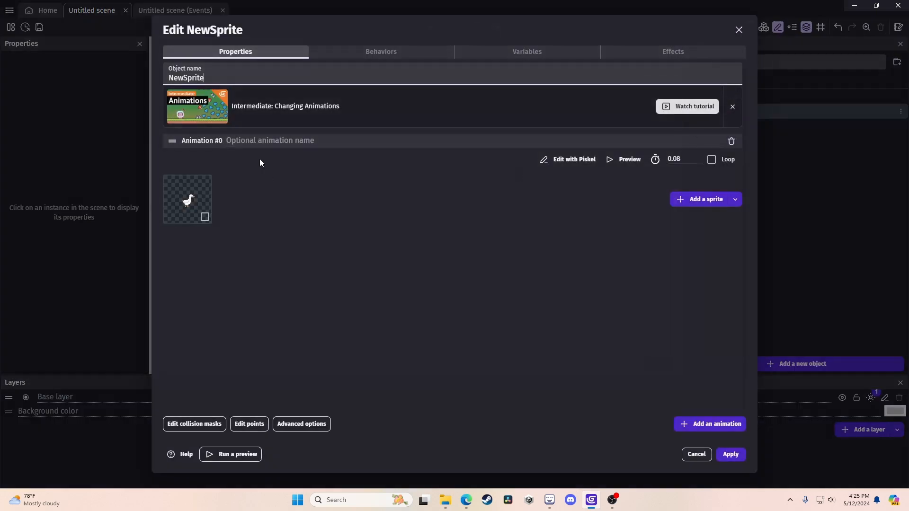
drag(223, 80, 3, 83)
text(Goose)
click(730, 455)
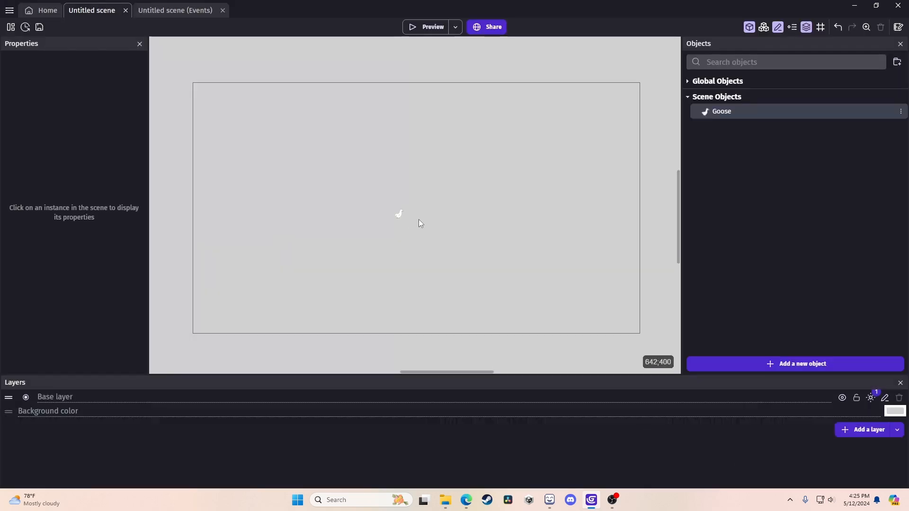
Preview the game to check the goose, then select the goose instance again.
click(403, 217)
click(387, 103)
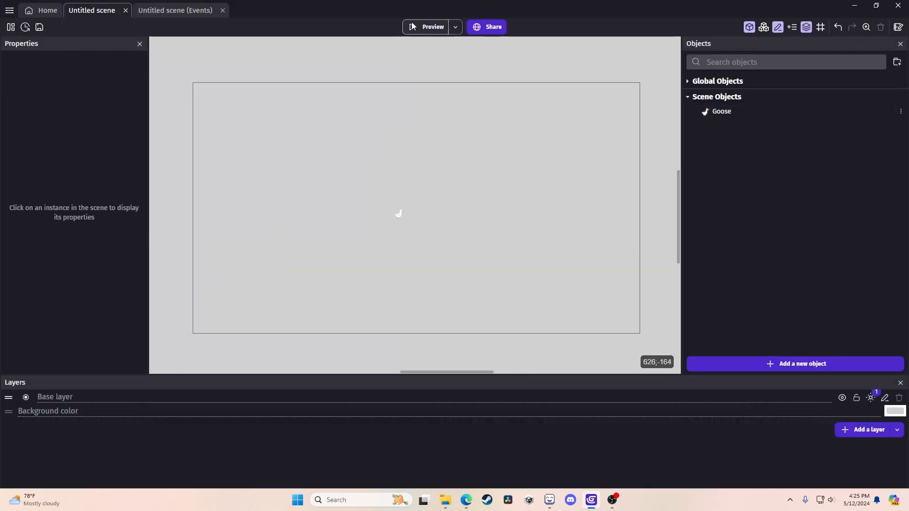
click(428, 26)
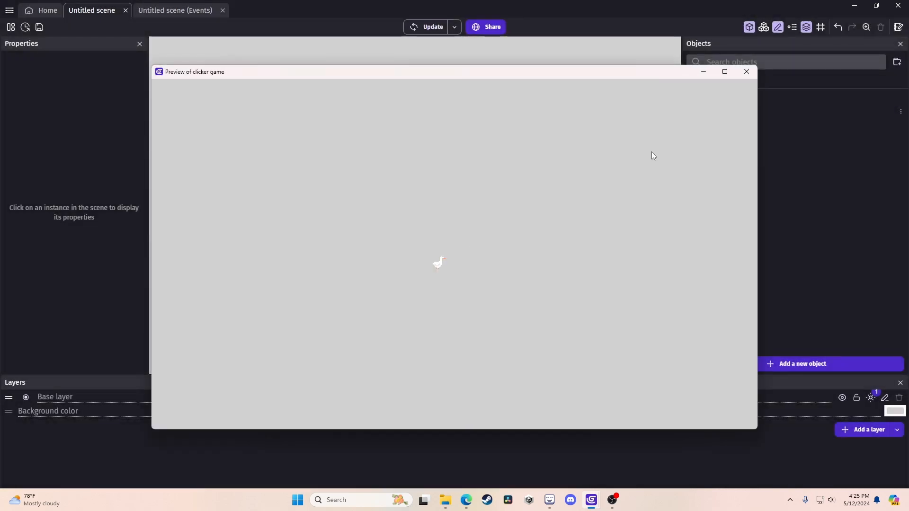
click(747, 72)
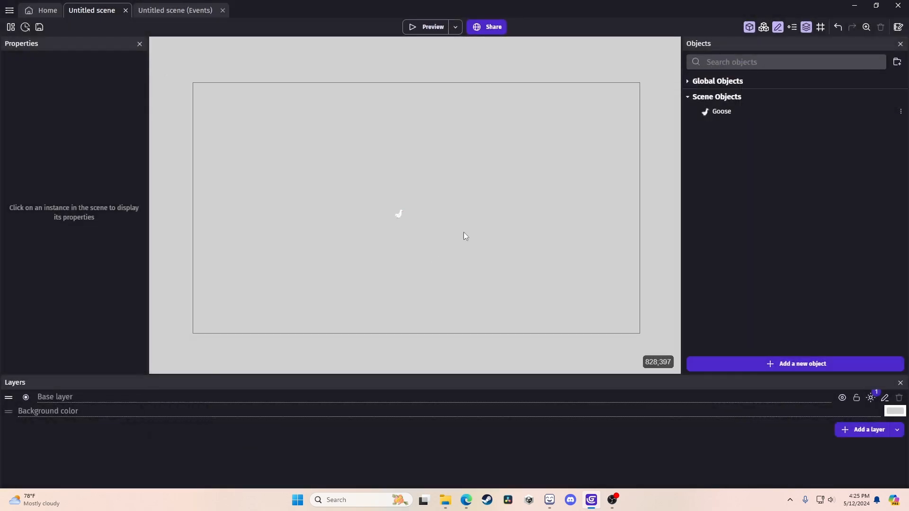
click(399, 216)
Stretch the goose much larger and move it up-left, undoing and redoing a top-edge resize.
drag(407, 221, 538, 501)
drag(478, 337, 419, 183)
drag(407, 47, 408, 128)
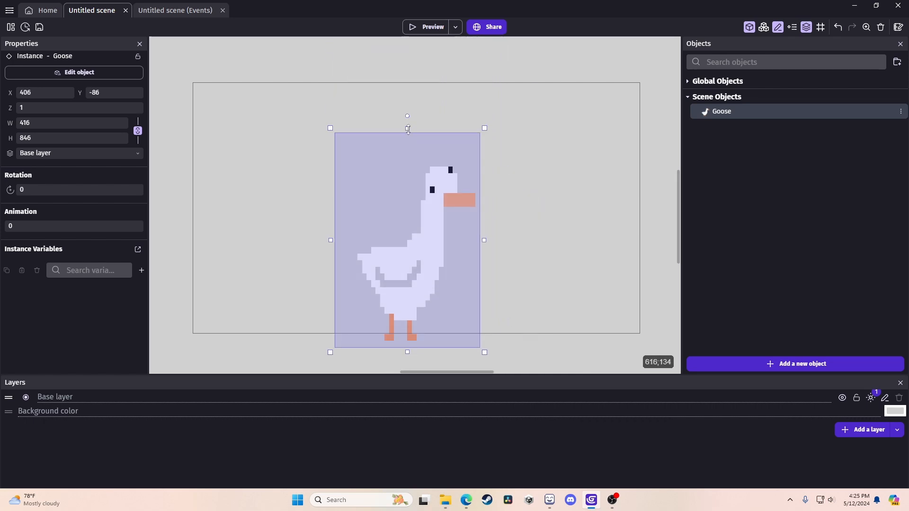
key(ctrl+z)
key(ctrl+z)
key(ctrl+z)
key(ctrl+z)
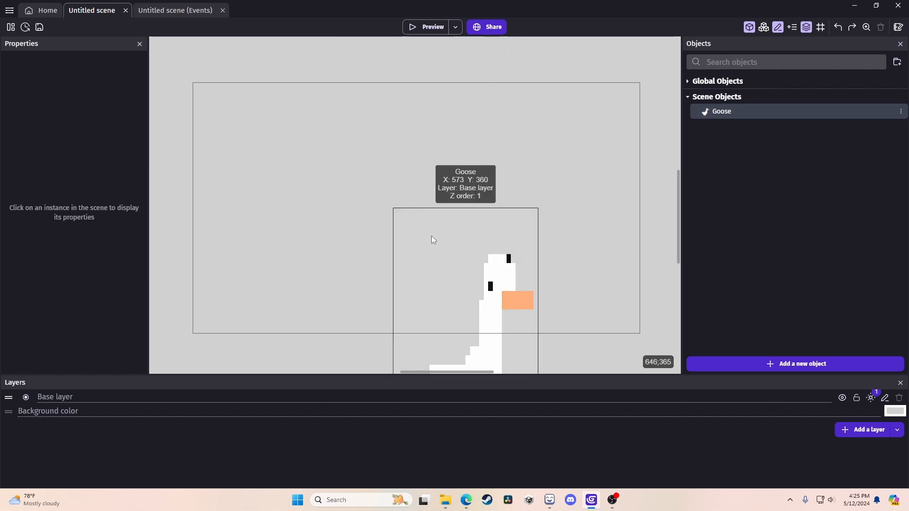
key(ctrl+y)
key(ctrl+y)
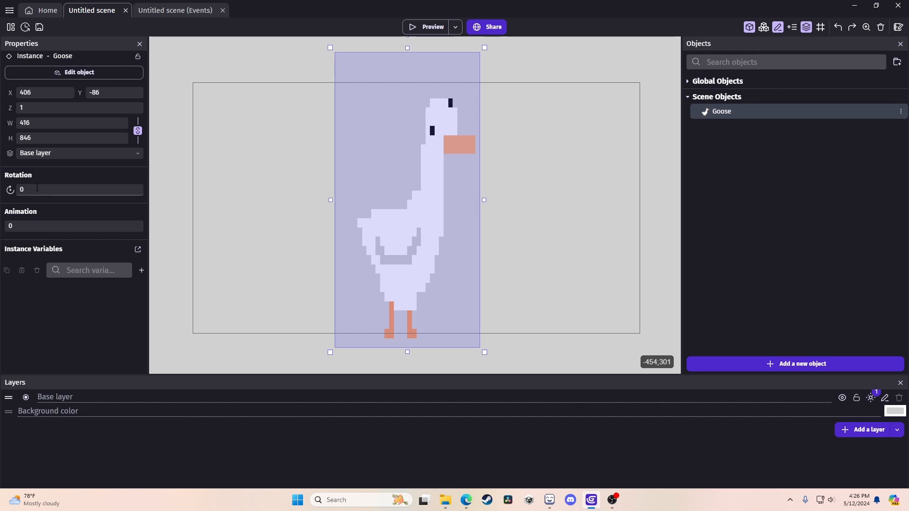
Rotate the goose with its handle, then retype its Rotation value in Properties.
ctrl+scroll(358, 220, down, 1)
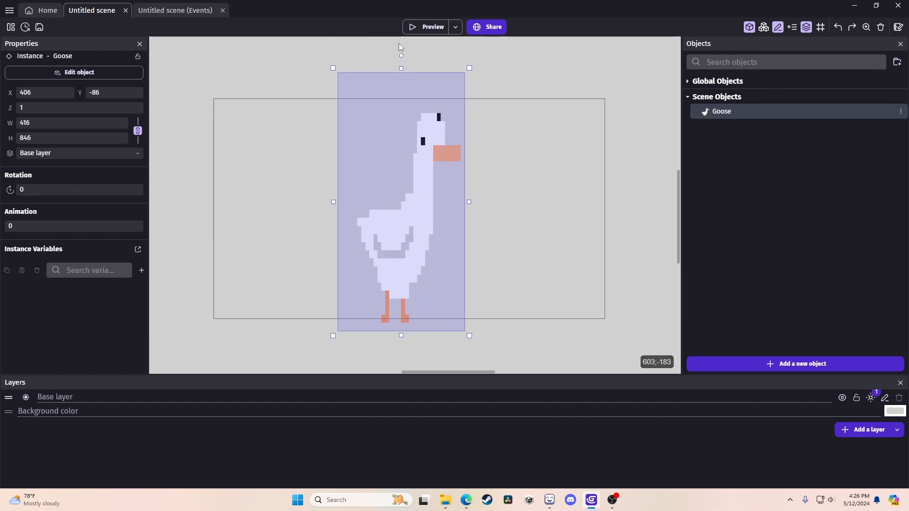
drag(402, 57, 524, 201)
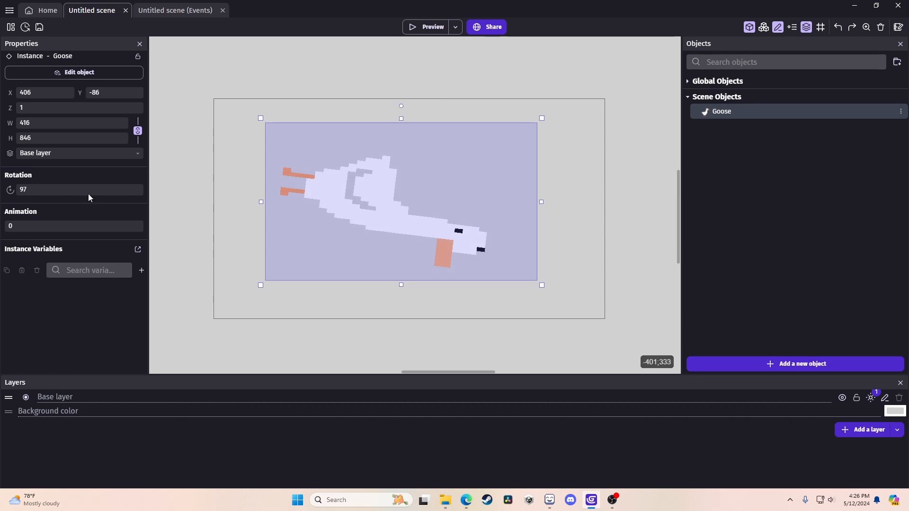
drag(51, 189, 3, 199)
text(180)
text(0)
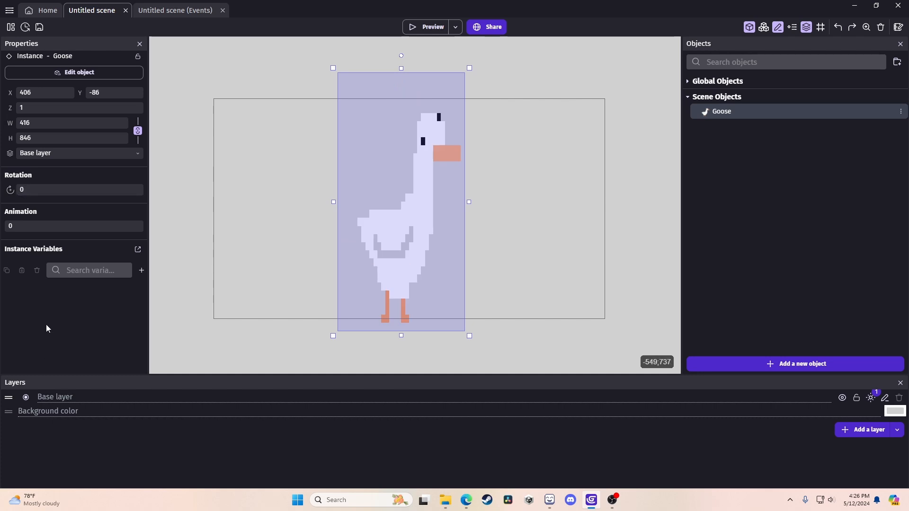
click(126, 151)
Keep the goose on Base layer and set its width and height to 32.
click(137, 153)
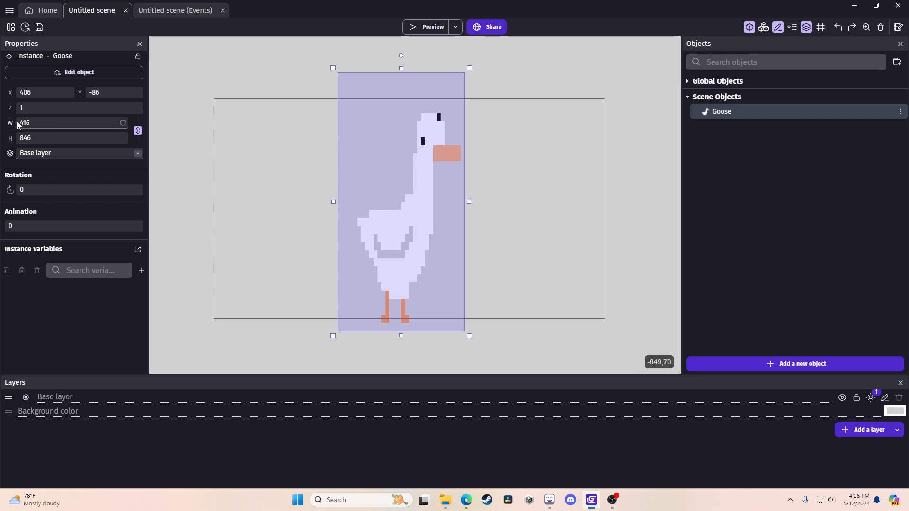
mouse_move(12, 123)
mouse_down()
mouse_move(80, 123)
mouse_move(21, 123)
mouse_move(29, 123)
mouse_up()
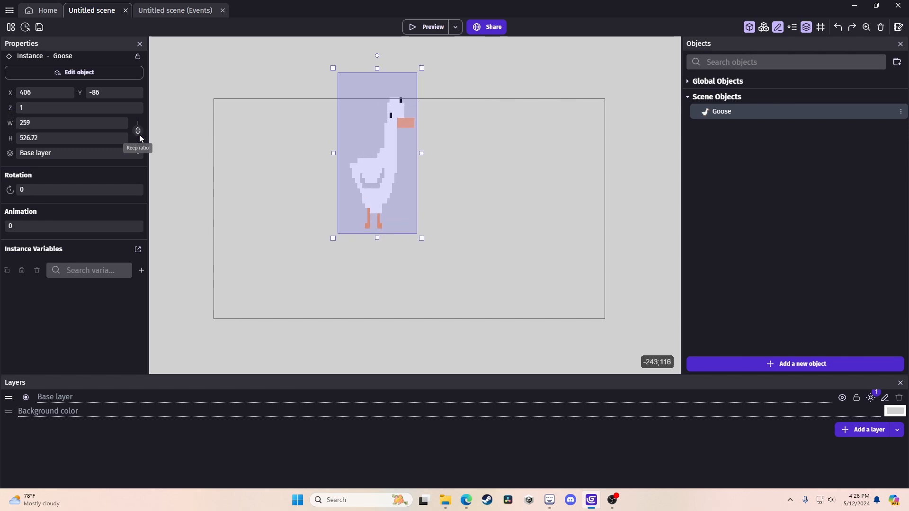
drag(14, 123, 397, 124)
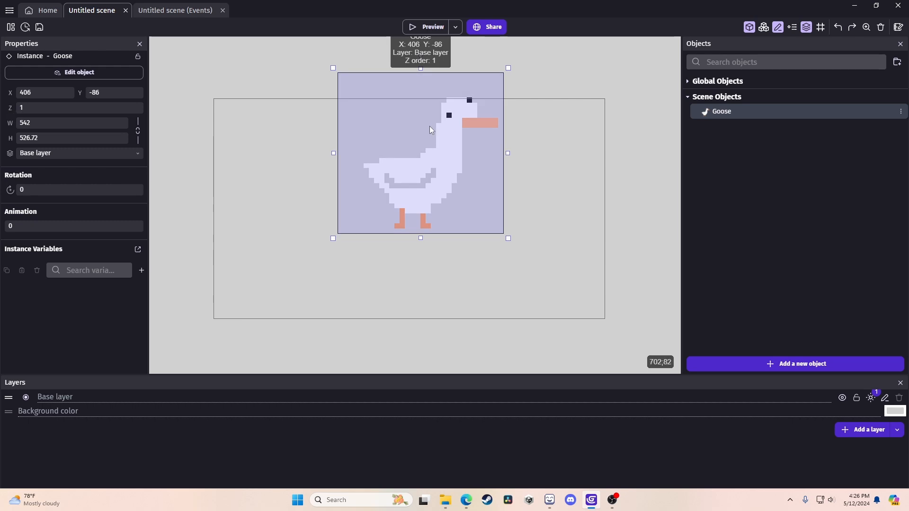
drag(46, 123, 1, 121)
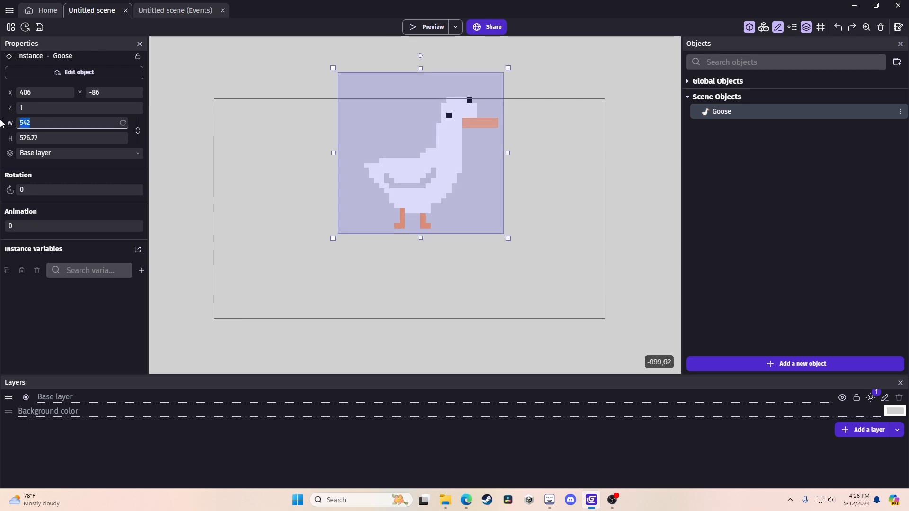
text(32)
key(Tab)
text(32)
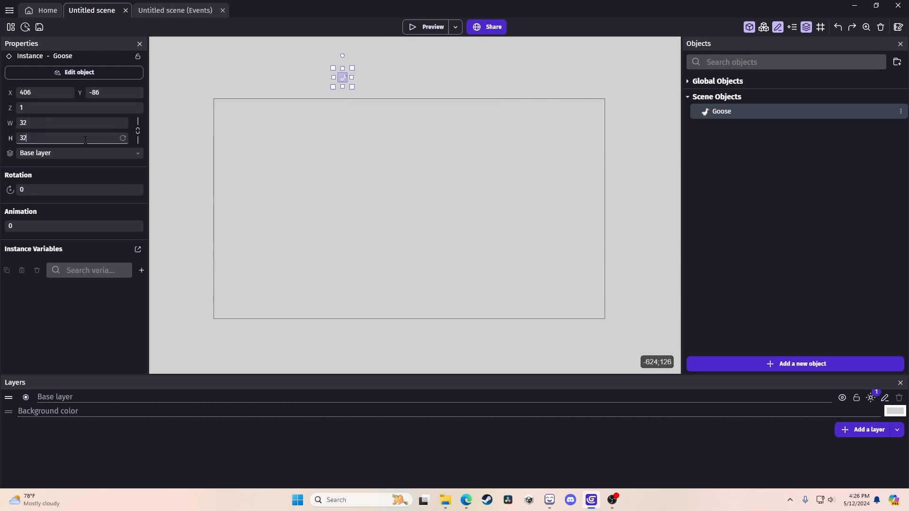
Turn on Keep ratio, set the width to 300, and drag the goose to the scene centre.
click(139, 131)
drag(10, 123, 189, 123)
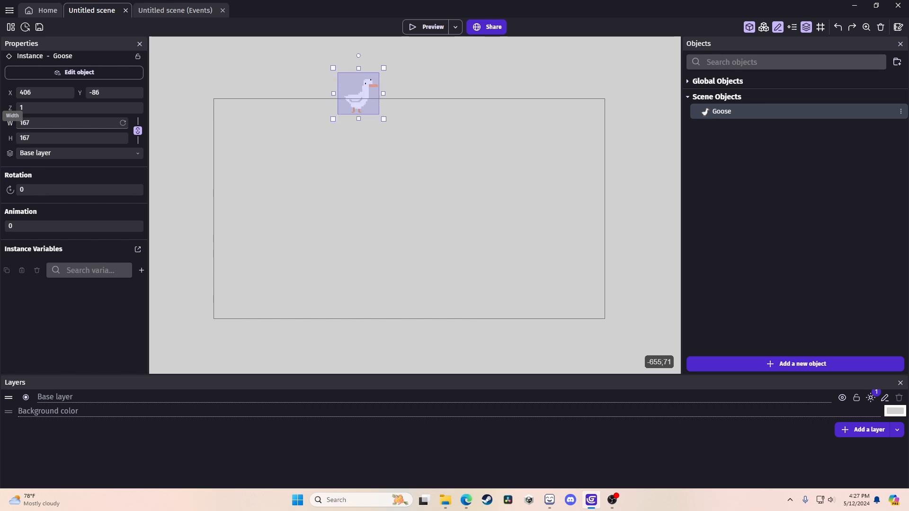
drag(74, 123, 157, 123)
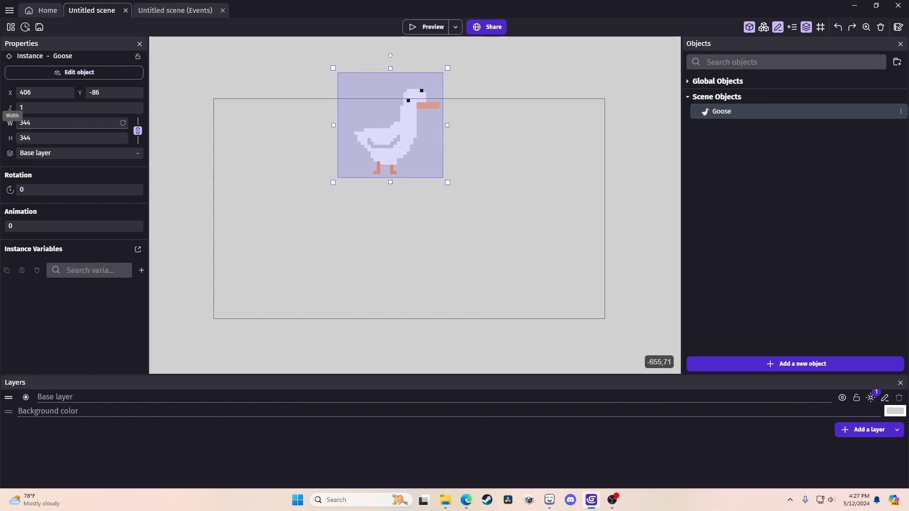
double_click(46, 123)
text(300)
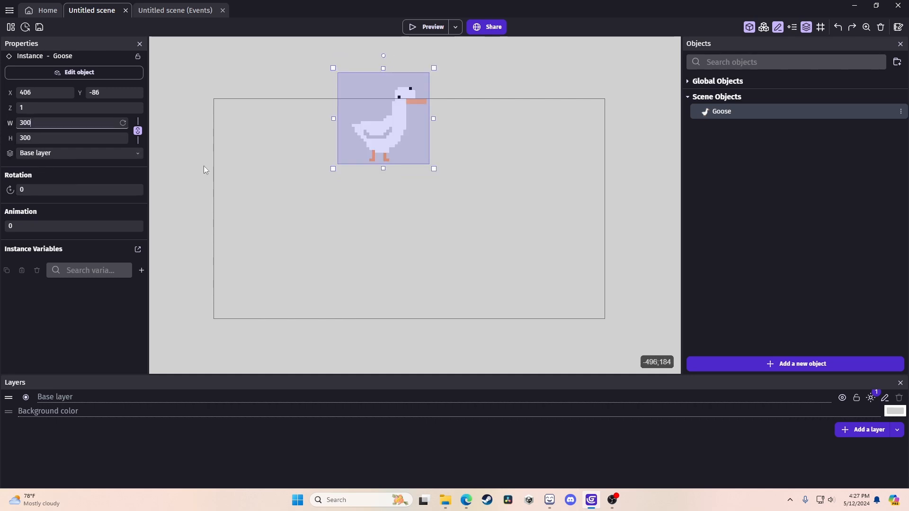
drag(369, 129, 396, 212)
click(339, 217)
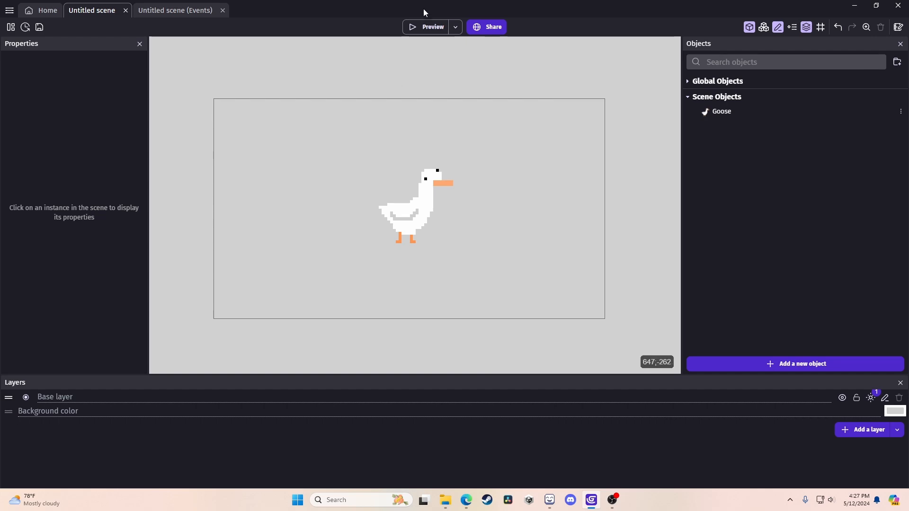
Preview the clicker game, then nudge the goose slightly to the left.
click(426, 30)
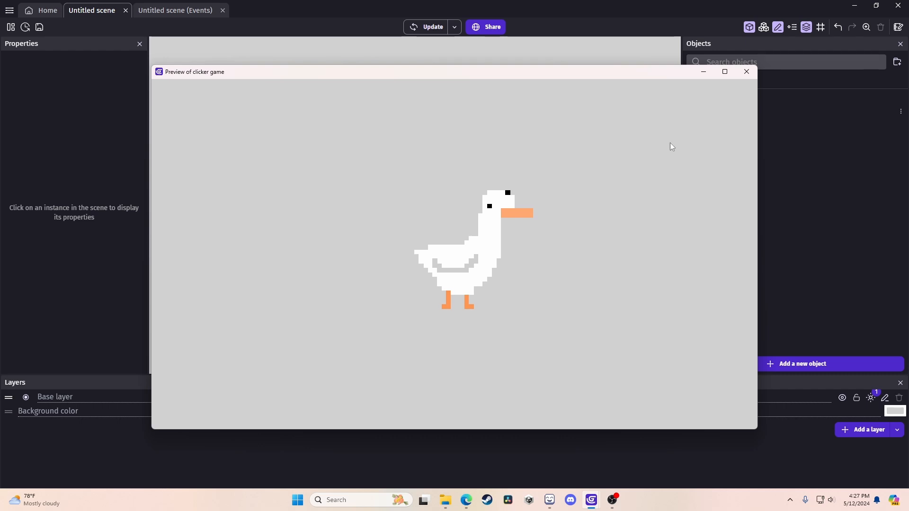
click(747, 71)
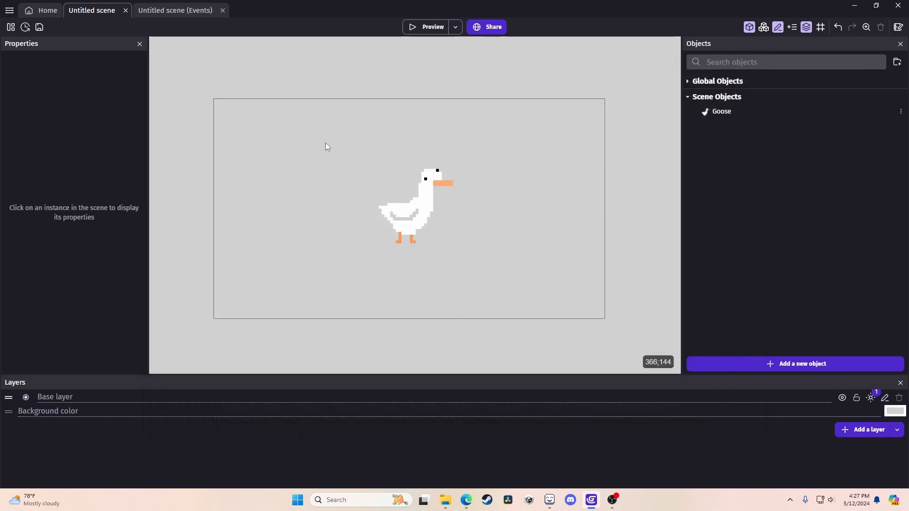
drag(403, 213, 395, 215)
click(278, 215)
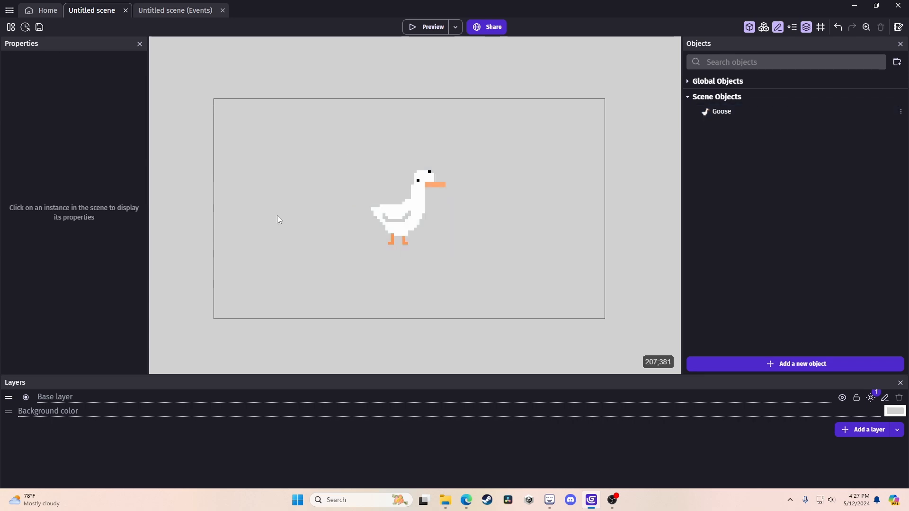
Open the Untitled scene's properties from the canvas right-click menu.
right_click(280, 215)
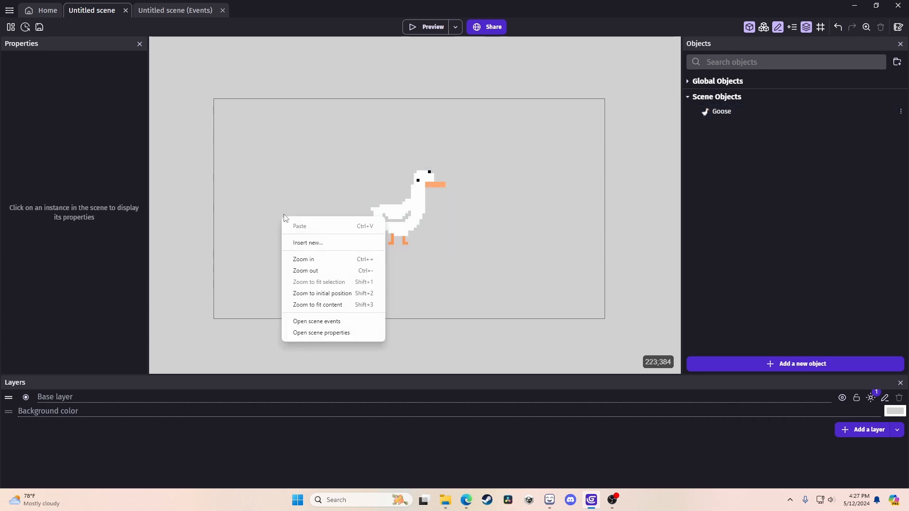
click(265, 102)
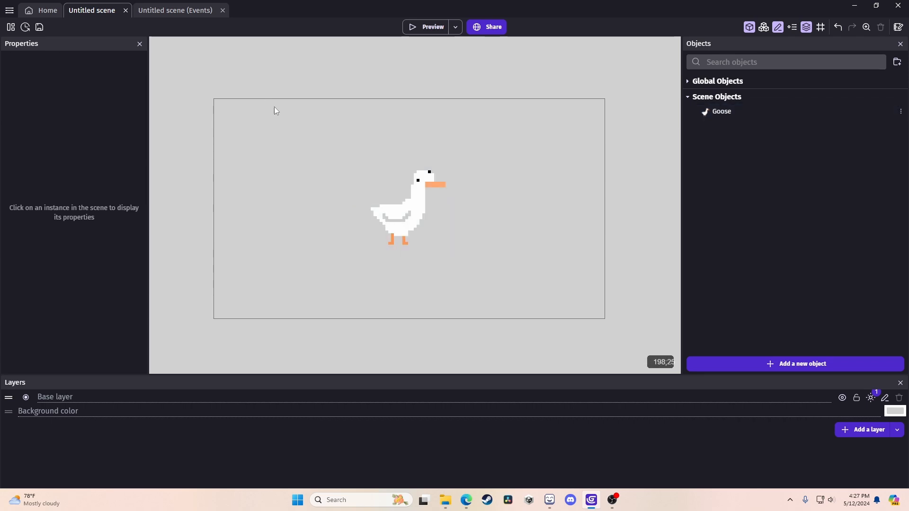
right_click(275, 137)
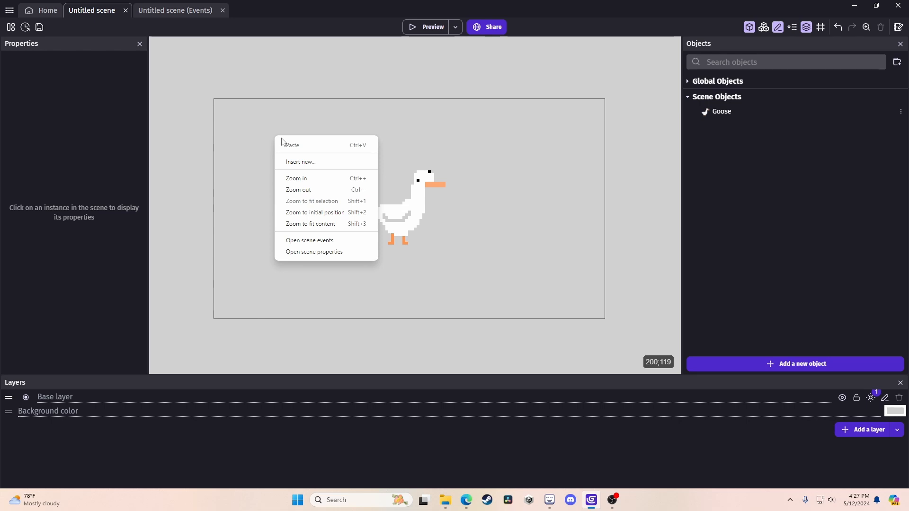
click(392, 217)
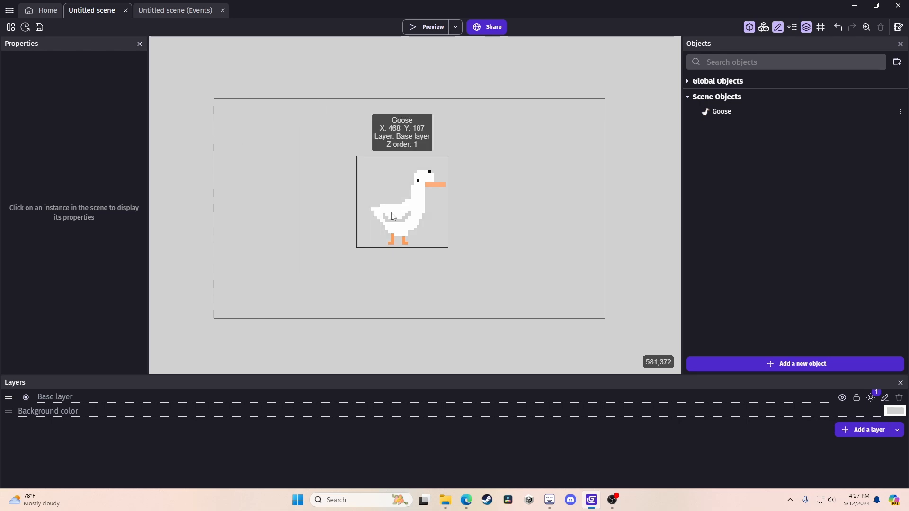
right_click(392, 217)
click(565, 135)
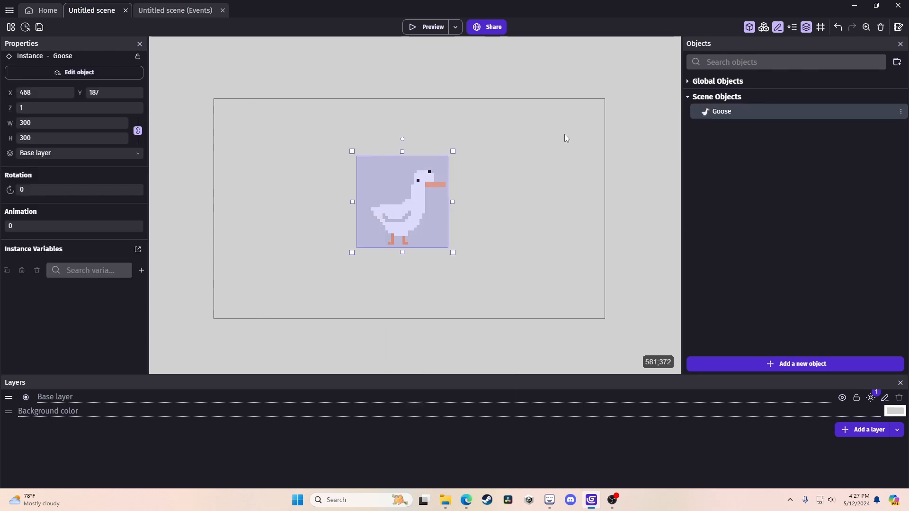
right_click(563, 137)
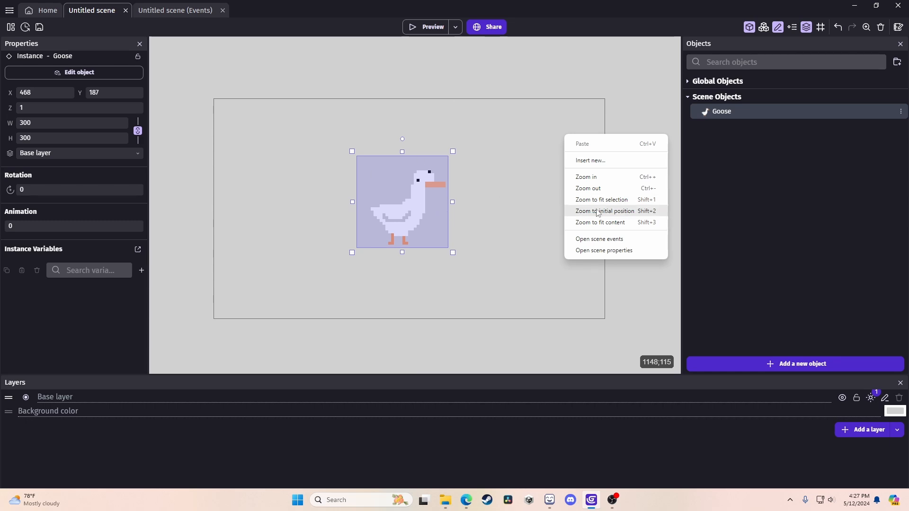
click(608, 251)
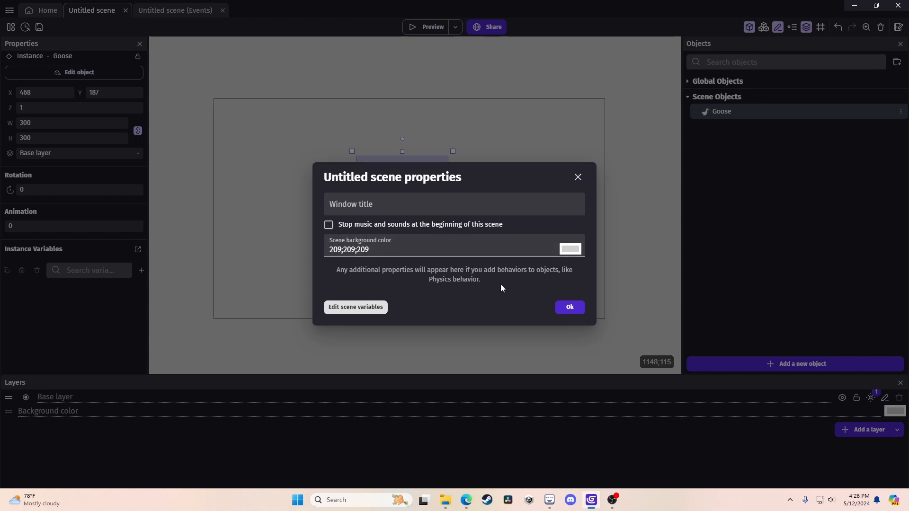
Try reddish and then cyan shades for the scene background colour.
click(573, 250)
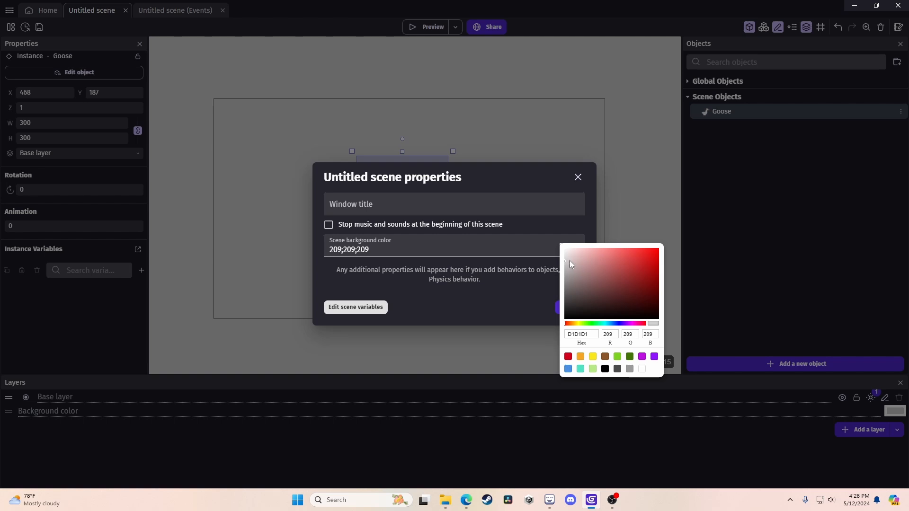
drag(617, 290, 604, 248)
drag(613, 324, 598, 324)
click(603, 248)
click(557, 308)
click(572, 308)
Adjust the scene background to a teal-green shade, confirm it, and deselect the goose.
right_click(492, 286)
click(530, 403)
click(574, 249)
click(613, 256)
click(557, 308)
click(572, 308)
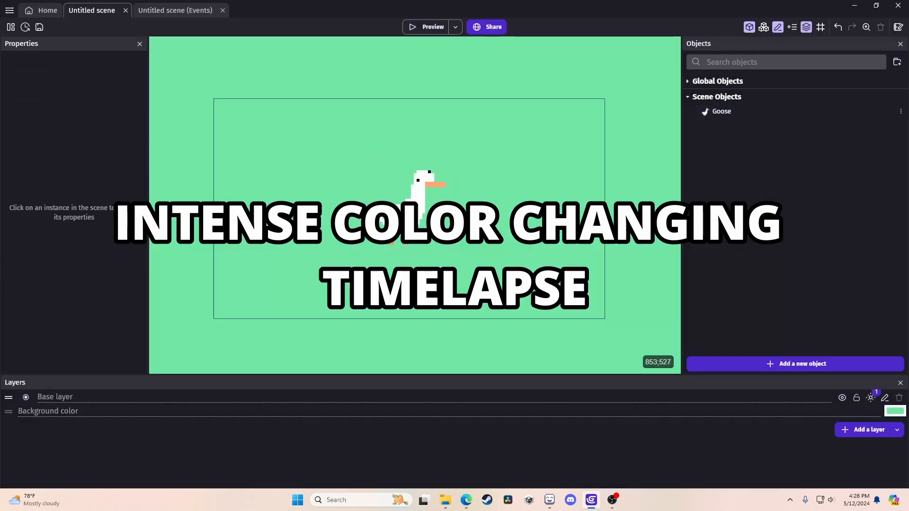
drag(419, 187, 422, 198)
click(530, 403)
click(573, 250)
click(614, 261)
drag(597, 324, 601, 324)
click(557, 308)
click(572, 308)
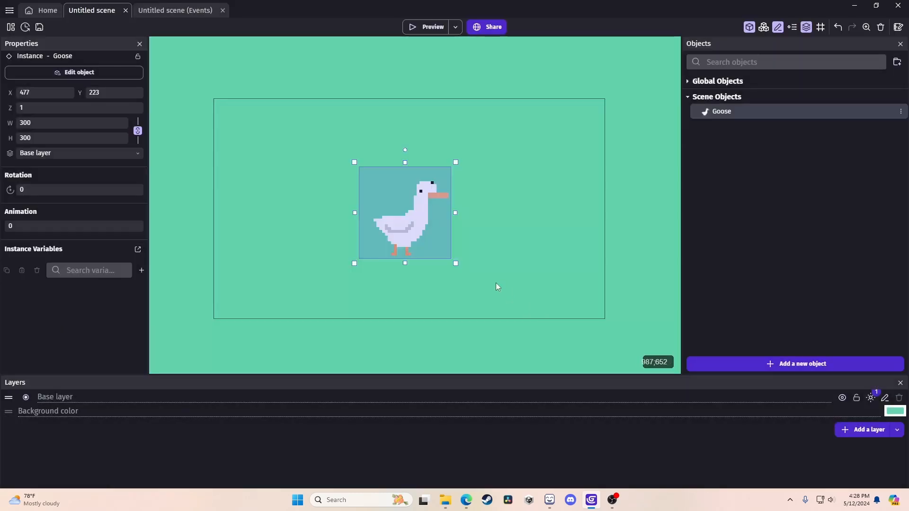
click(496, 281)
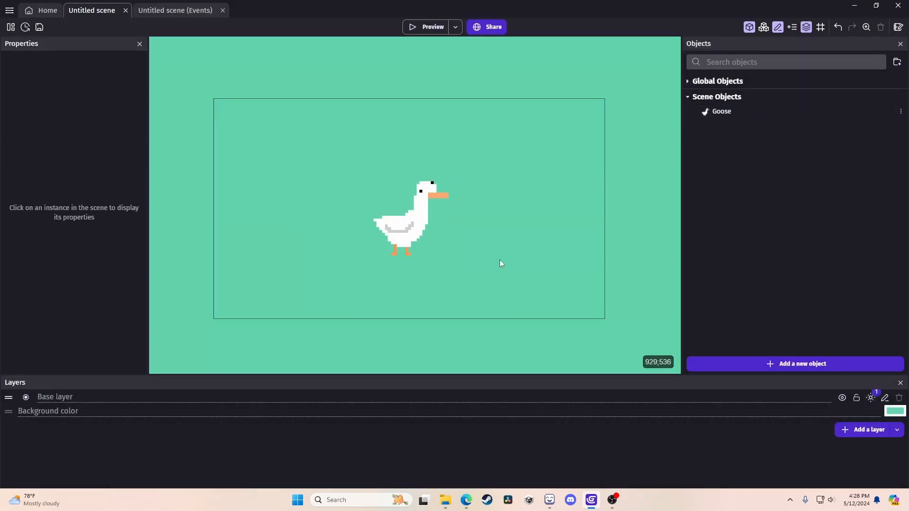
click(432, 27)
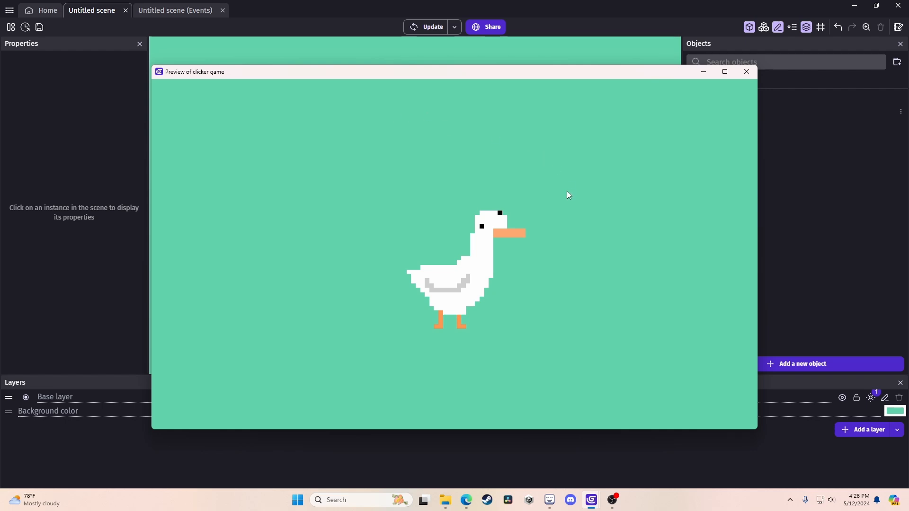
click(746, 72)
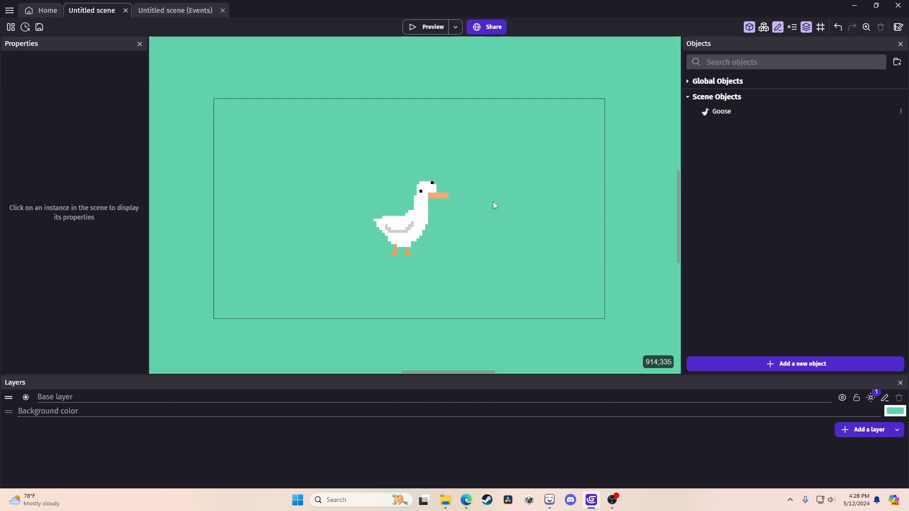
Create a new text object named score with text size 200.
click(761, 365)
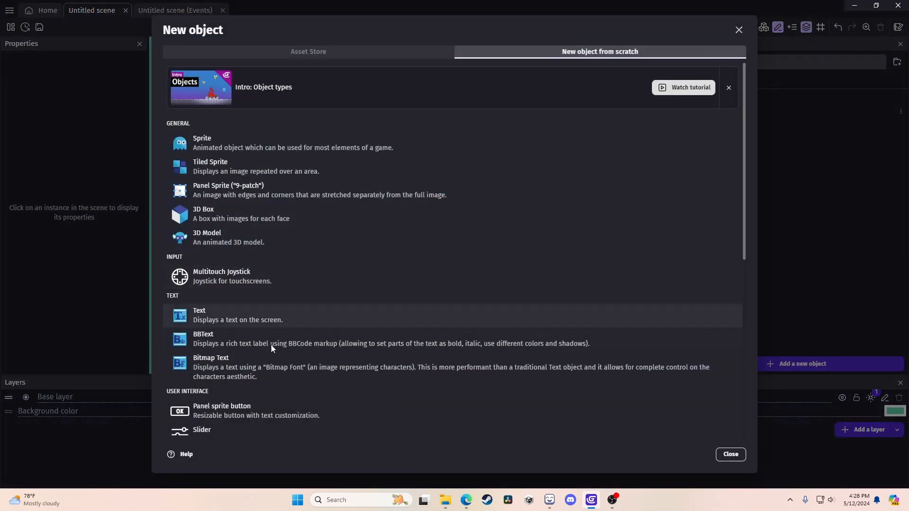
click(261, 319)
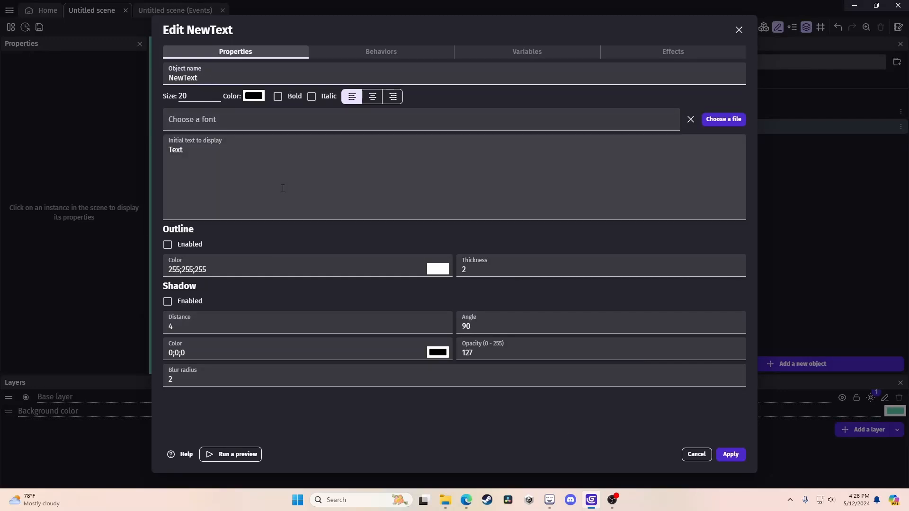
drag(212, 81, 101, 86)
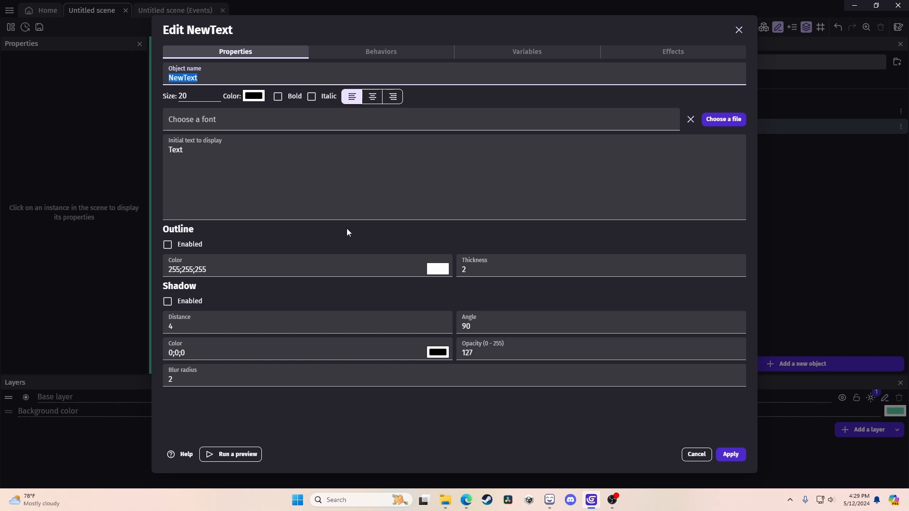
text(score)
click(254, 96)
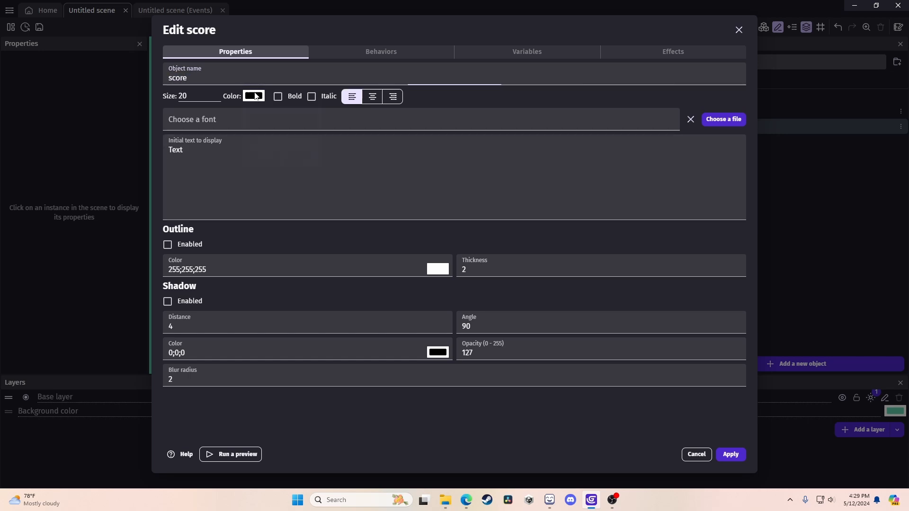
double_click(184, 96)
text(200)
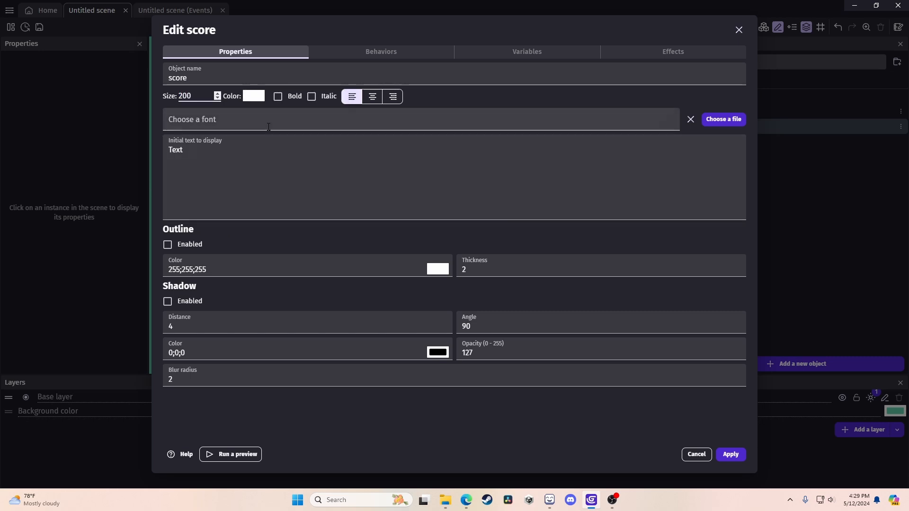
Choose the Kenney Future font from the asset store for the score text.
click(283, 133)
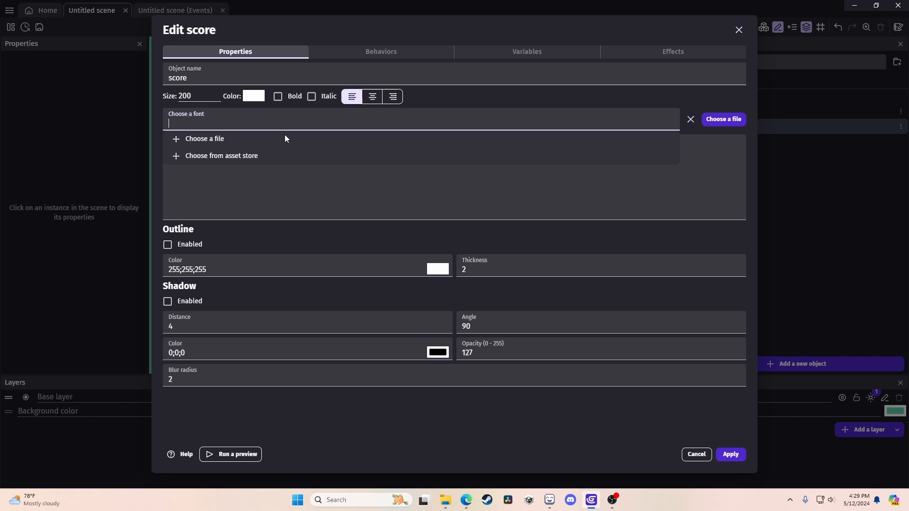
click(283, 191)
drag(204, 163, 152, 181)
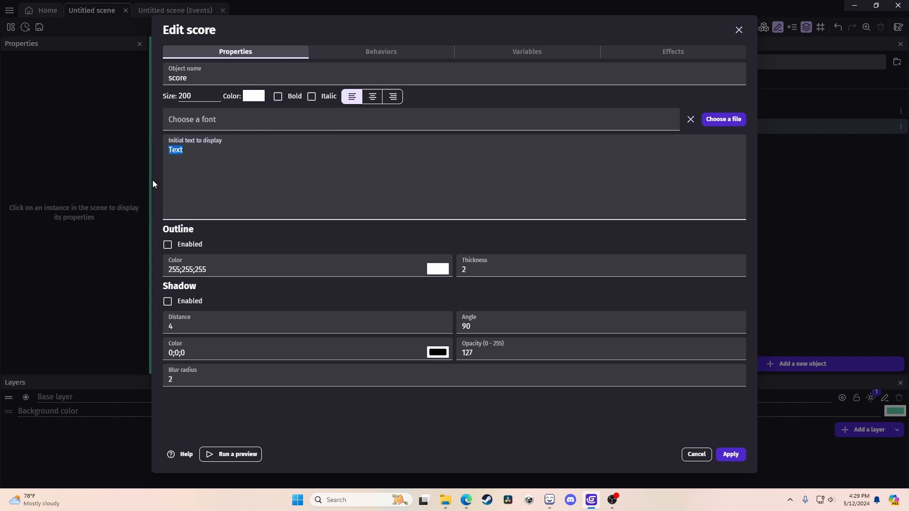
click(191, 122)
click(208, 157)
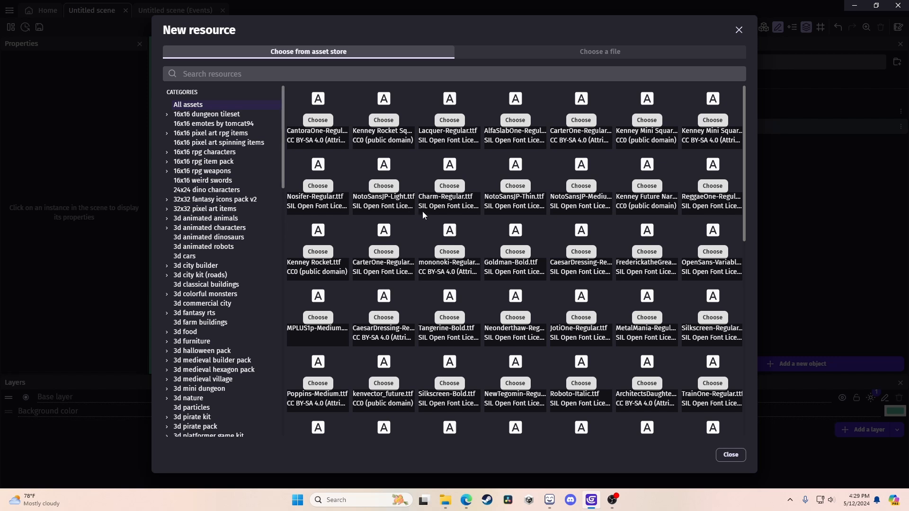
scroll(572, 190, down, 5)
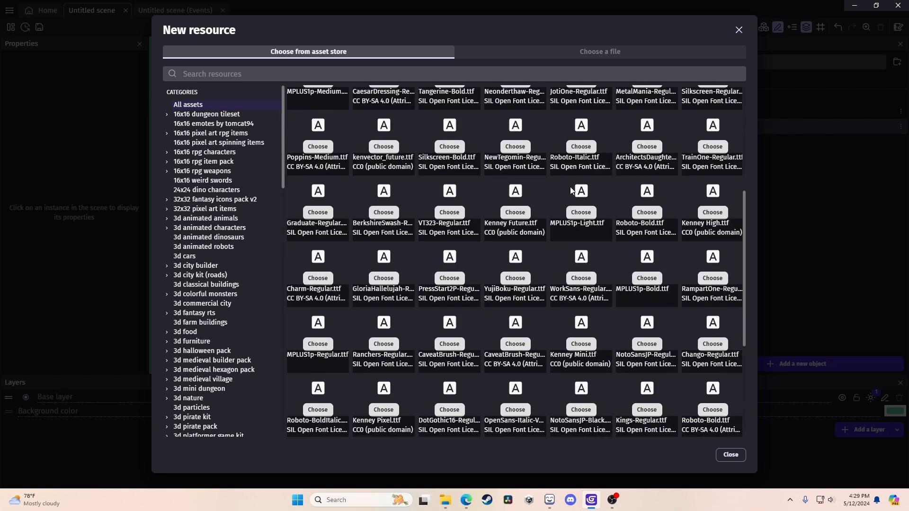
click(515, 212)
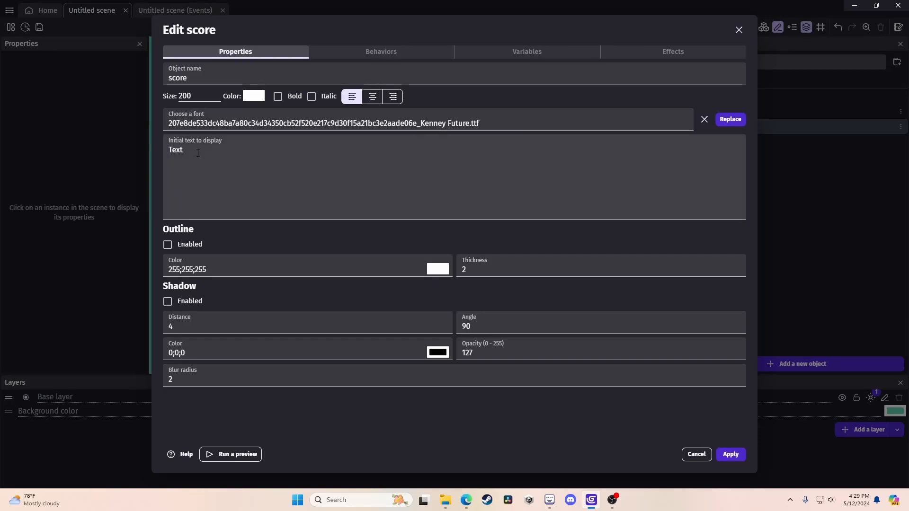
Set the score's initial text to 00, apply, and place it near the scene's top.
triple_click(198, 153)
text(00)
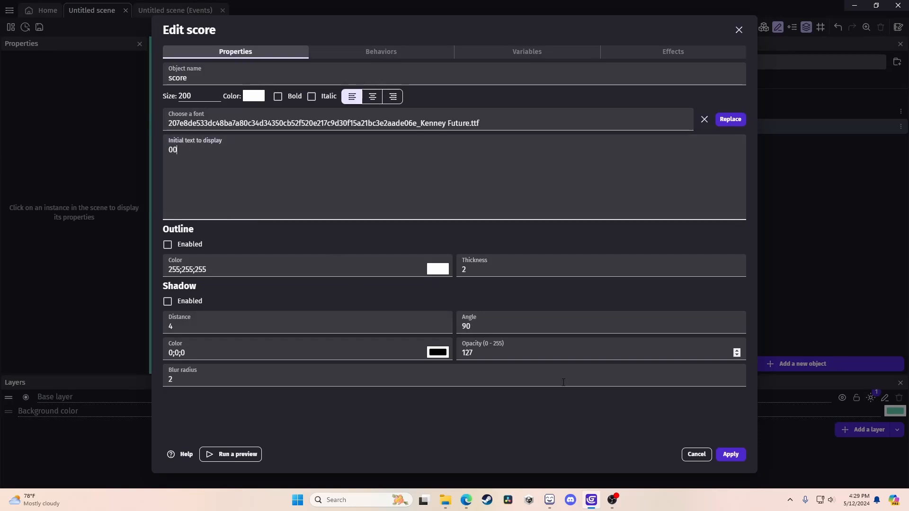
click(730, 455)
drag(721, 127, 364, 101)
Resize and reposition the score text box, and set its alignment to centre.
click(401, 129)
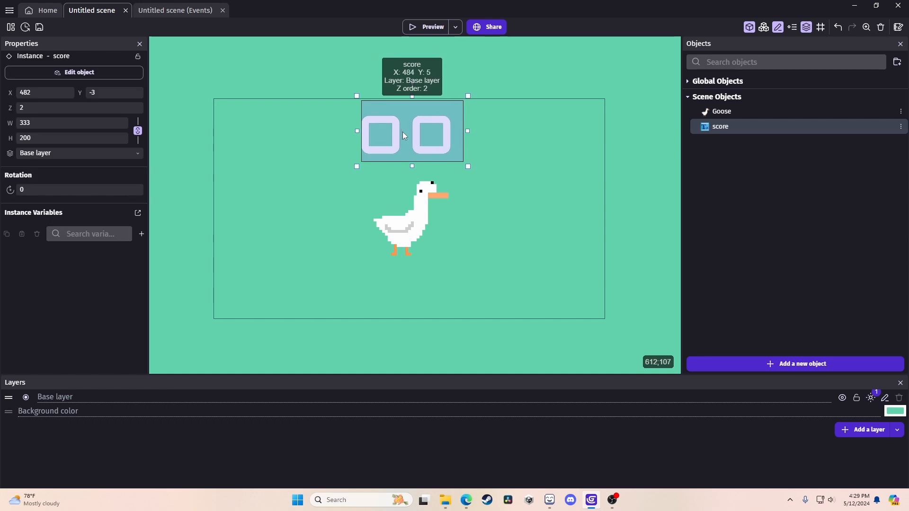
drag(484, 131, 553, 132)
drag(425, 145, 274, 141)
mouse_move(418, 130)
mouse_down()
mouse_move(315, 132)
mouse_move(403, 132)
mouse_up()
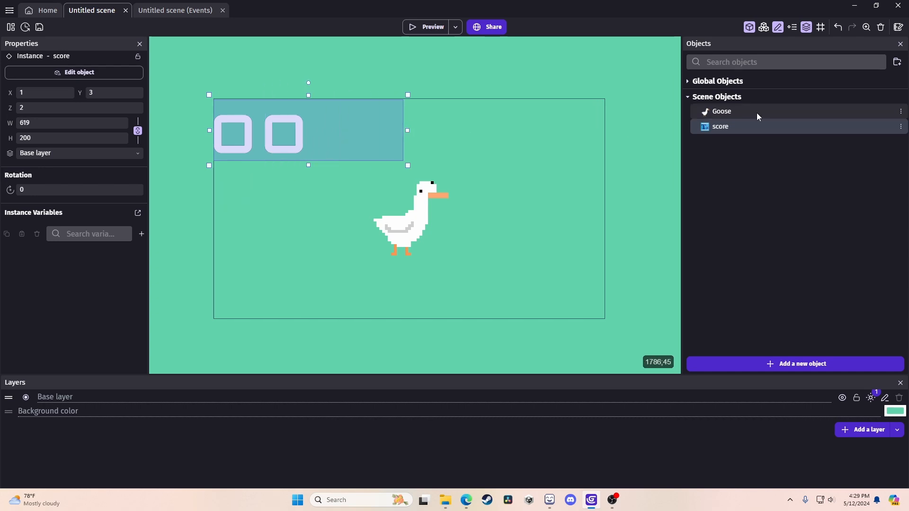
double_click(716, 127)
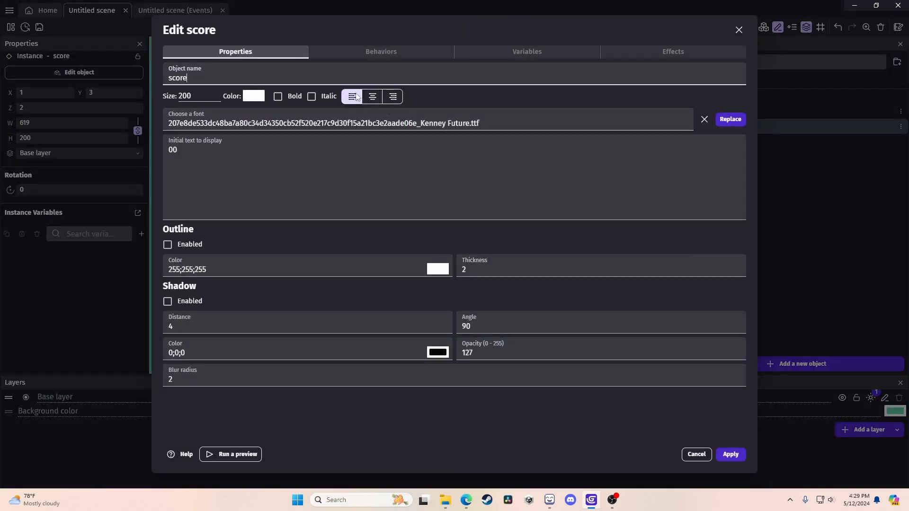
click(372, 97)
click(731, 454)
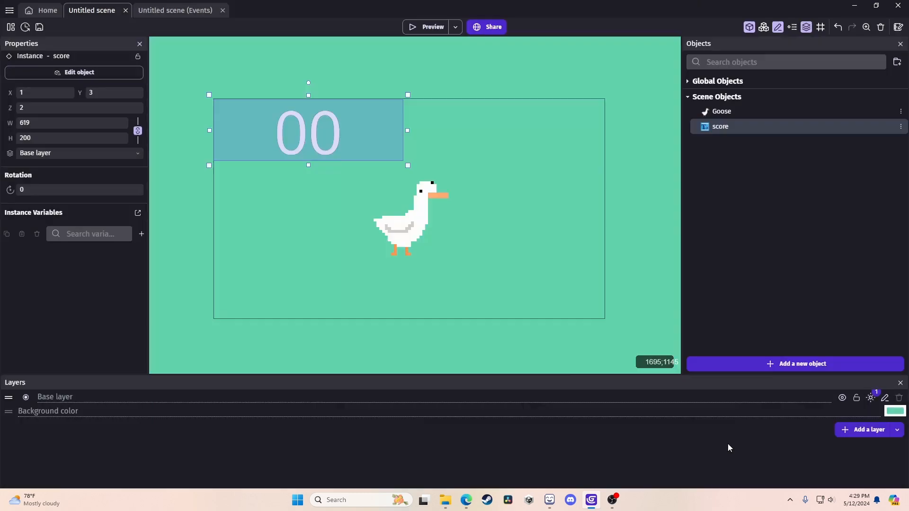
Centre the score text above the goose, nudge the goose right, and save the project.
drag(309, 147, 376, 139)
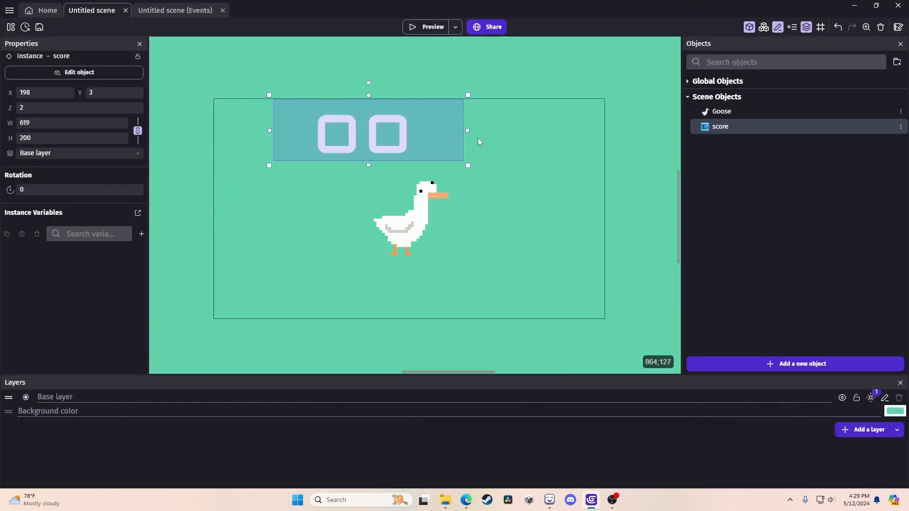
drag(465, 129, 568, 134)
drag(403, 245, 412, 238)
click(487, 232)
click(424, 152)
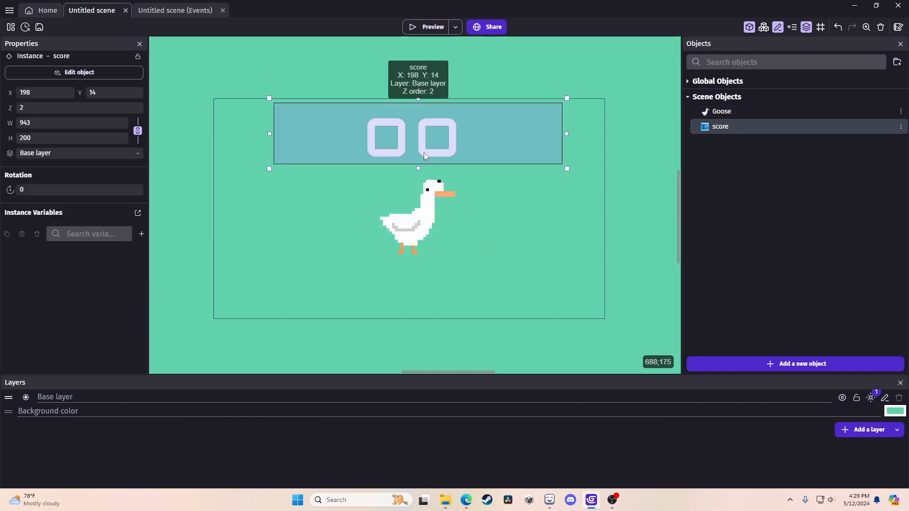
click(519, 240)
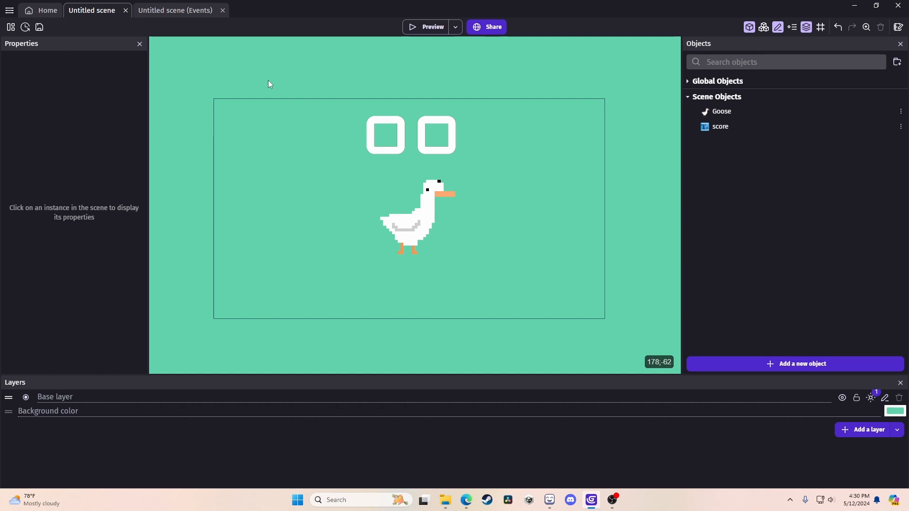
key(ctrl+s)
drag(208, 95, 261, 331)
Add a first blank event on the Untitled scene's events sheet.
click(161, 12)
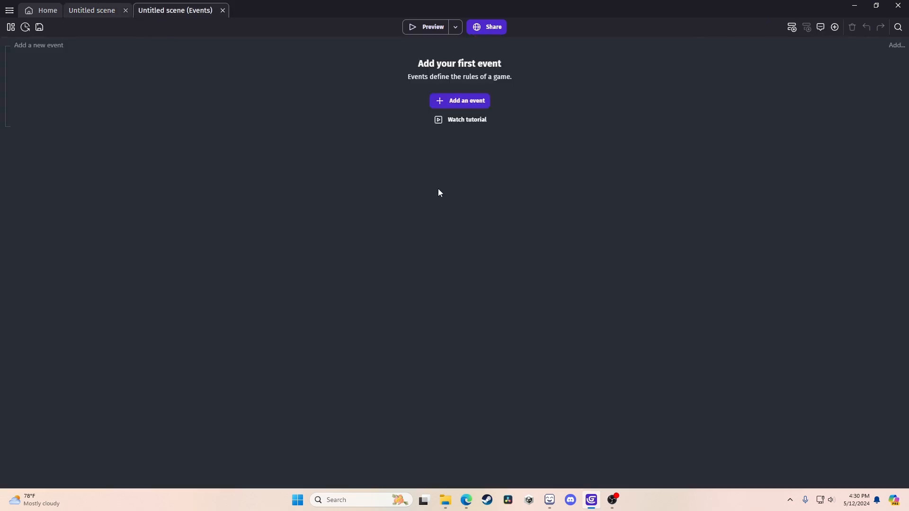
click(441, 101)
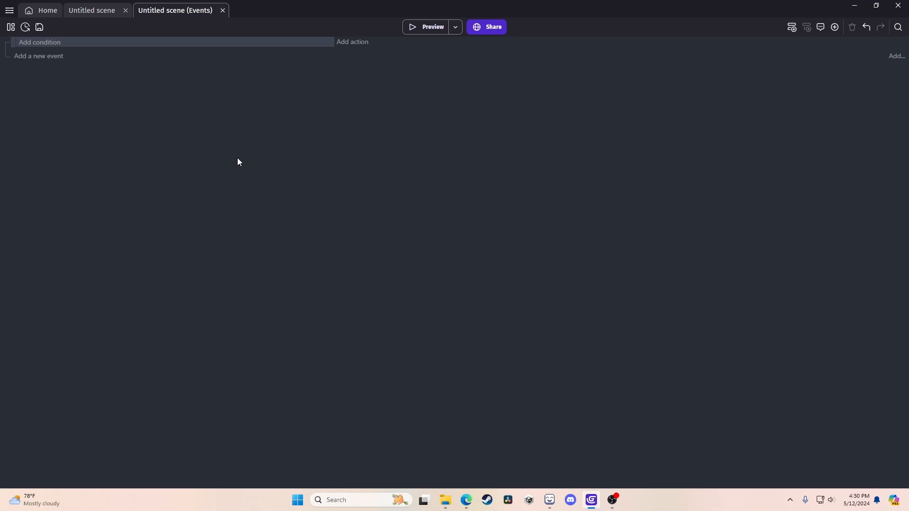
click(95, 10)
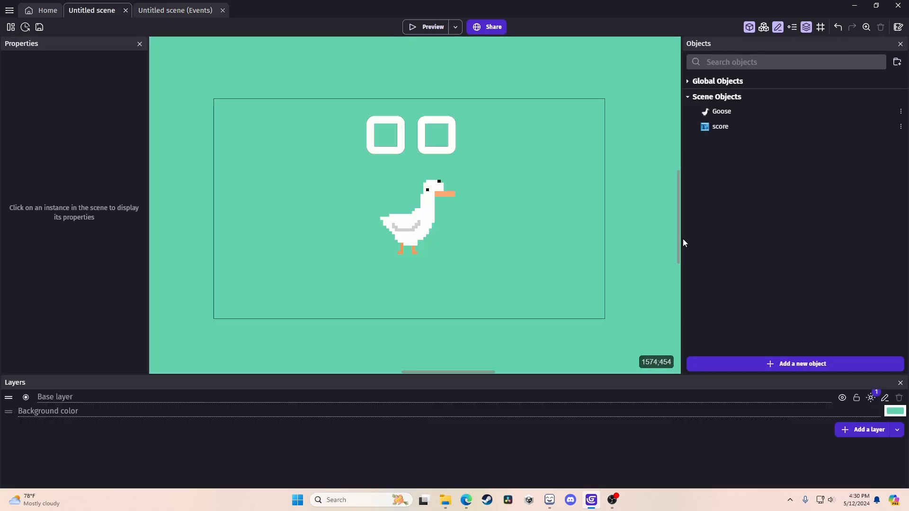
click(169, 11)
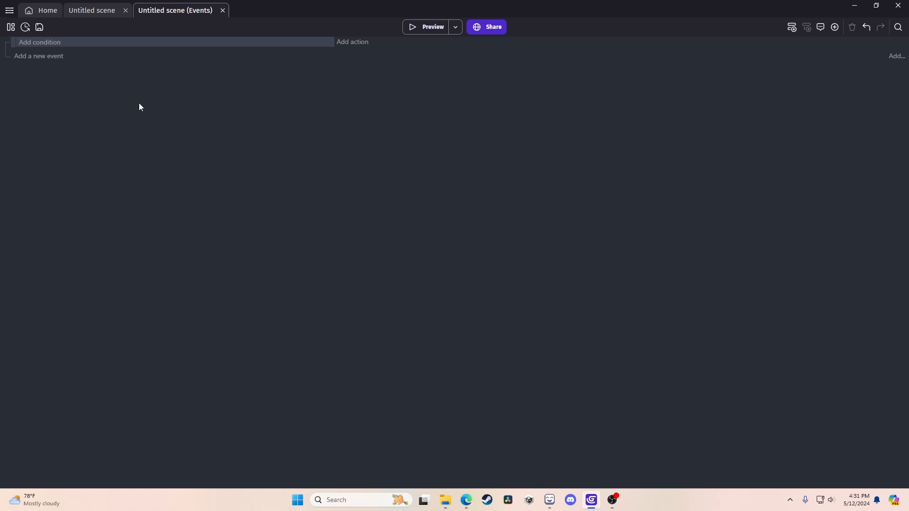
Add a 'Mouse button pressed or touch held' condition for the Left button.
click(46, 44)
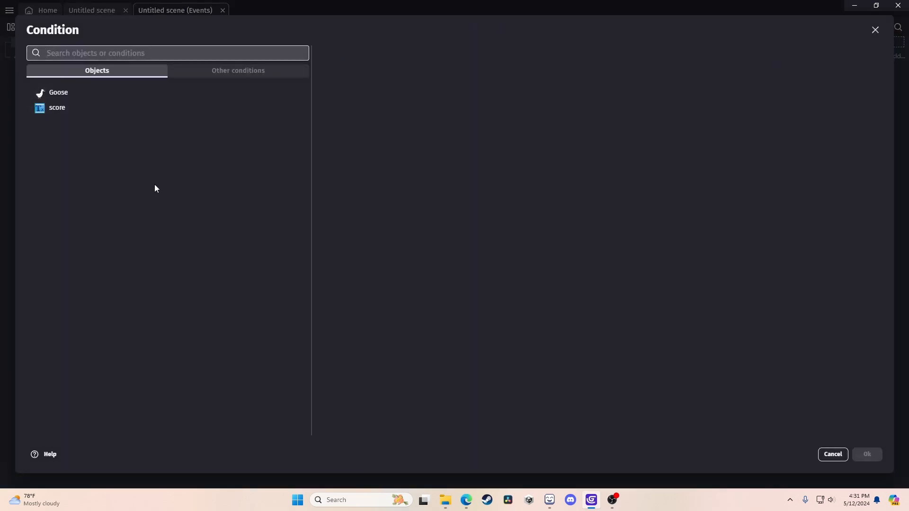
click(46, 95)
scroll(399, 195, down, 3)
scroll(399, 195, down, 10)
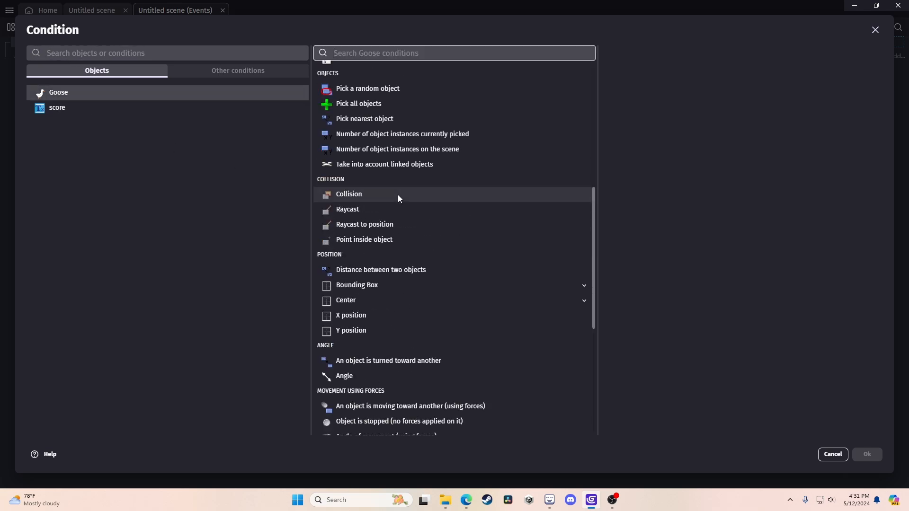
click(215, 70)
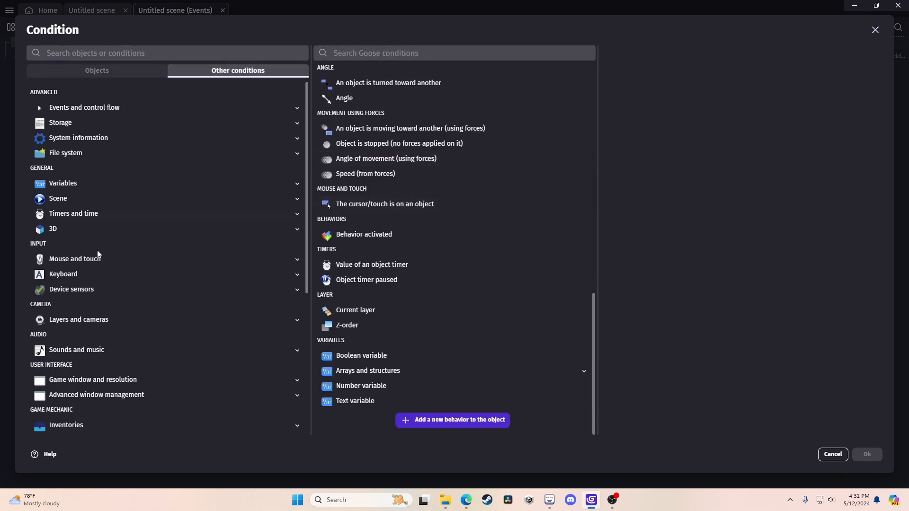
scroll(97, 239, down, 5)
scroll(98, 237, up, 5)
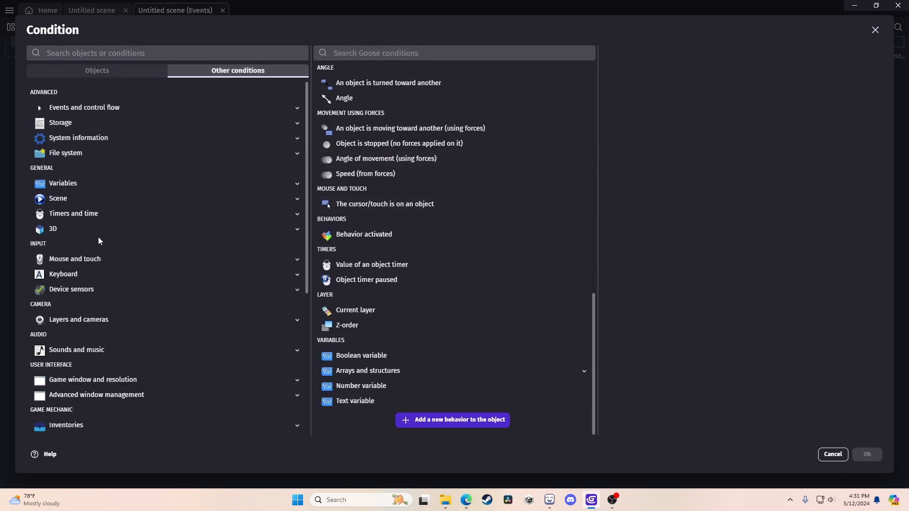
click(95, 71)
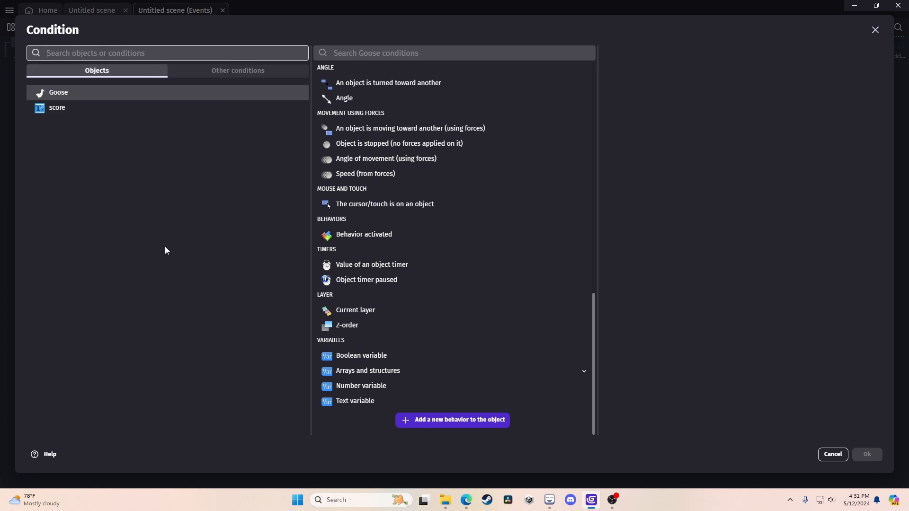
text(mouse c)
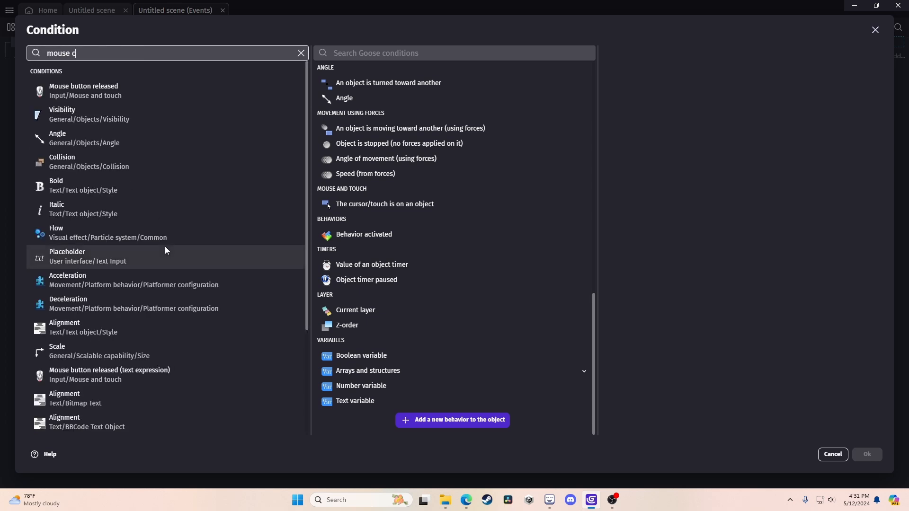
text(licked)
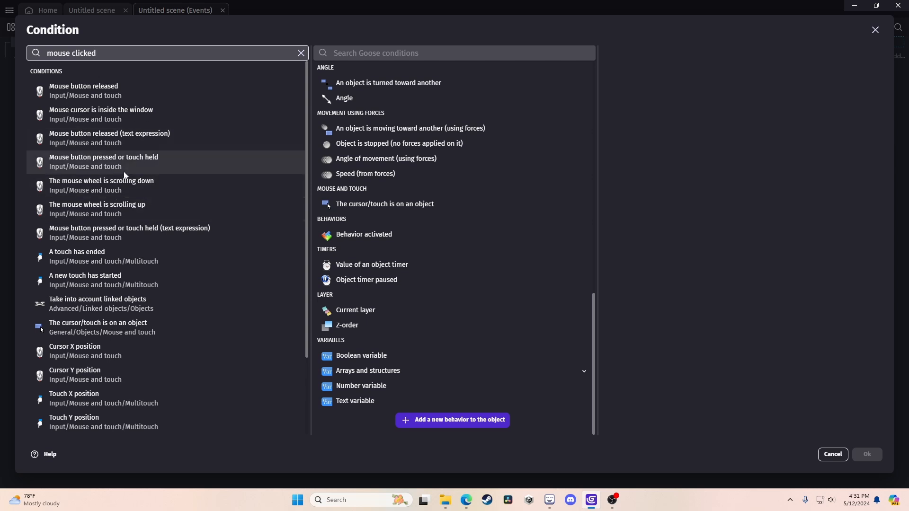
click(155, 167)
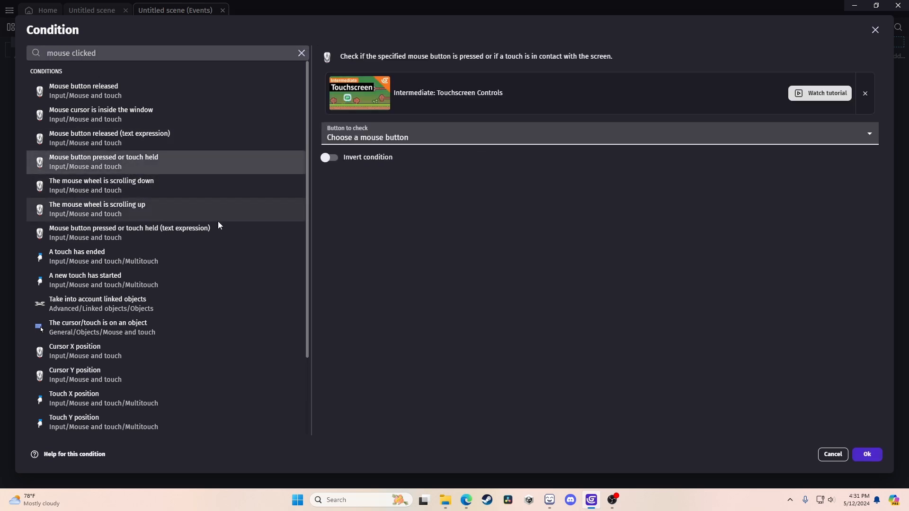
click(398, 136)
click(372, 160)
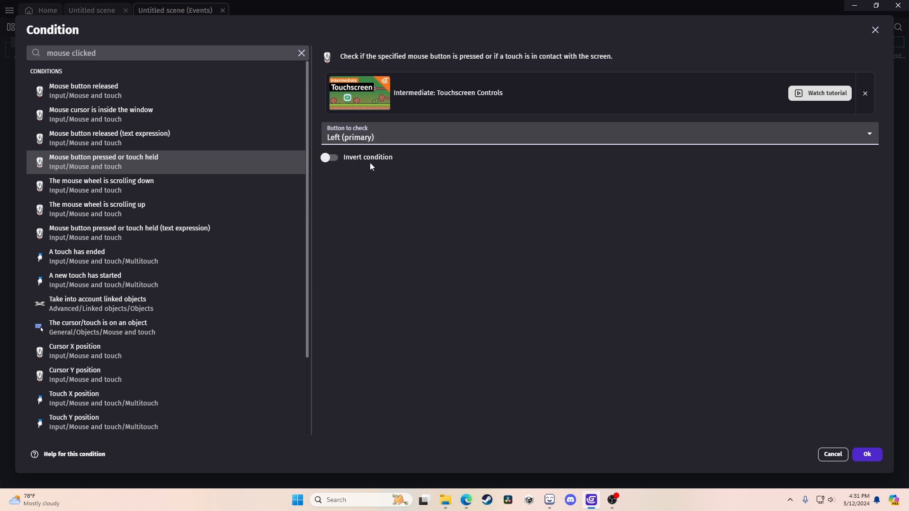
click(867, 455)
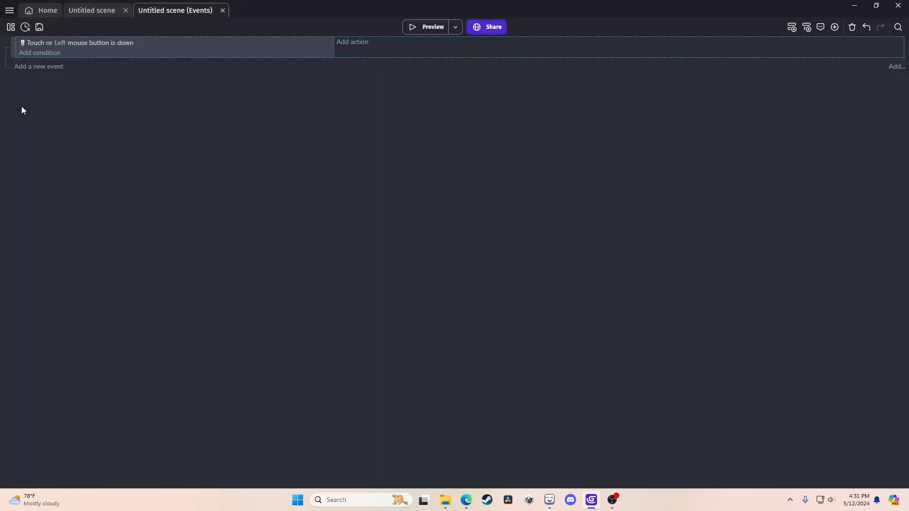
Add a 'Trigger once while true' condition to the event.
click(41, 54)
text(tr)
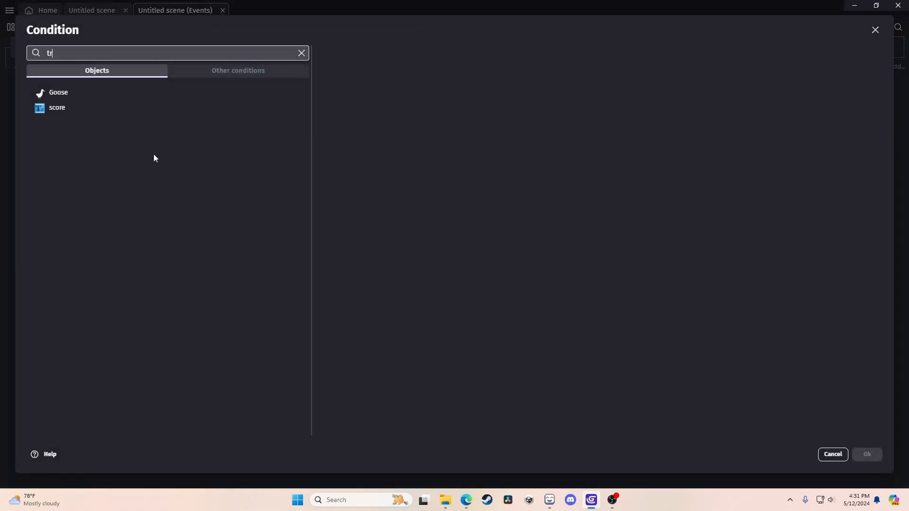
text(igger)
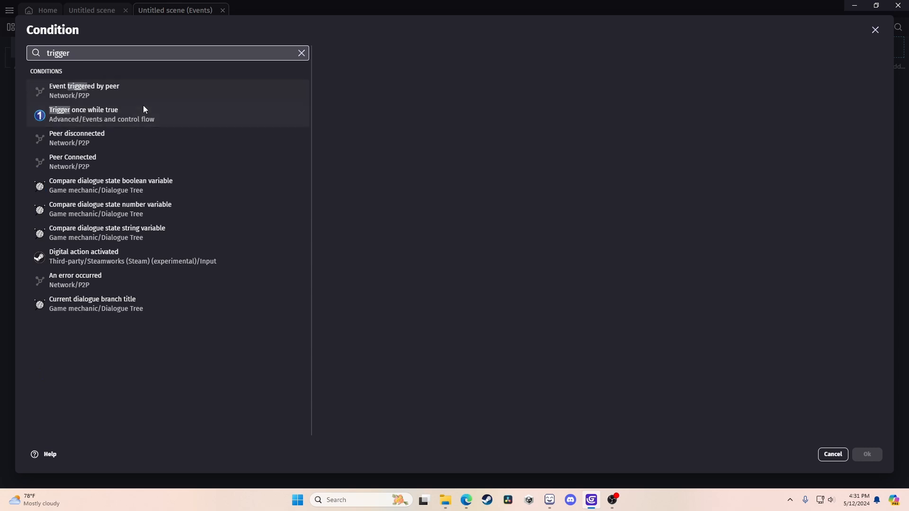
click(145, 110)
click(867, 454)
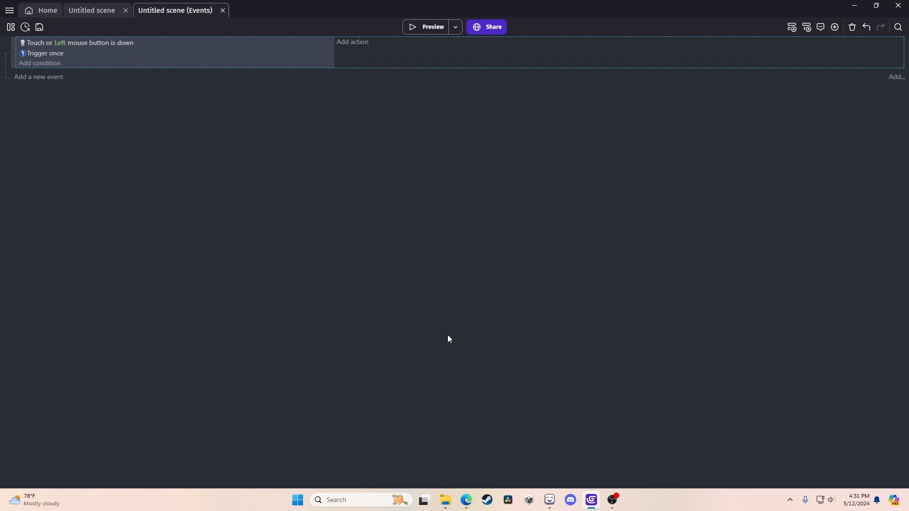
Add a 'The cursor/touch is on an object' condition for Goose.
click(46, 64)
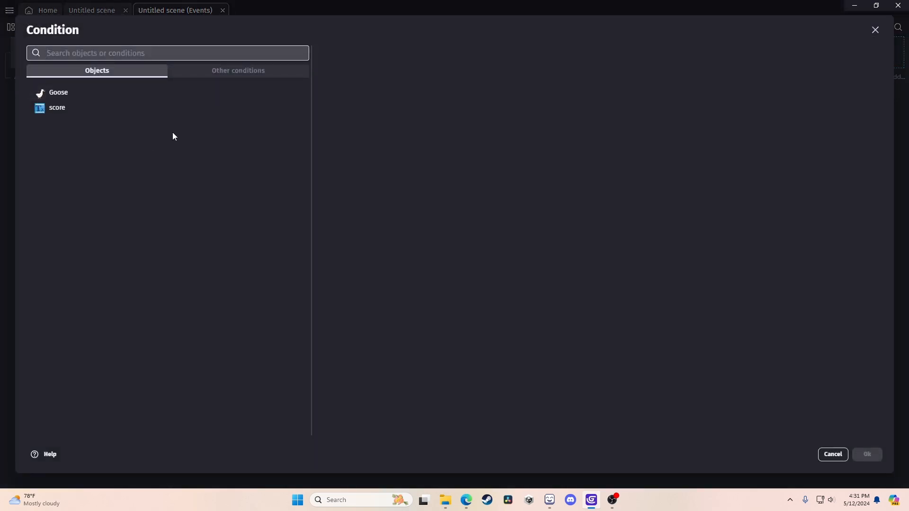
text(cursor on object)
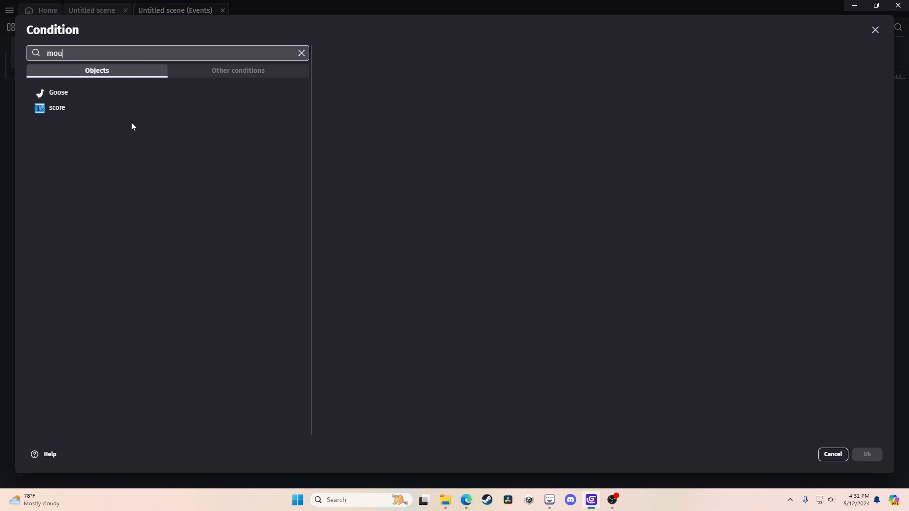
click(130, 88)
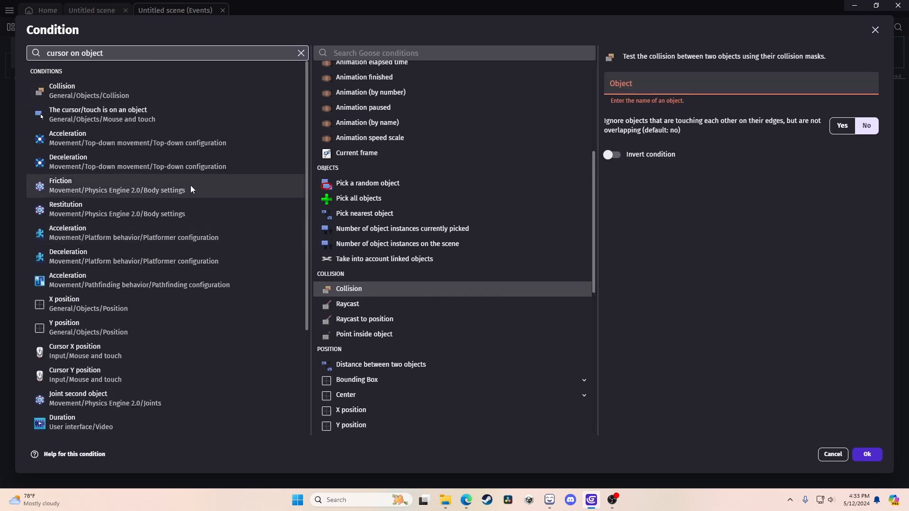
click(165, 119)
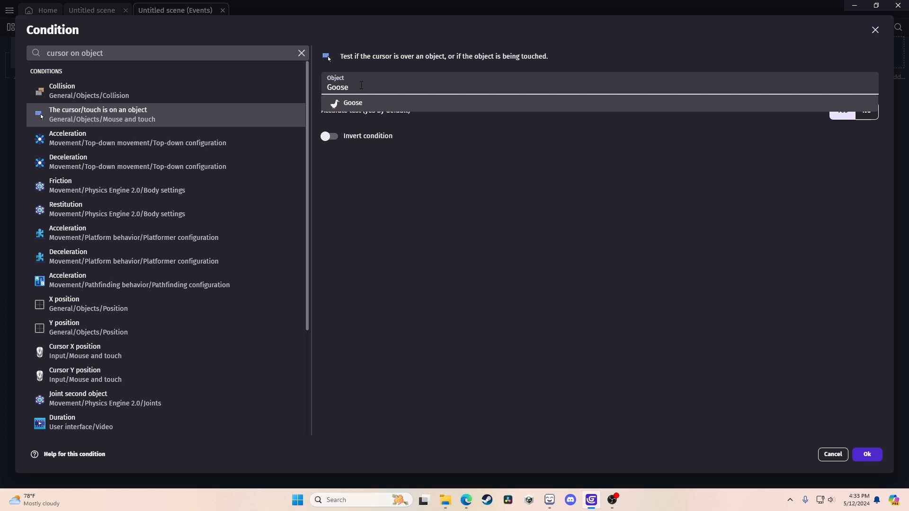
click(570, 234)
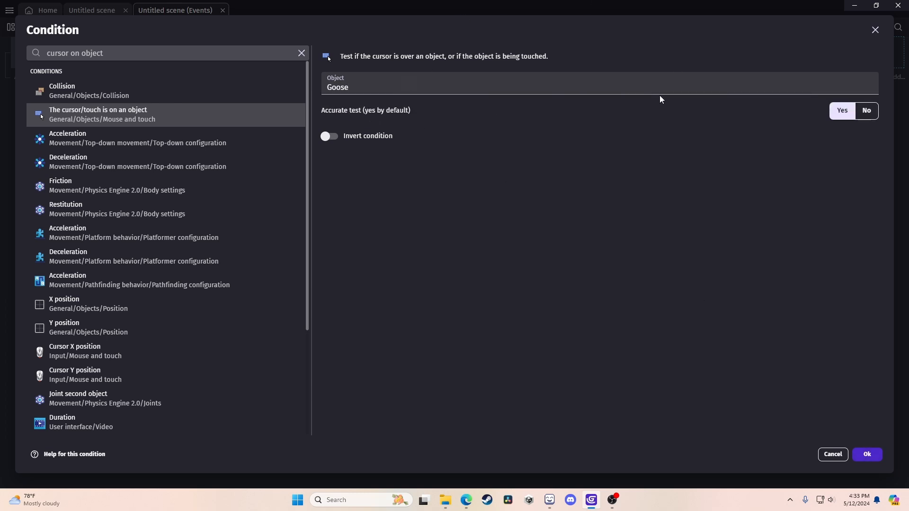
click(868, 454)
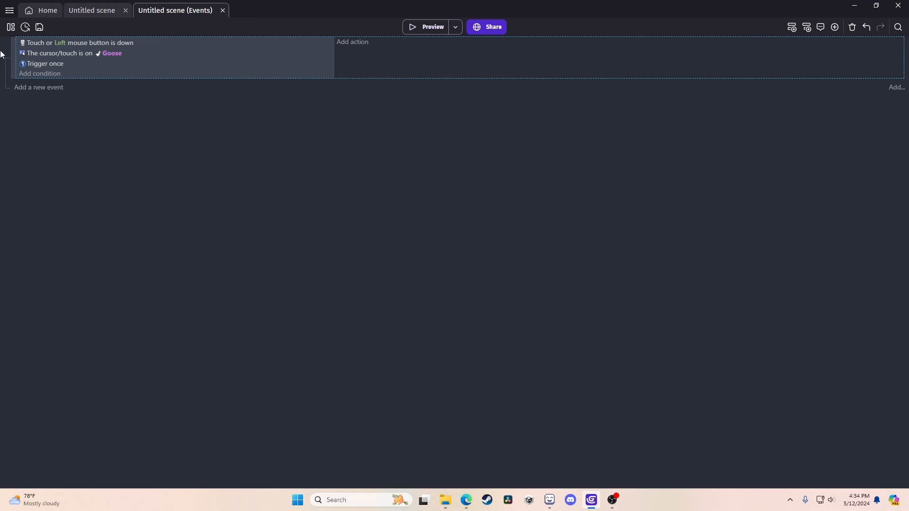
Open the project's global variables from the project manager, then close them and return to the Untitled scene layout.
click(10, 28)
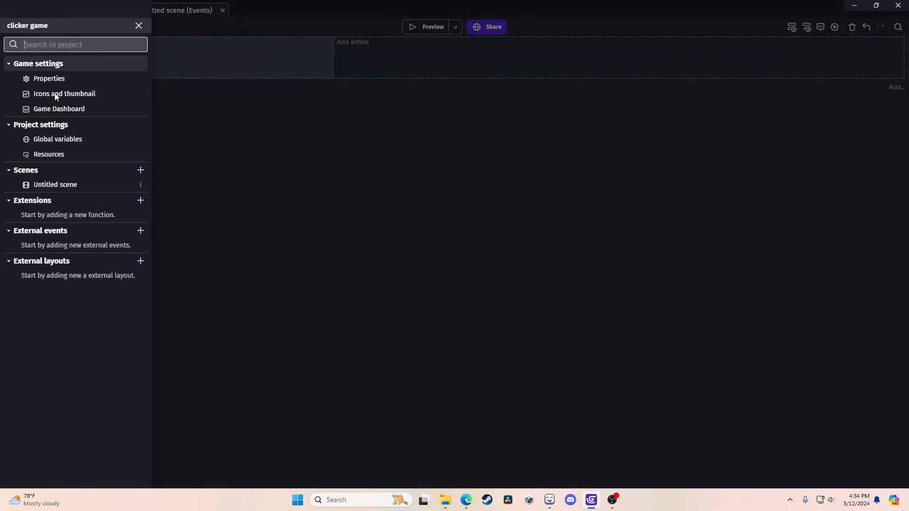
click(49, 142)
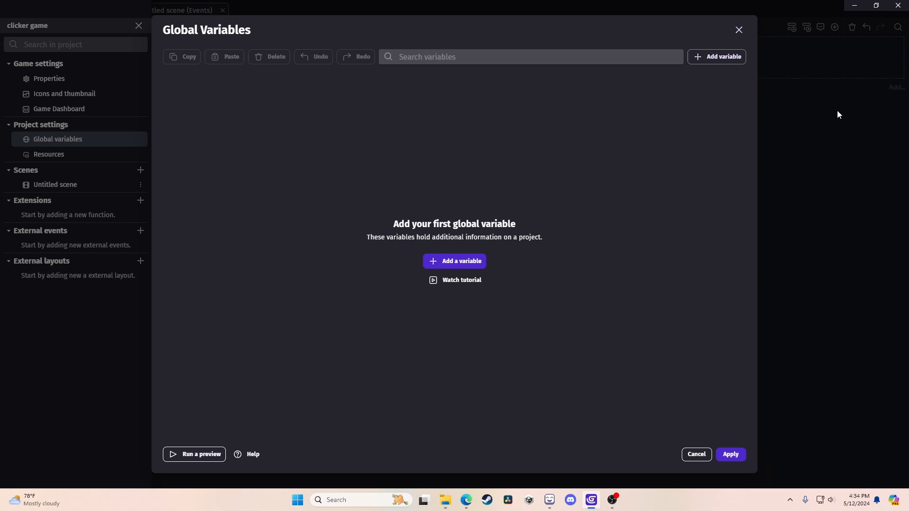
click(739, 30)
click(158, 44)
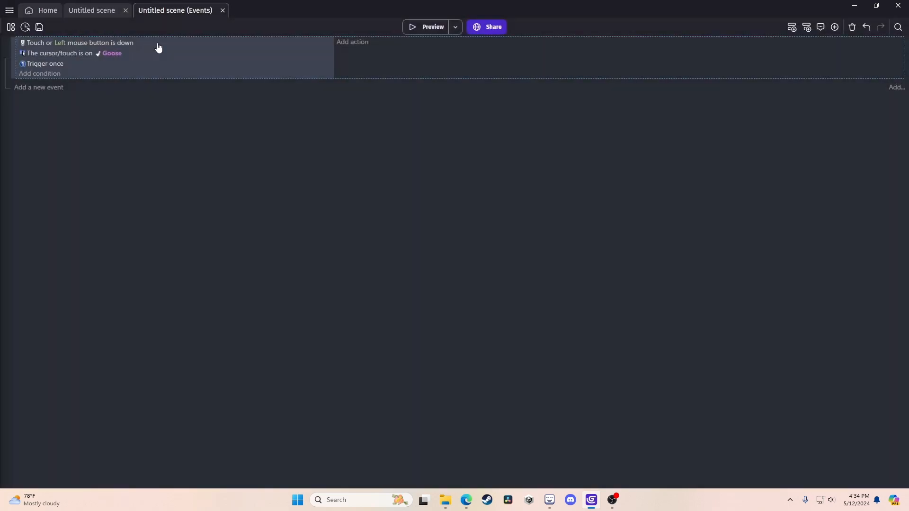
click(90, 10)
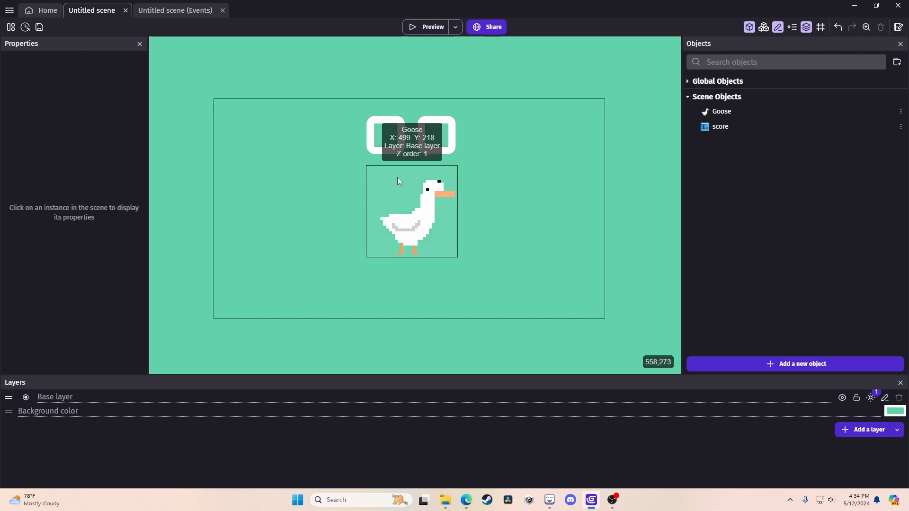
From scene properties, add a scene variable named score.
right_click(254, 210)
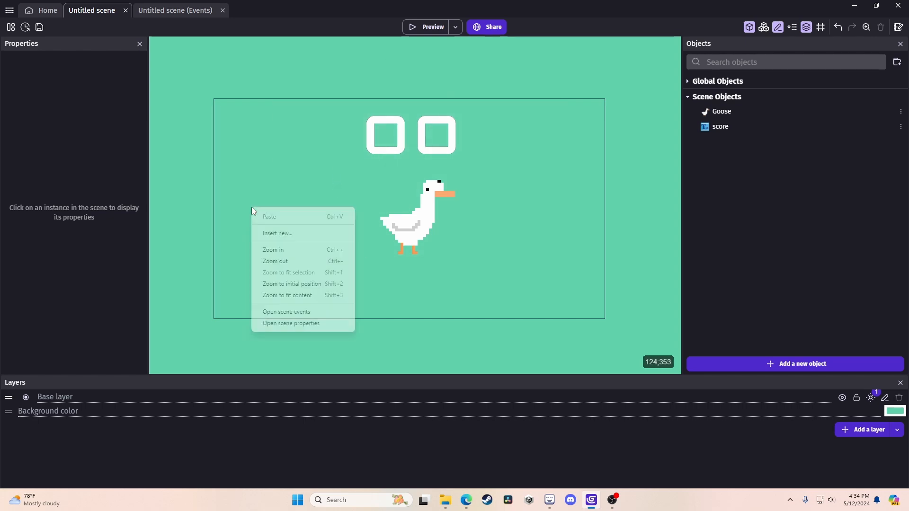
click(291, 324)
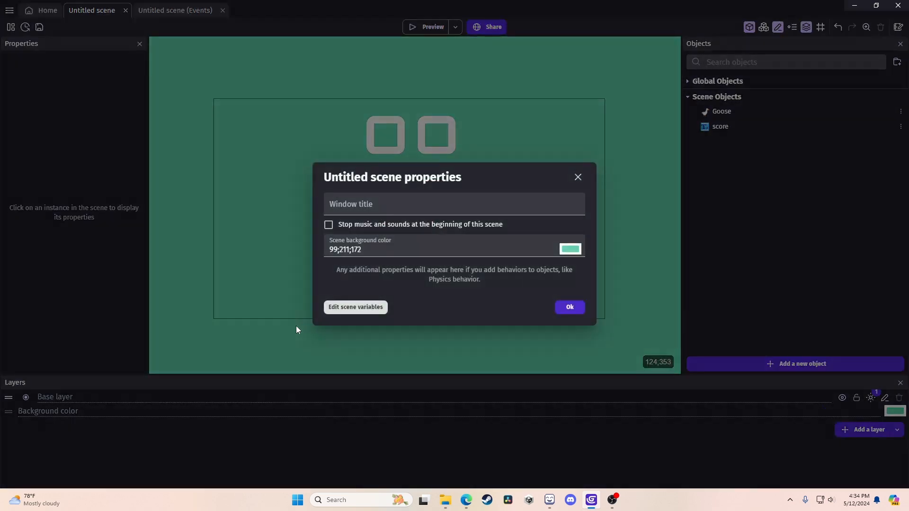
click(356, 308)
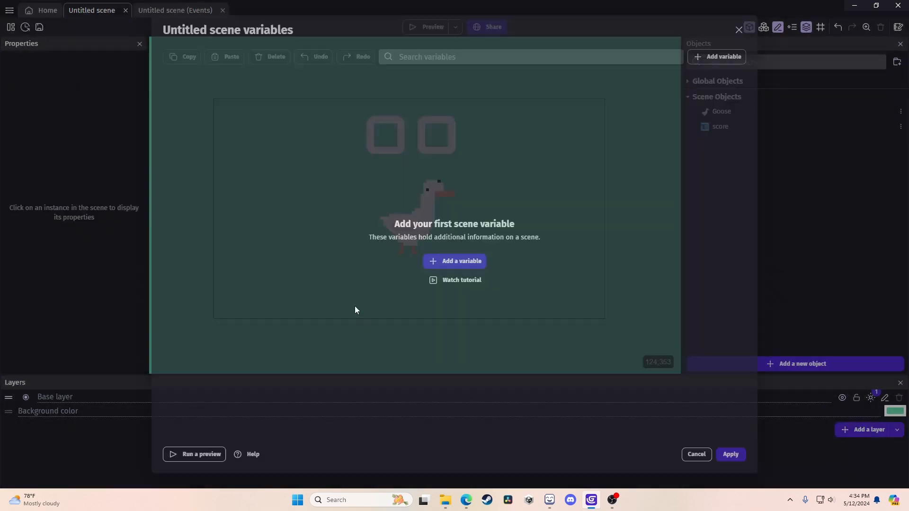
click(436, 261)
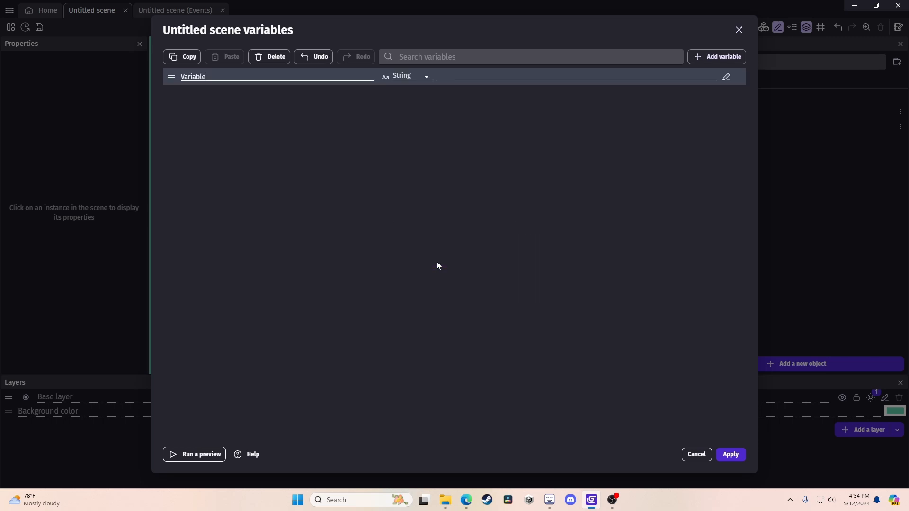
drag(216, 80, 104, 81)
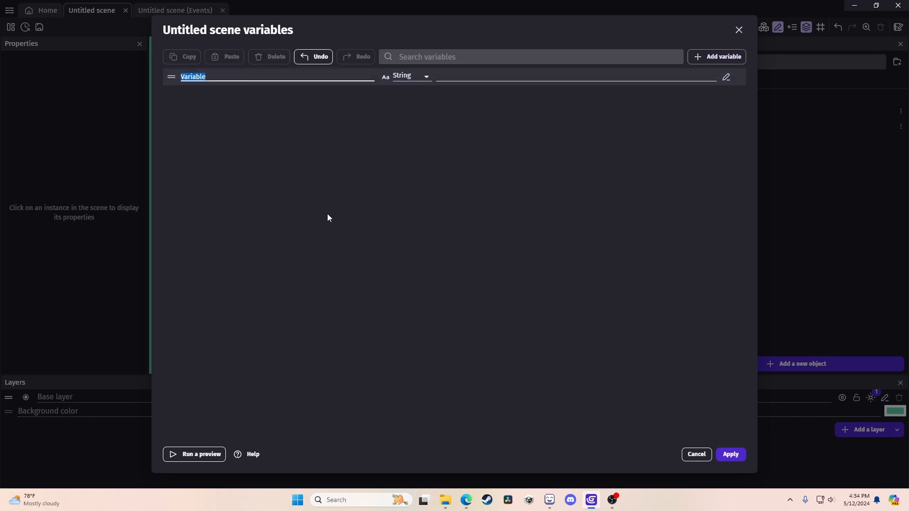
text(score)
click(424, 125)
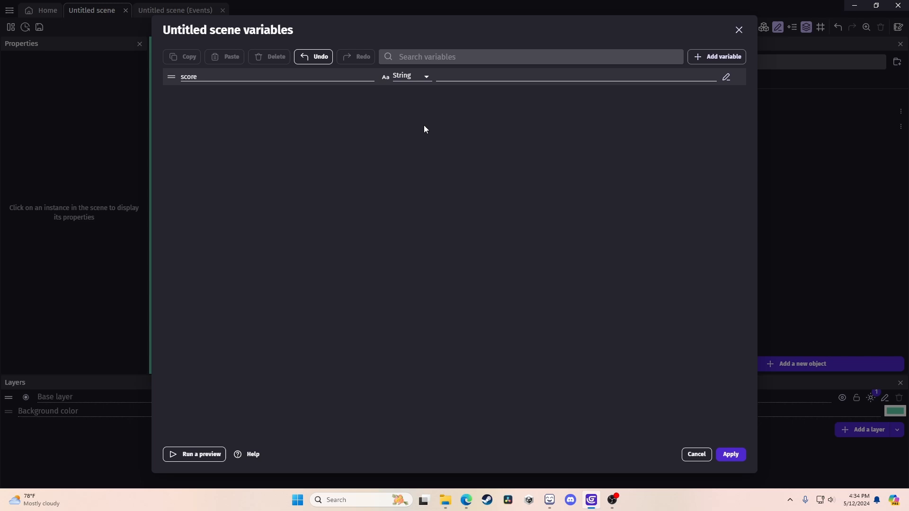
Turn score into a Structure with child variables, then delete it.
click(416, 76)
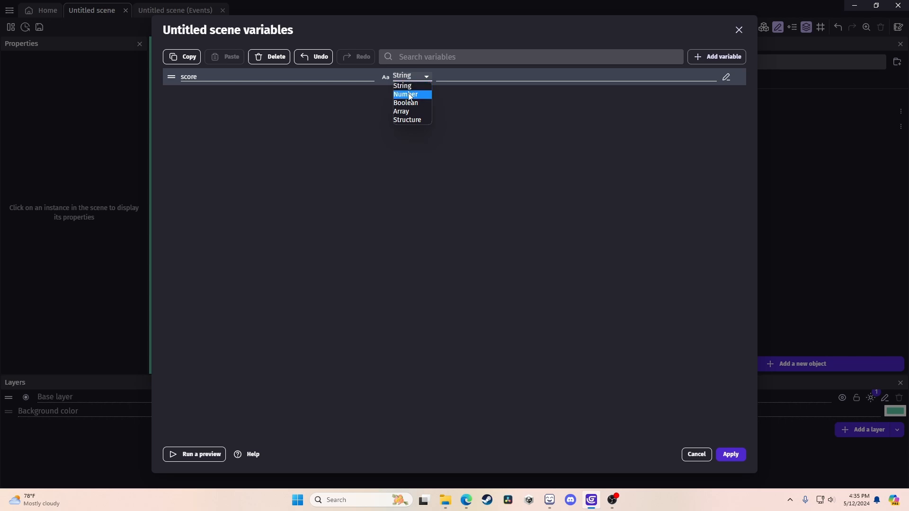
click(408, 123)
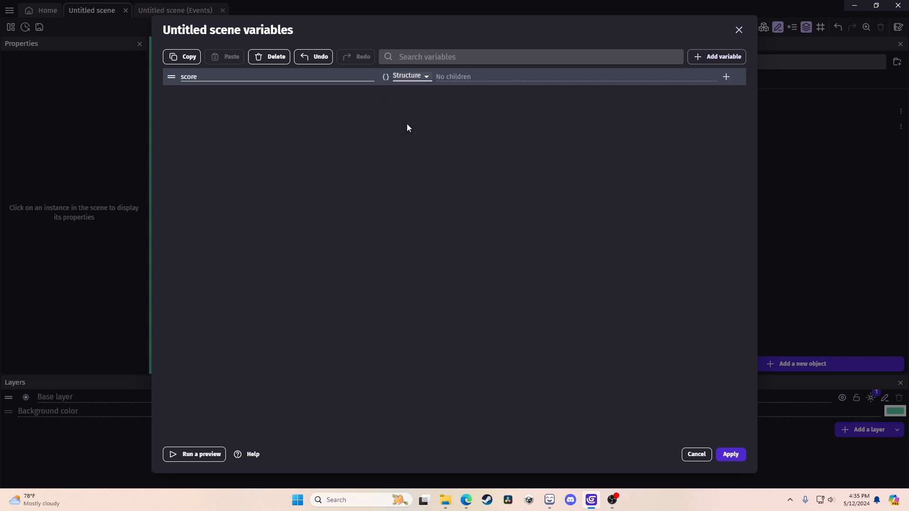
click(424, 81)
click(521, 77)
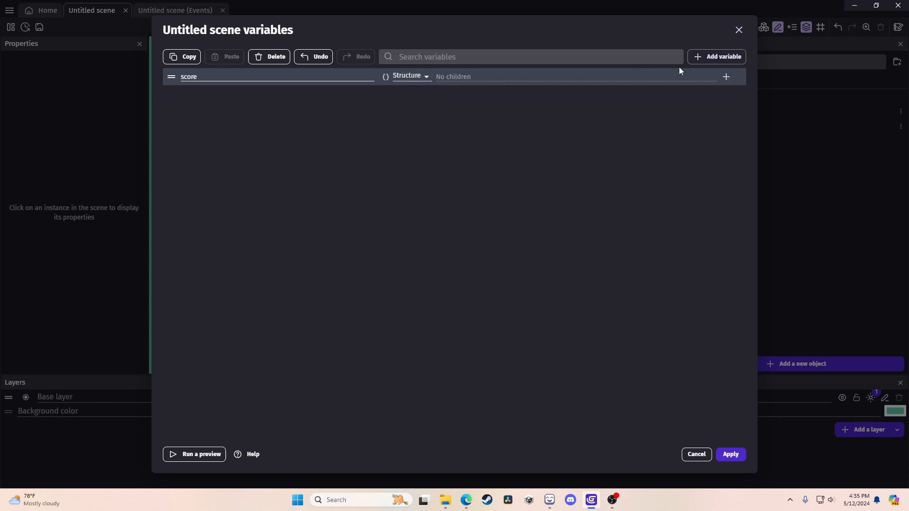
click(726, 77)
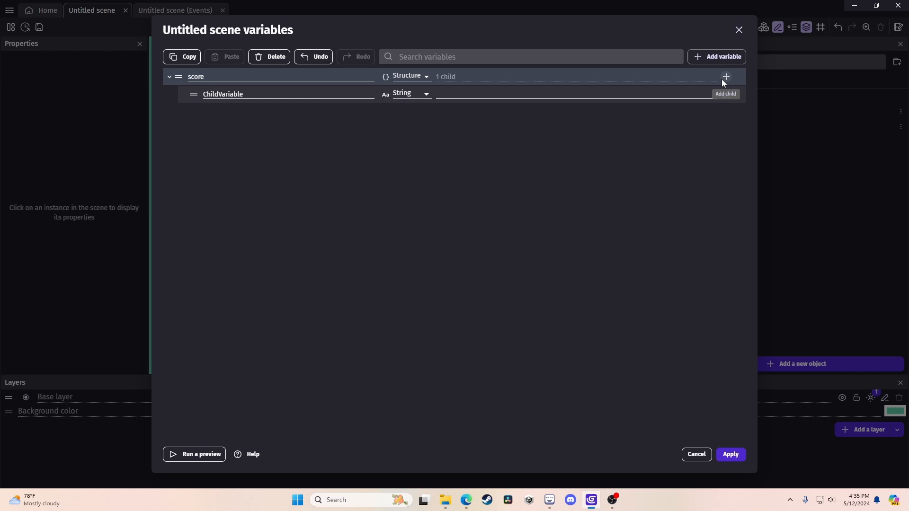
click(726, 77)
click(725, 77)
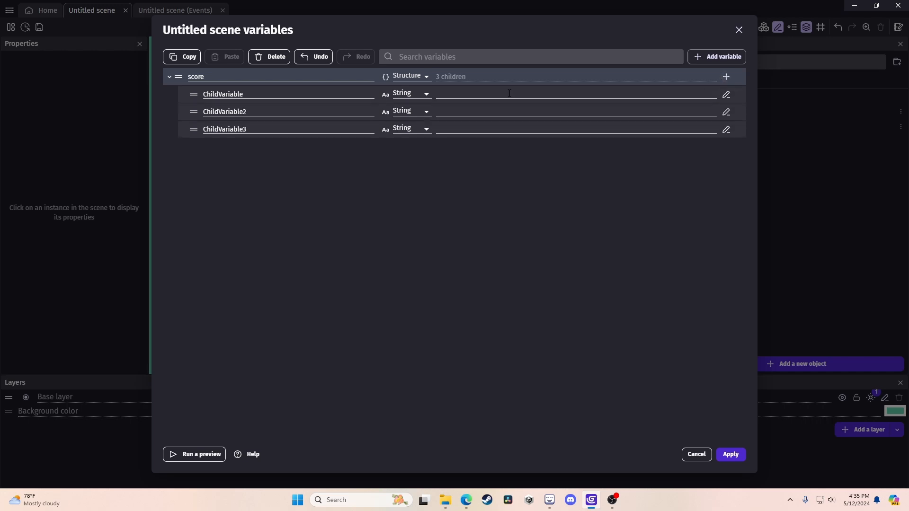
click(273, 57)
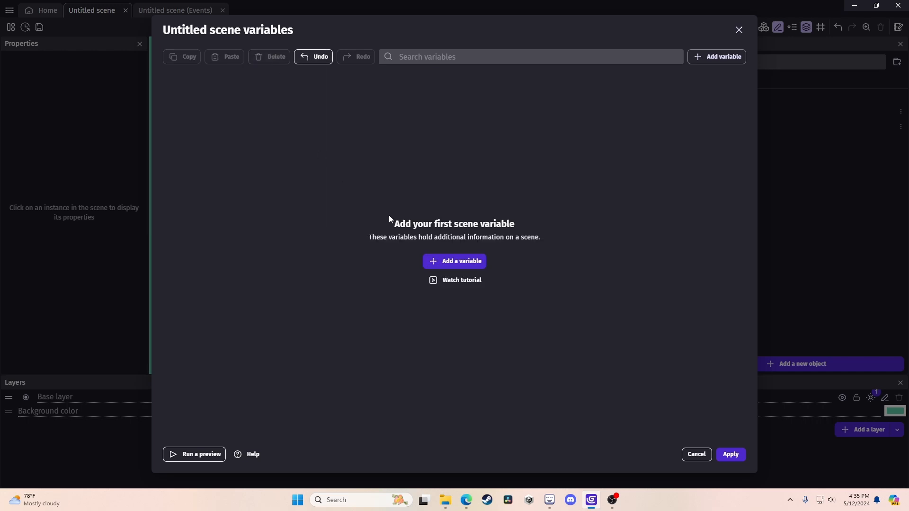
Add a fresh Number scene variable and name it score.
click(448, 260)
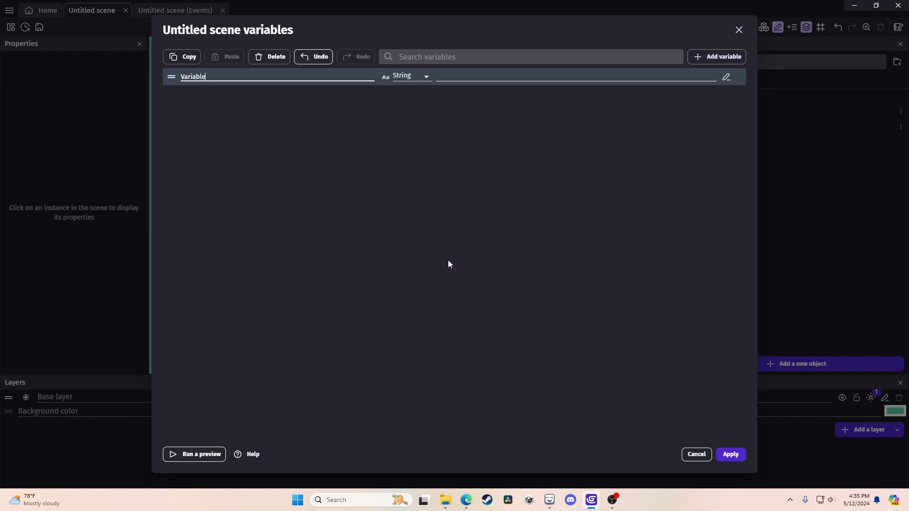
click(409, 78)
click(411, 94)
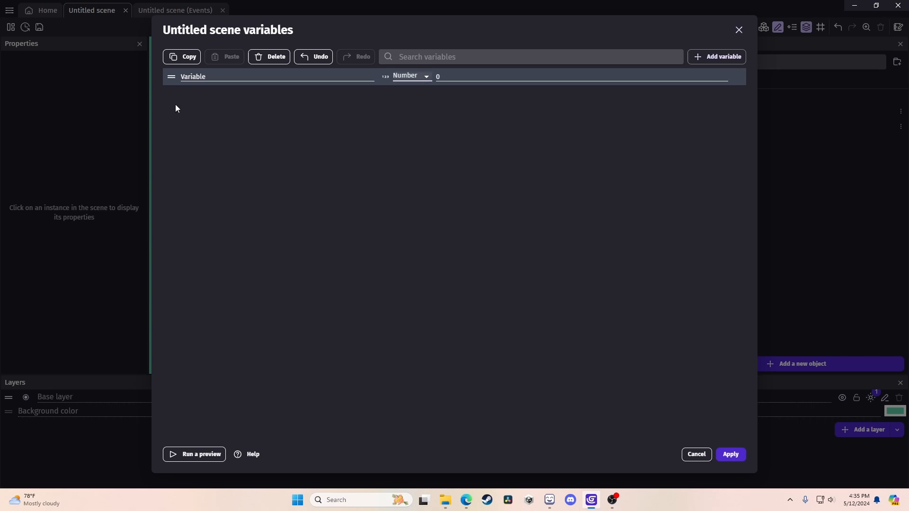
double_click(227, 79)
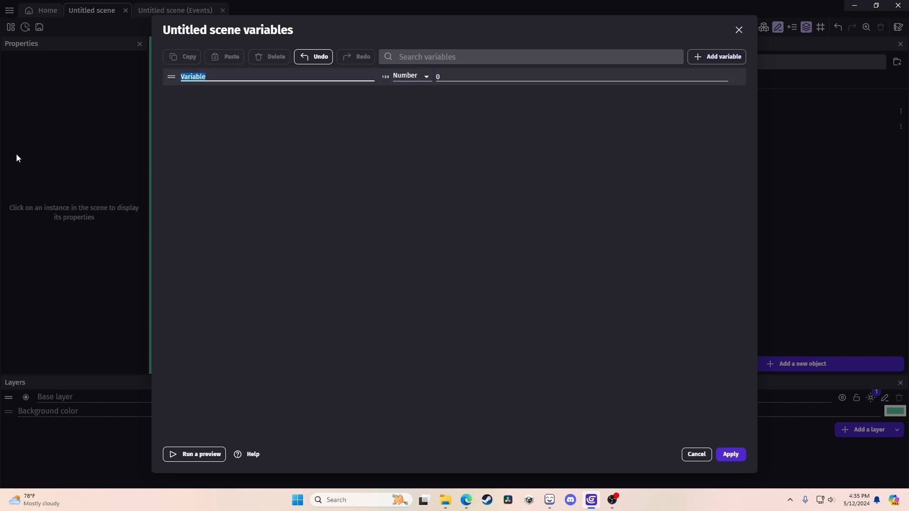
text(score)
Apply the scene variables and start a 'Change number scene variable' action on the Goose click event.
click(731, 455)
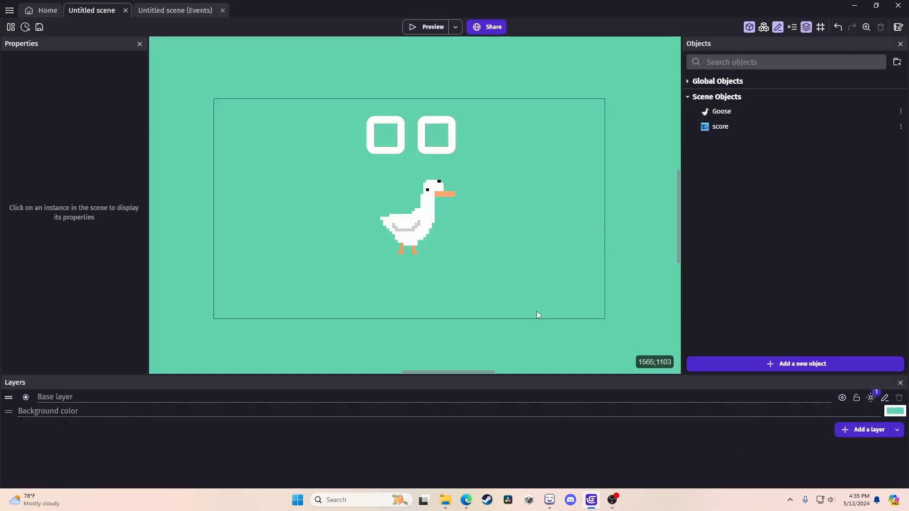
click(173, 12)
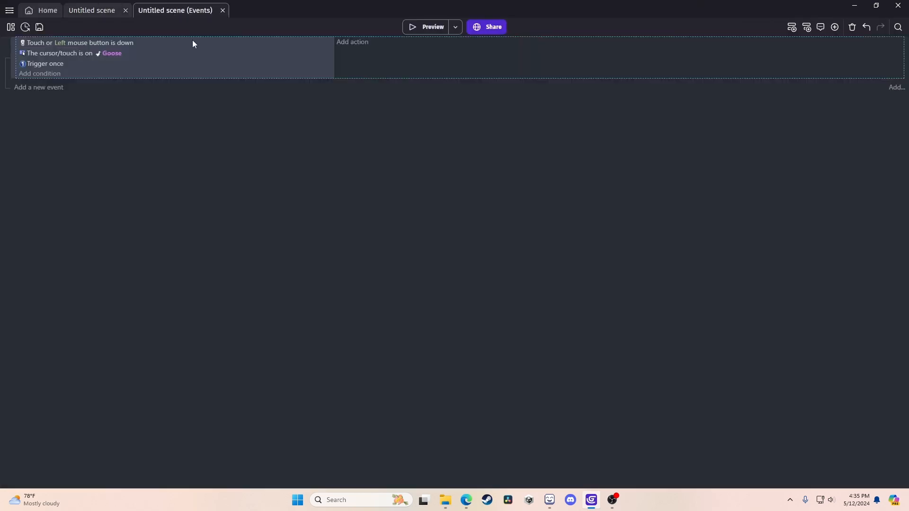
click(356, 42)
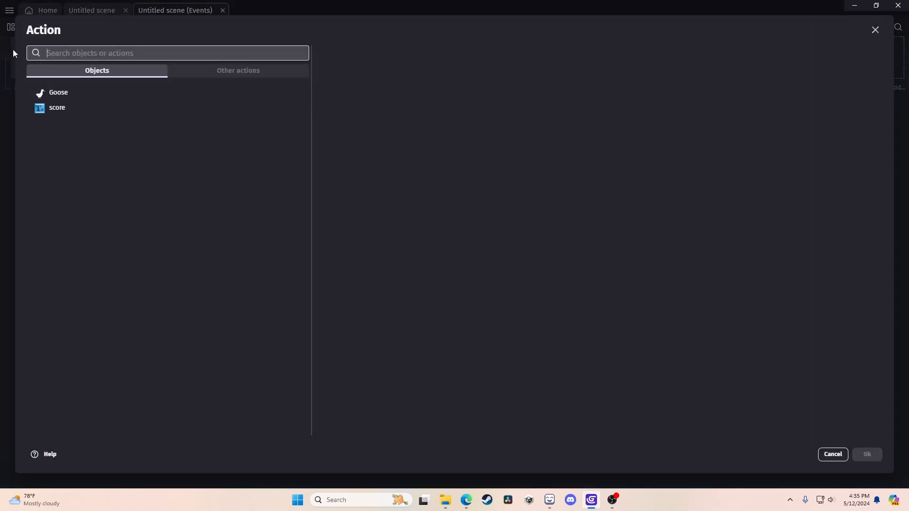
text(scene variab)
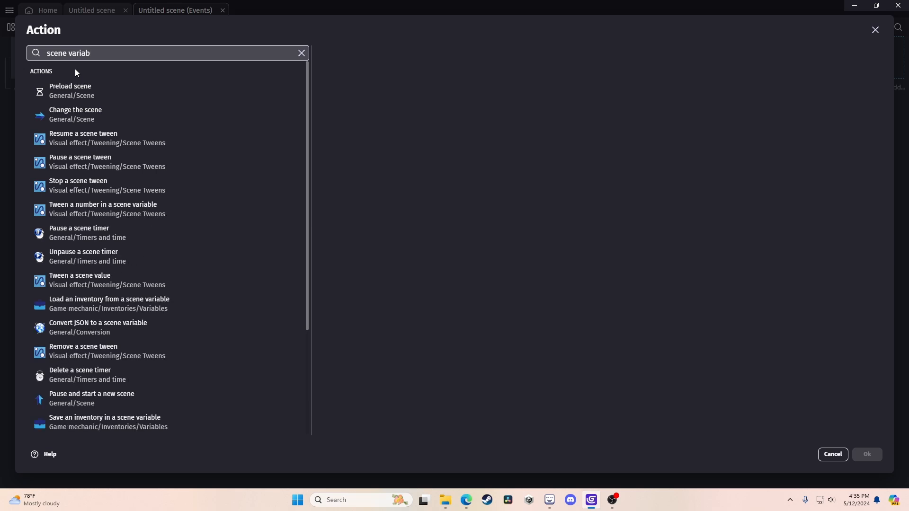
text(elle)
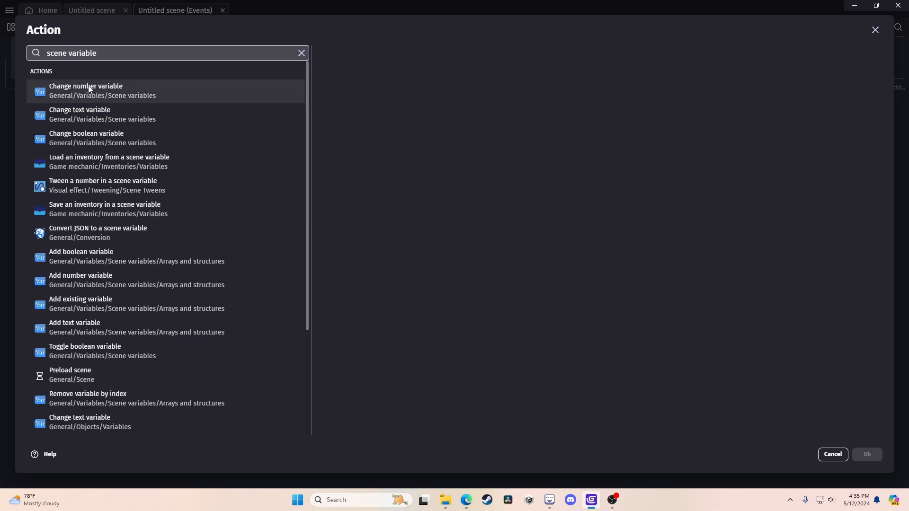
click(89, 89)
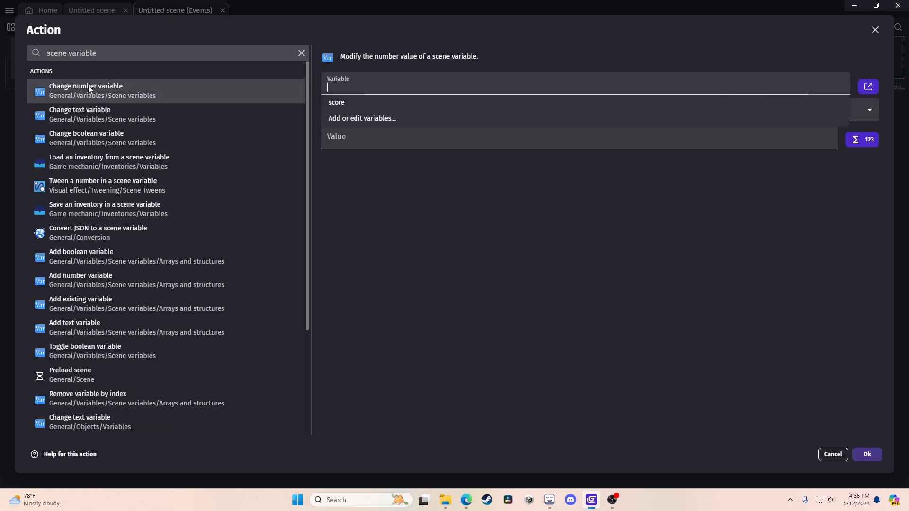
Set the action to add 1 to score and confirm it.
click(332, 102)
click(344, 116)
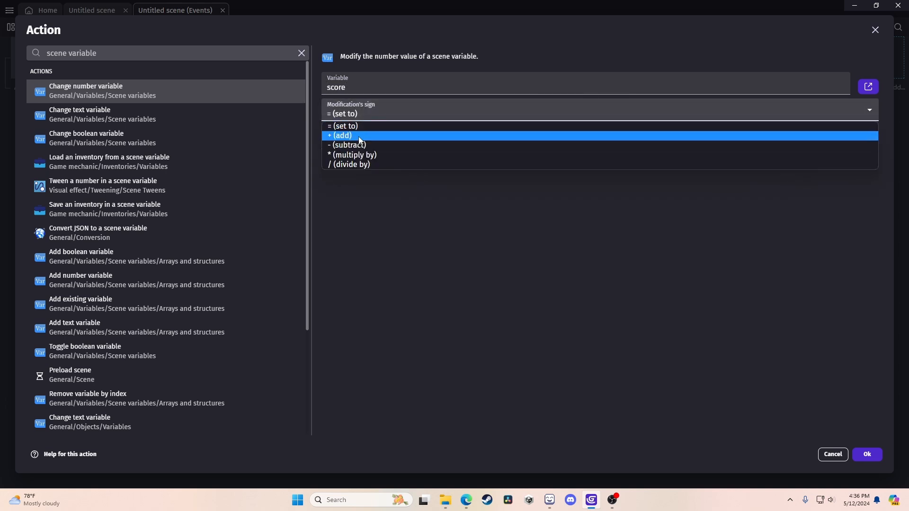
click(360, 134)
click(360, 136)
text(1)
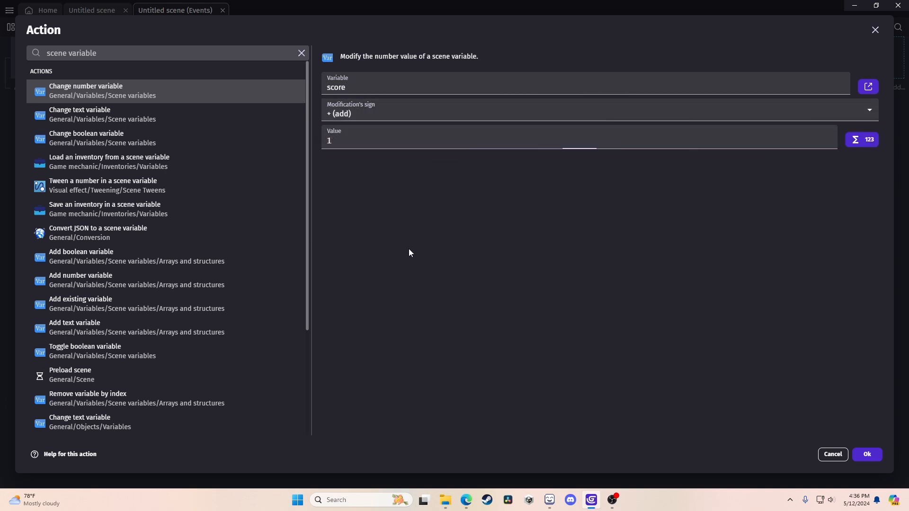
click(864, 453)
click(85, 12)
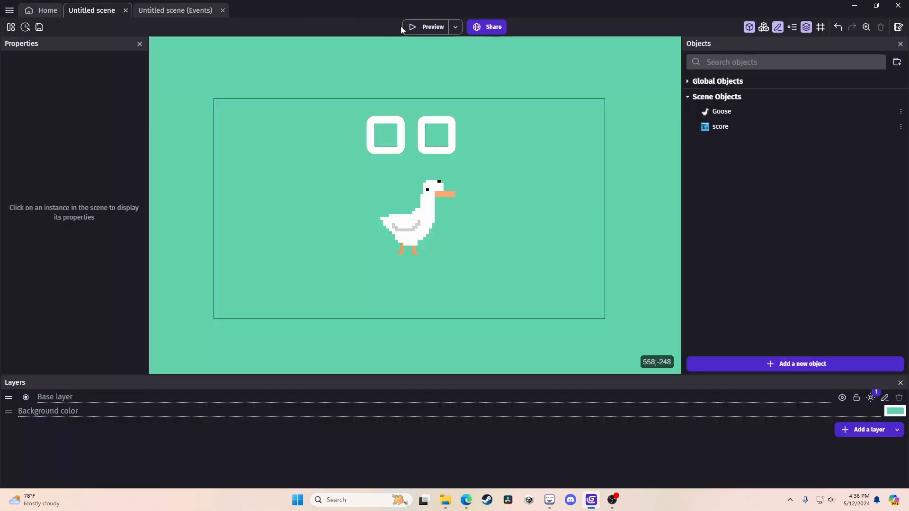
Preview the game, then change the score text's initial text from 00 to 0.
click(417, 27)
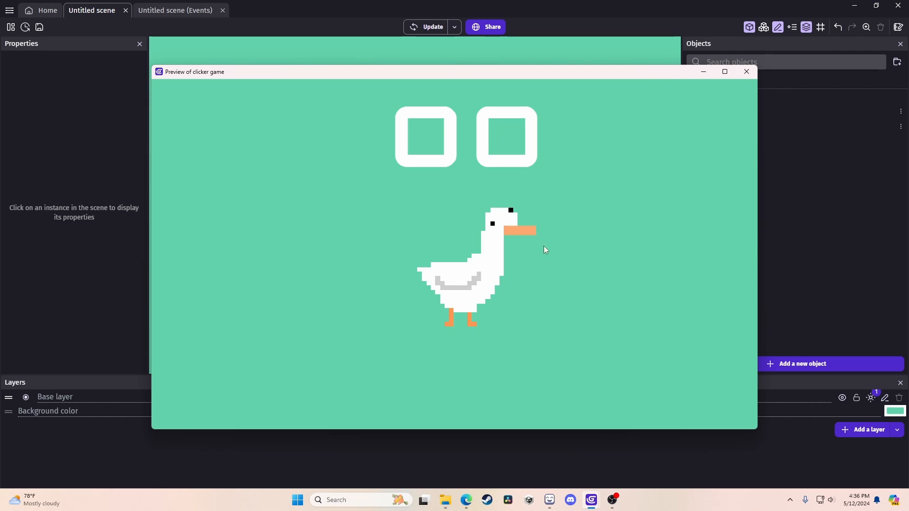
click(747, 72)
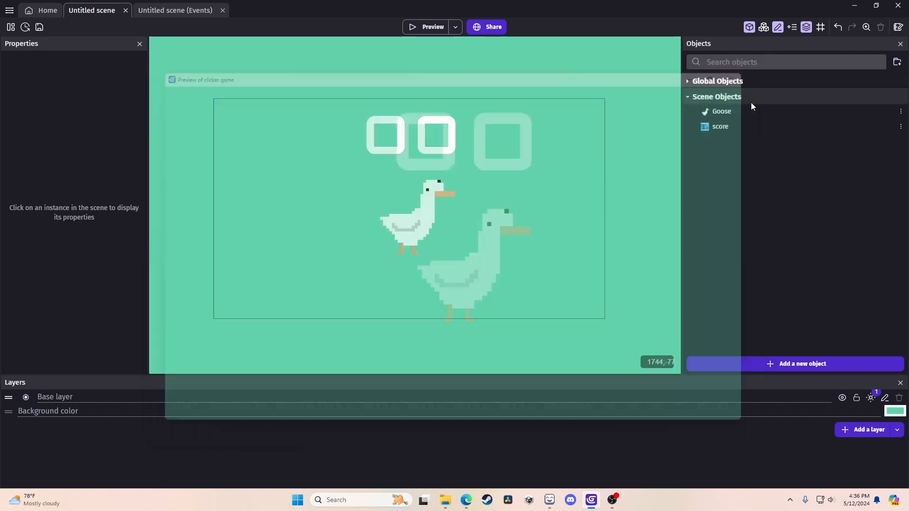
double_click(737, 124)
click(205, 152)
key(BackSpace)
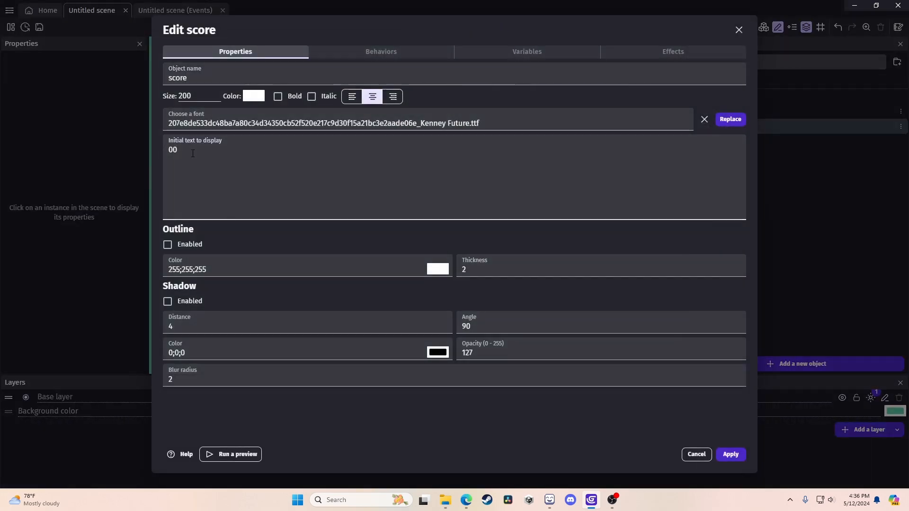
click(732, 455)
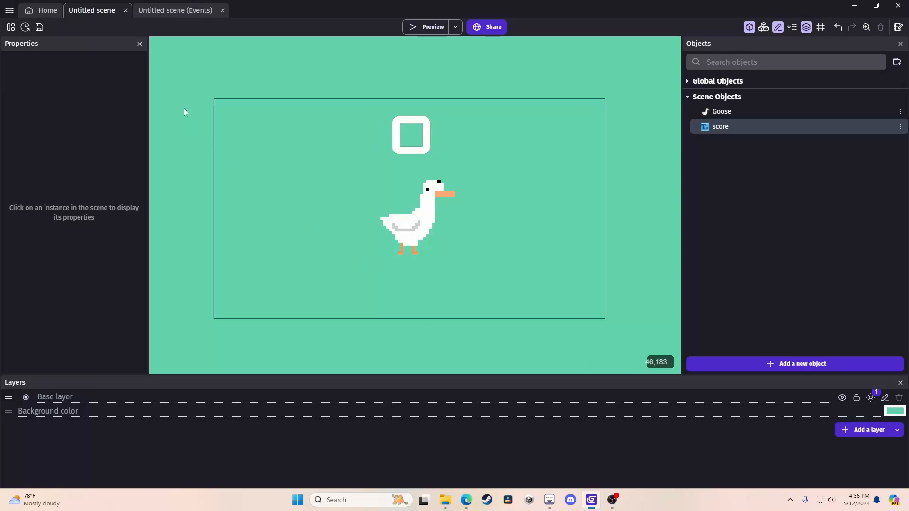
Add a second empty event on the events sheet and select it.
click(175, 9)
click(34, 88)
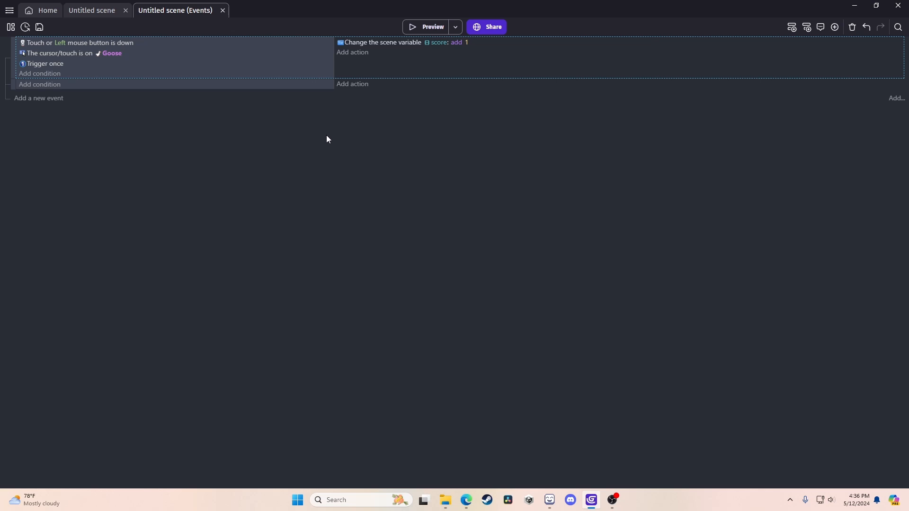
click(168, 88)
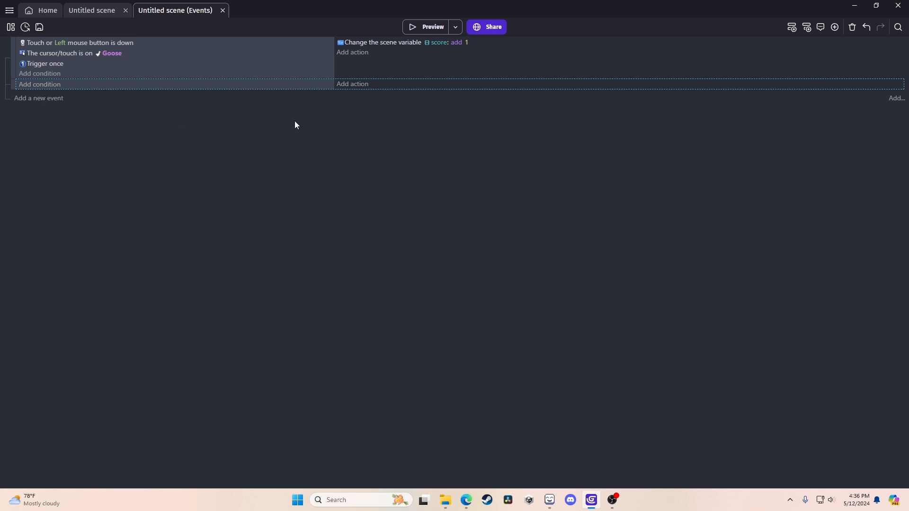
Add a score Text action with the text set to "hello".
click(351, 85)
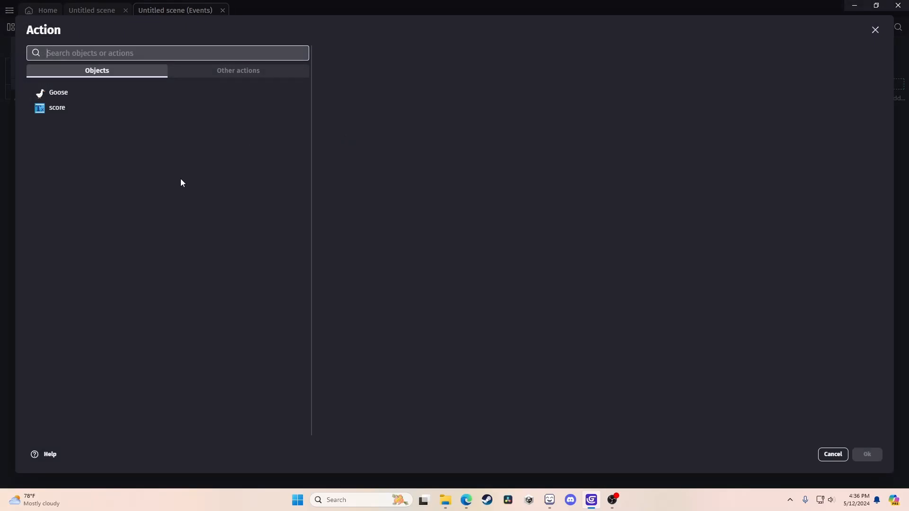
click(106, 112)
click(395, 77)
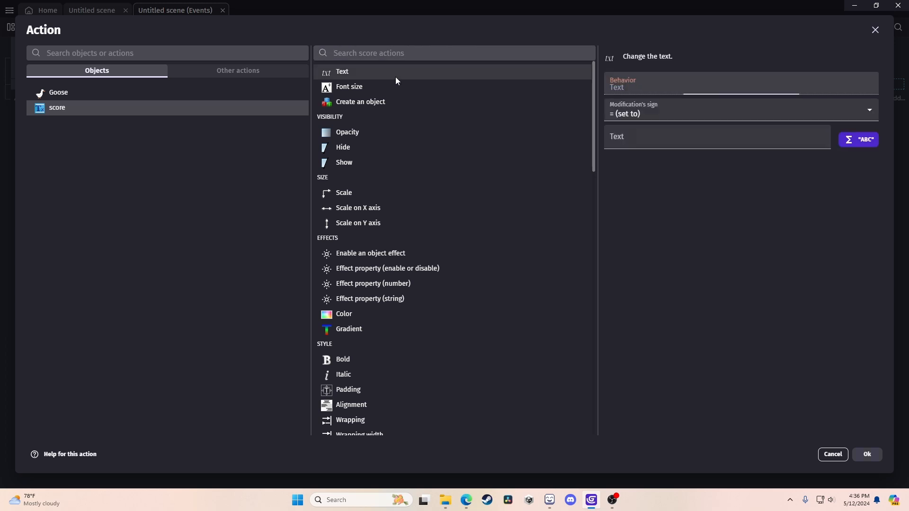
click(639, 141)
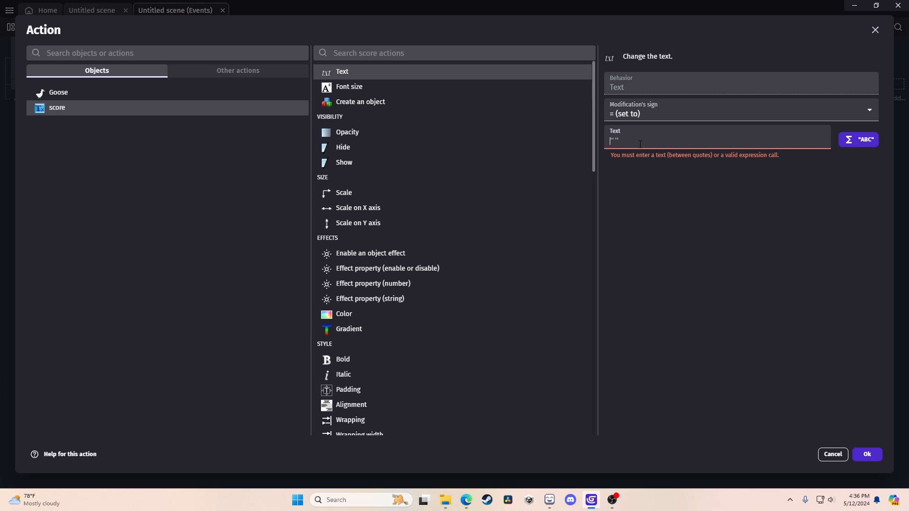
text("hello")
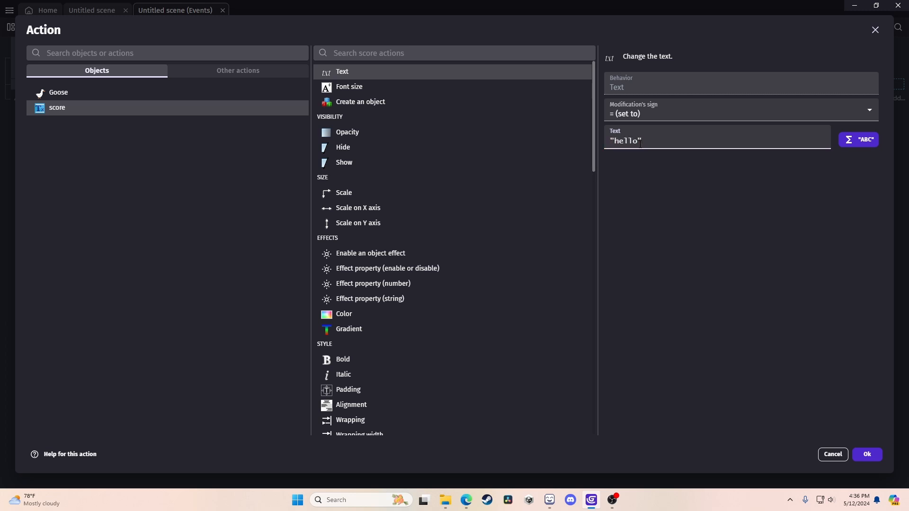
Confirm the new text action and preview the game to check the HELLO text.
click(879, 457)
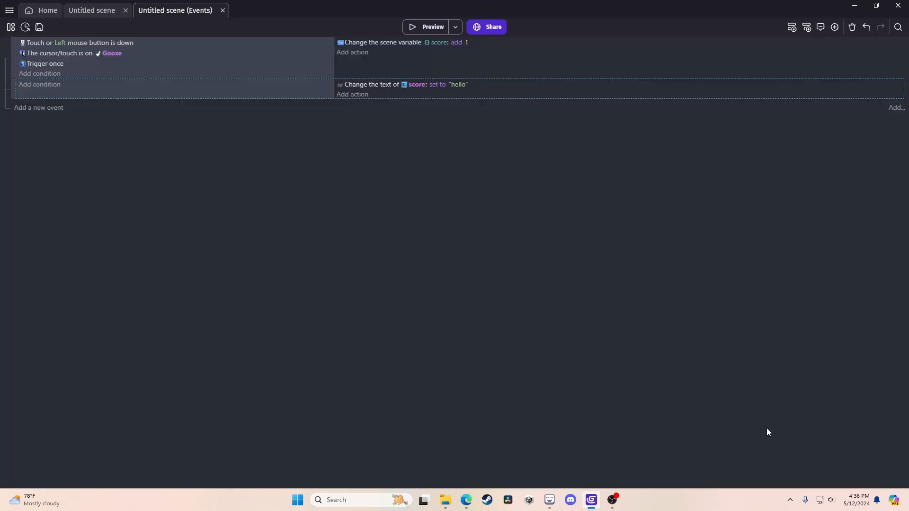
click(92, 13)
click(419, 27)
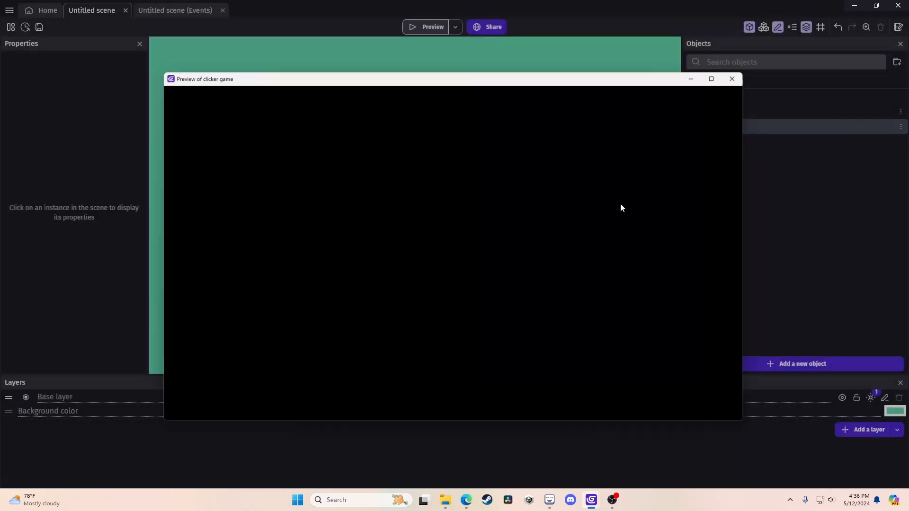
click(746, 71)
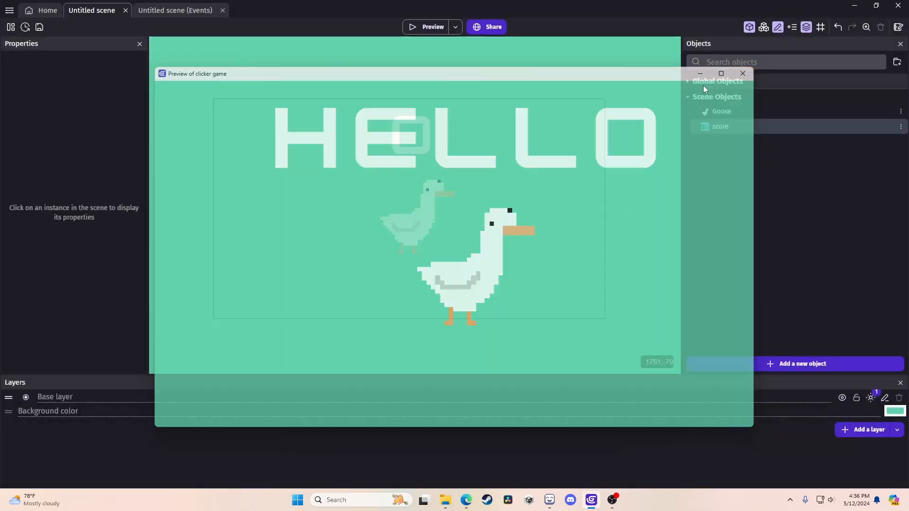
Replace the text action's 'hello' value with ToString(Variable(score)).
click(151, 14)
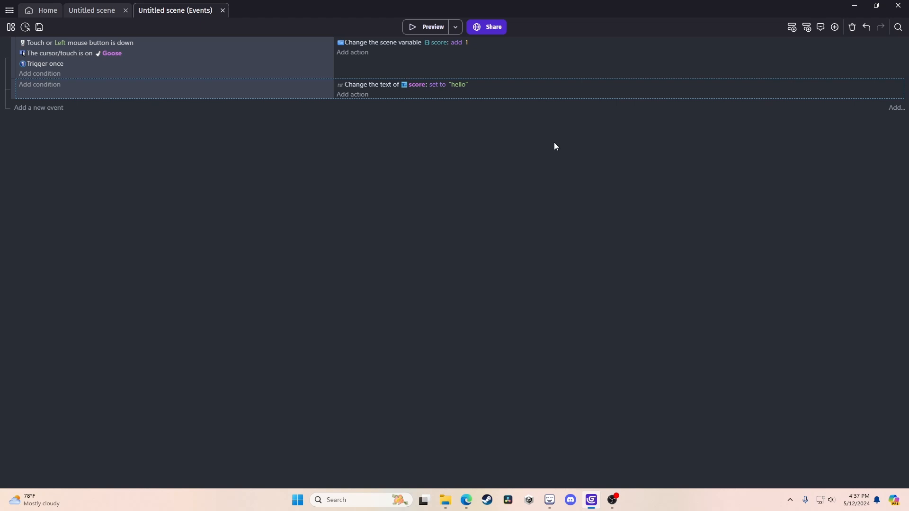
click(461, 84)
key(BackSpace)
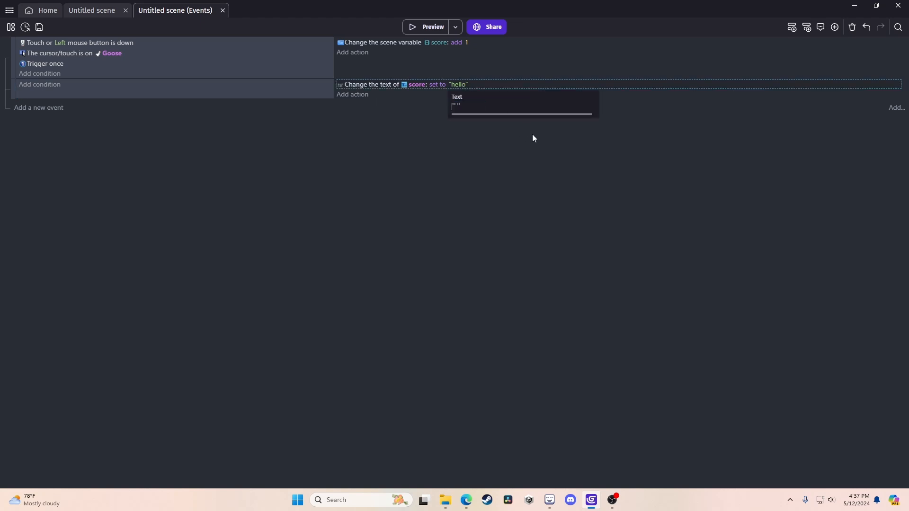
double_click(489, 87)
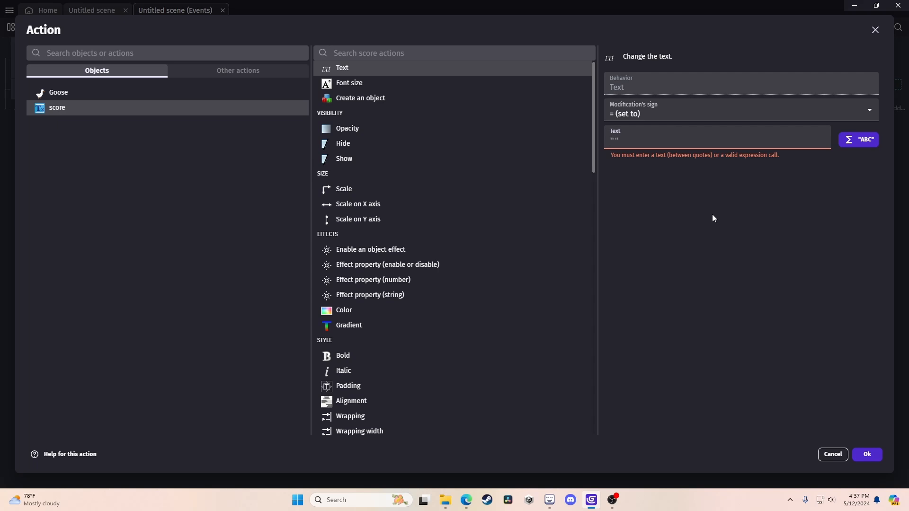
text(Variable)
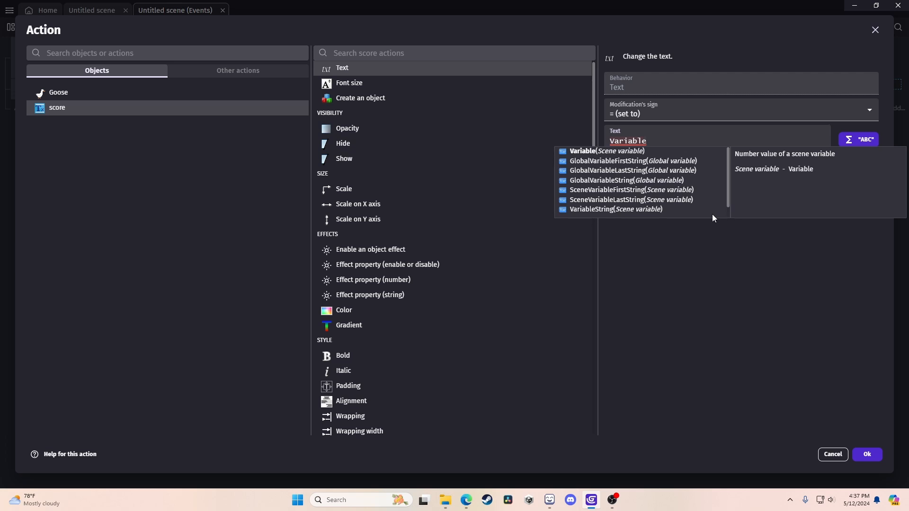
key(Return)
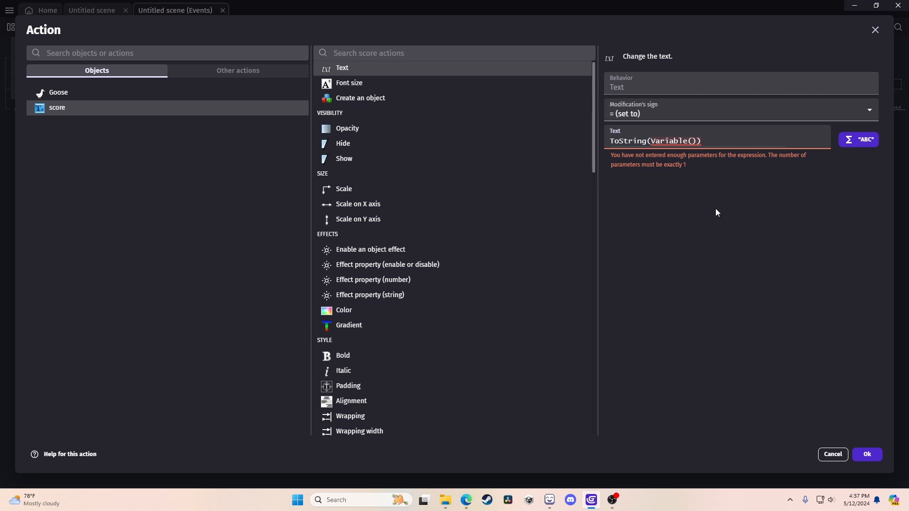
text(score)
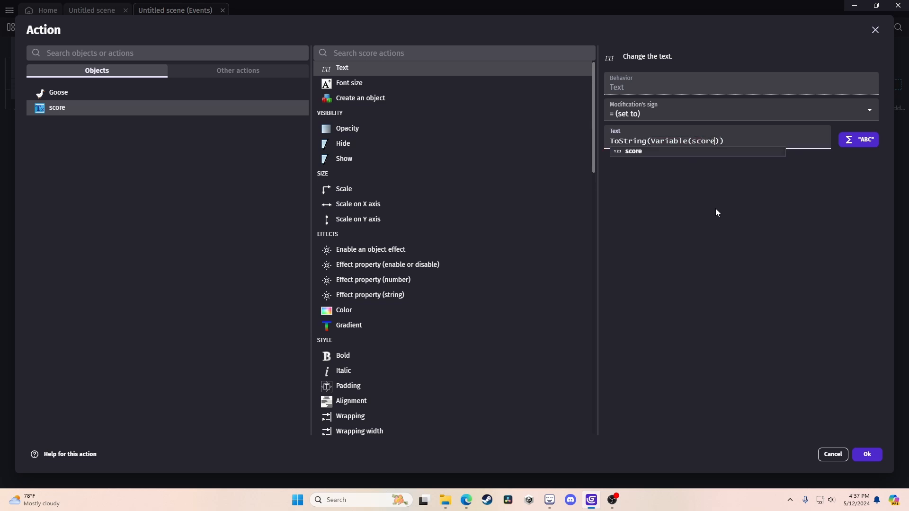
click(814, 386)
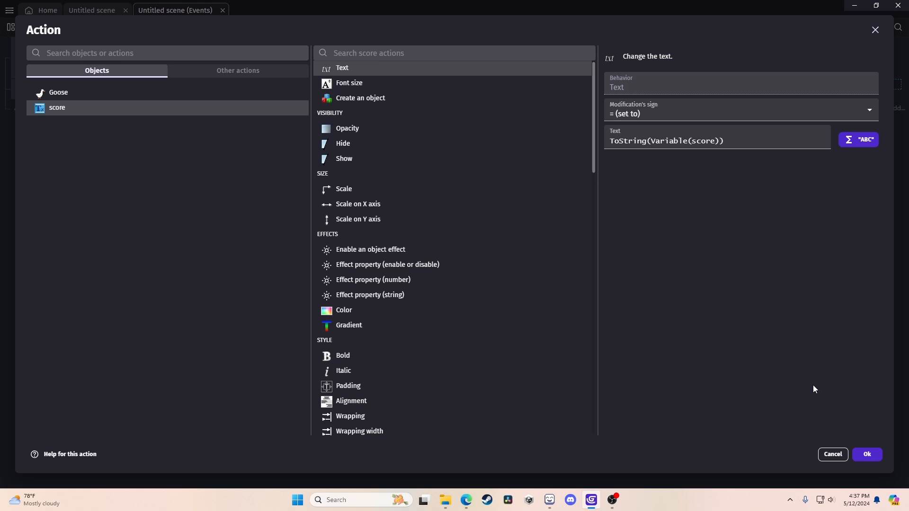
click(868, 455)
Preview the game and click the goose repeatedly until the score reads 48, then close the preview.
click(418, 27)
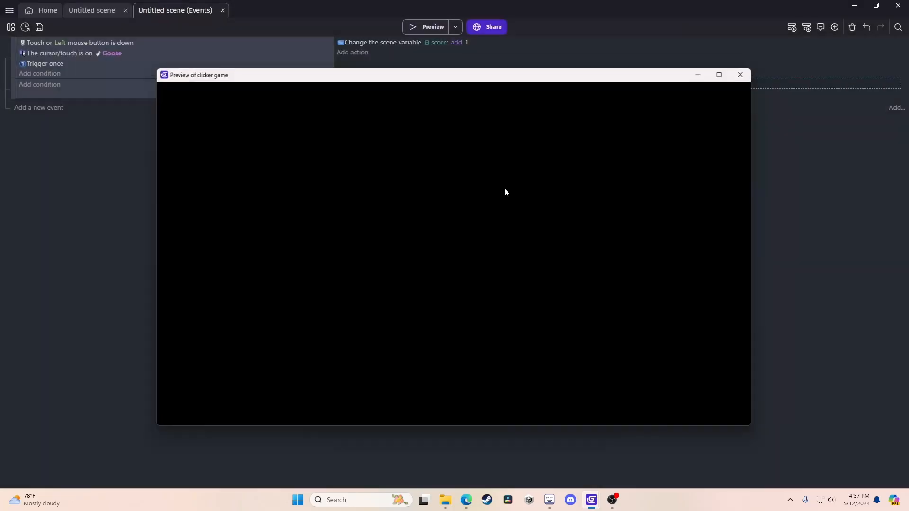
click(467, 280)
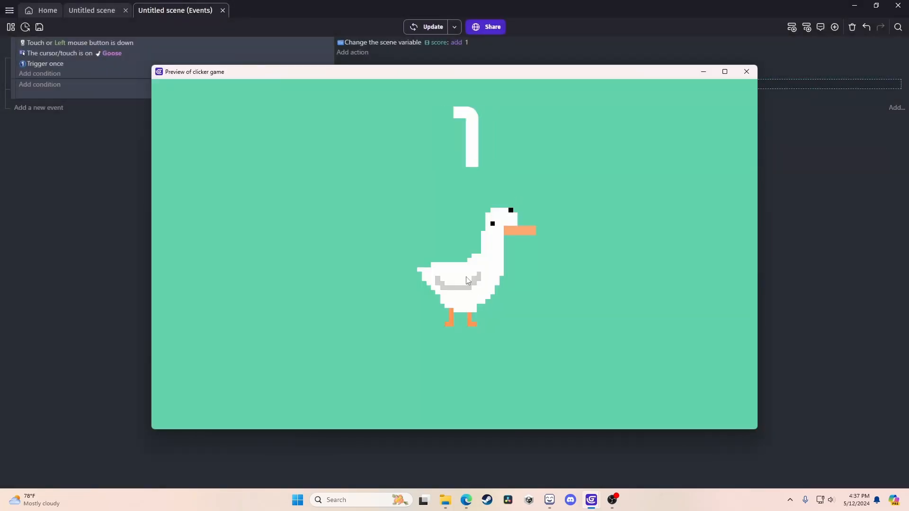
click(467, 280)
click(467, 280)
click(467, 280)
click(467, 280)
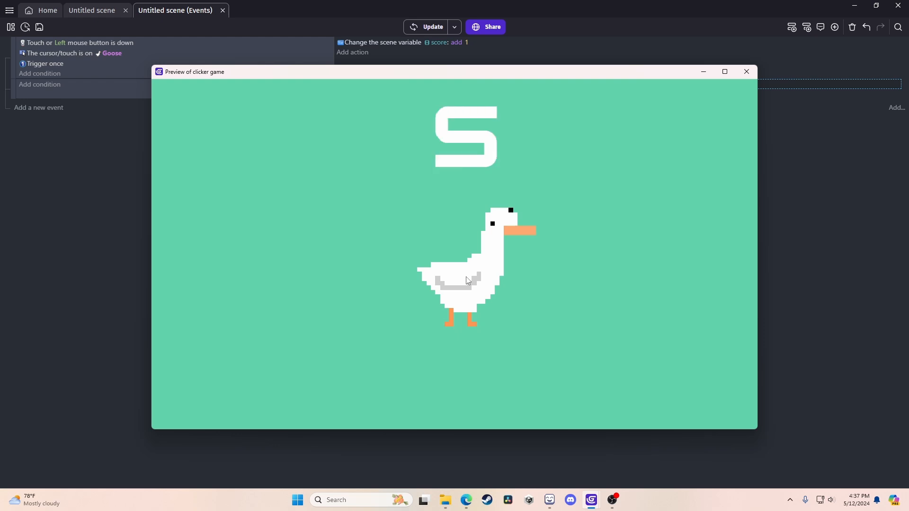
click(467, 280)
click(467, 280)
click(467, 280)
click(467, 280)
click(467, 280)
click(467, 279)
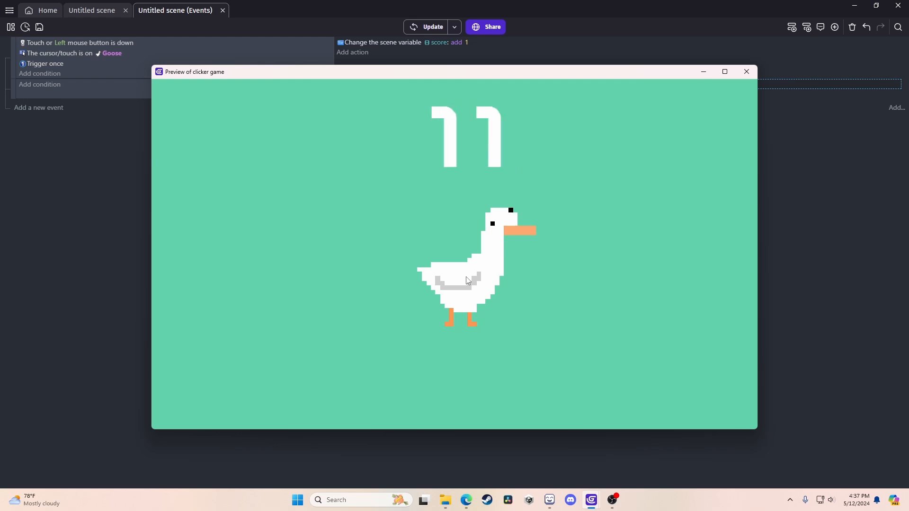
click(467, 280)
click(467, 279)
click(467, 280)
click(467, 280)
double_click(467, 280)
double_click(467, 280)
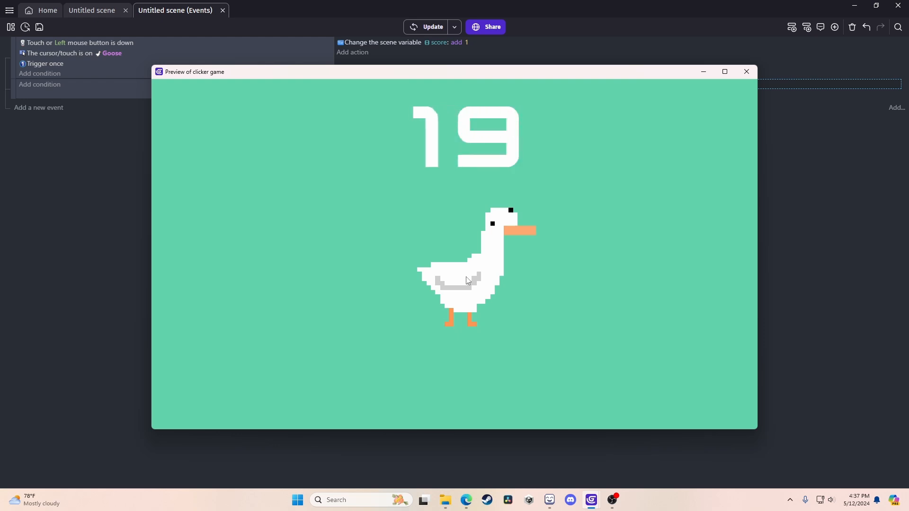
double_click(467, 280)
click(467, 280)
double_click(467, 280)
double_click(467, 280)
double_click(467, 280)
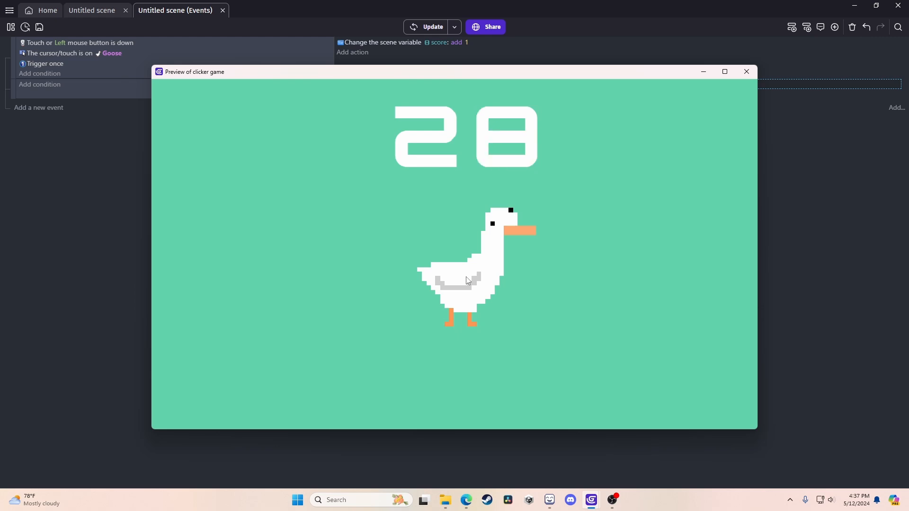
double_click(467, 280)
double_click(467, 280)
double_click(467, 280)
click(467, 280)
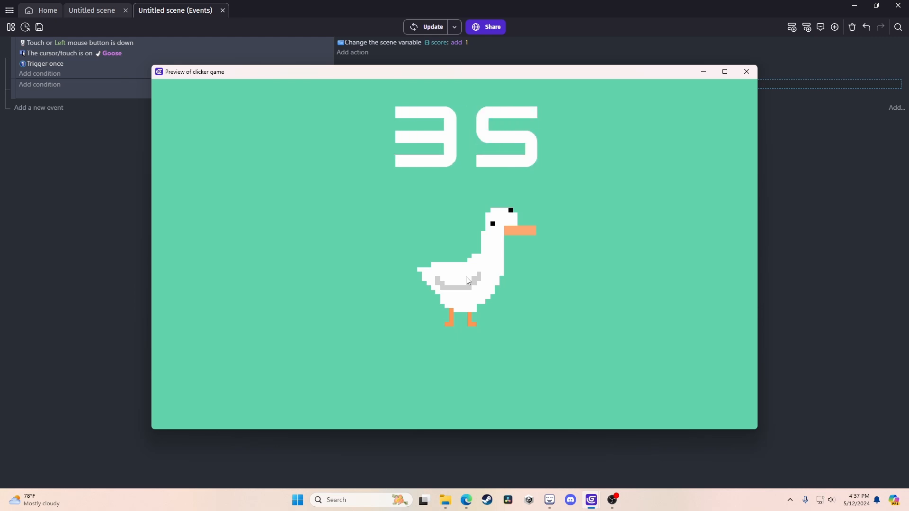
double_click(467, 280)
triple_click(467, 280)
click(467, 279)
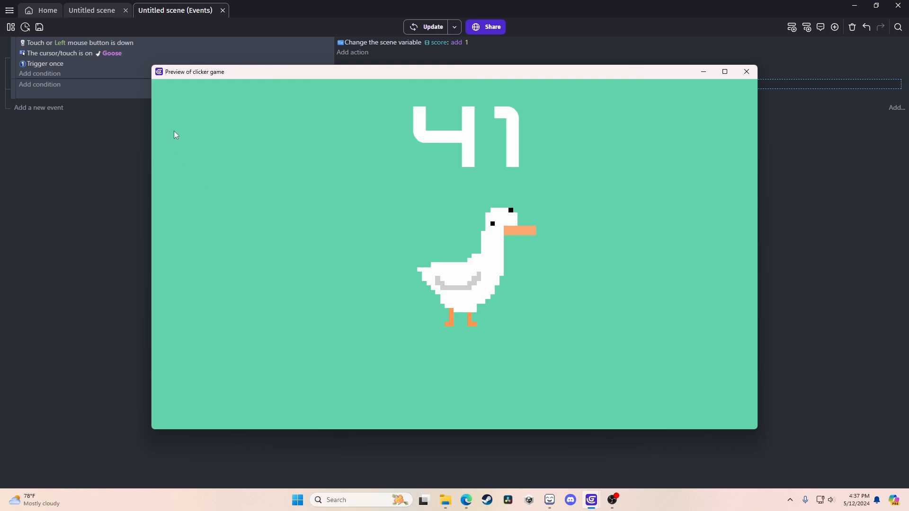
click(469, 286)
double_click(469, 286)
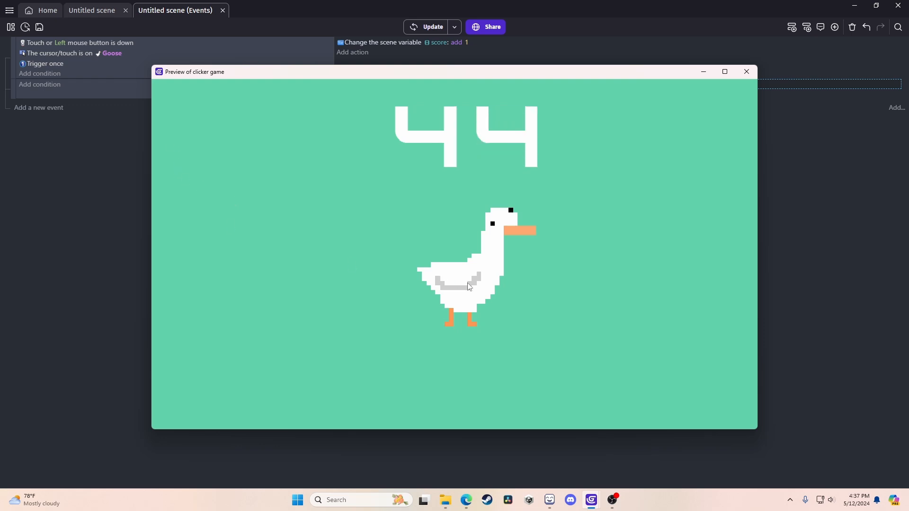
click(469, 286)
click(467, 282)
double_click(467, 281)
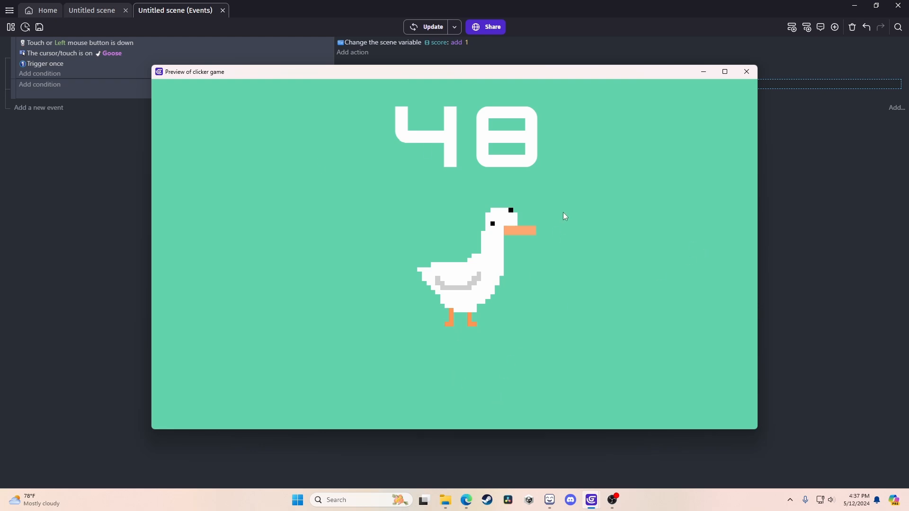
click(742, 78)
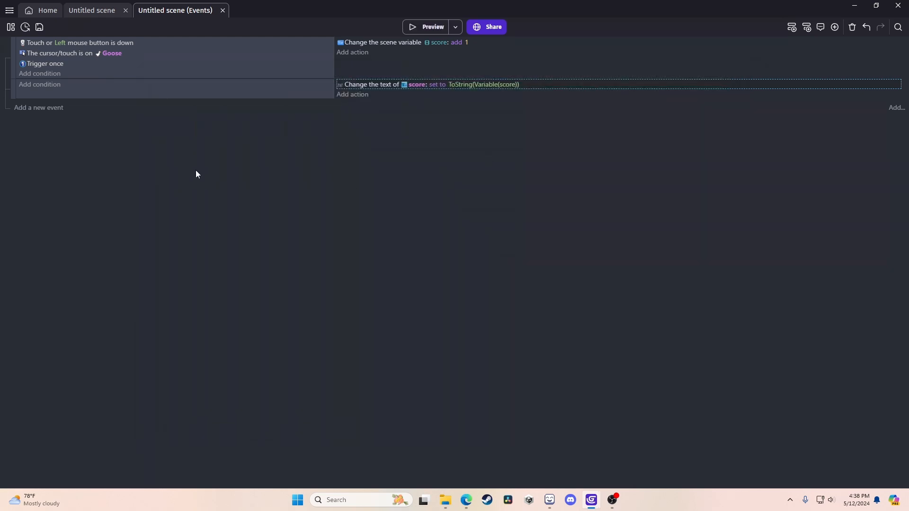
click(78, 10)
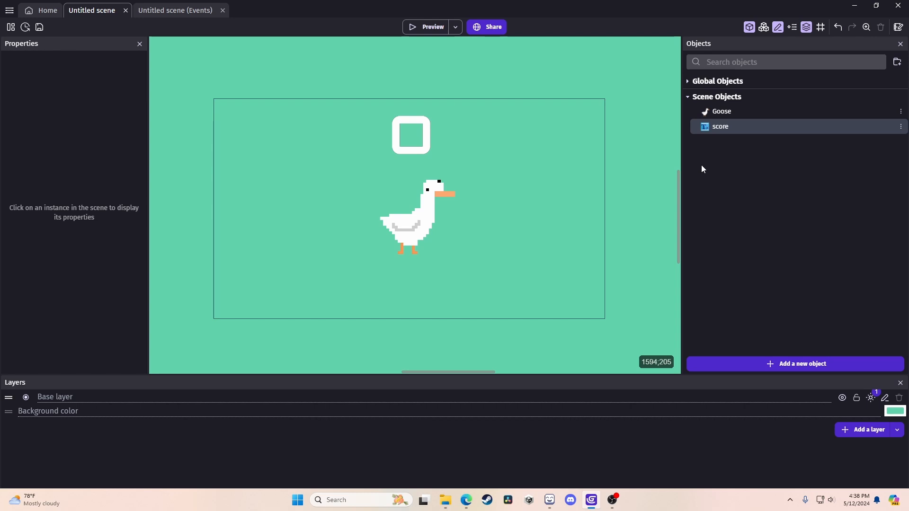
click(181, 11)
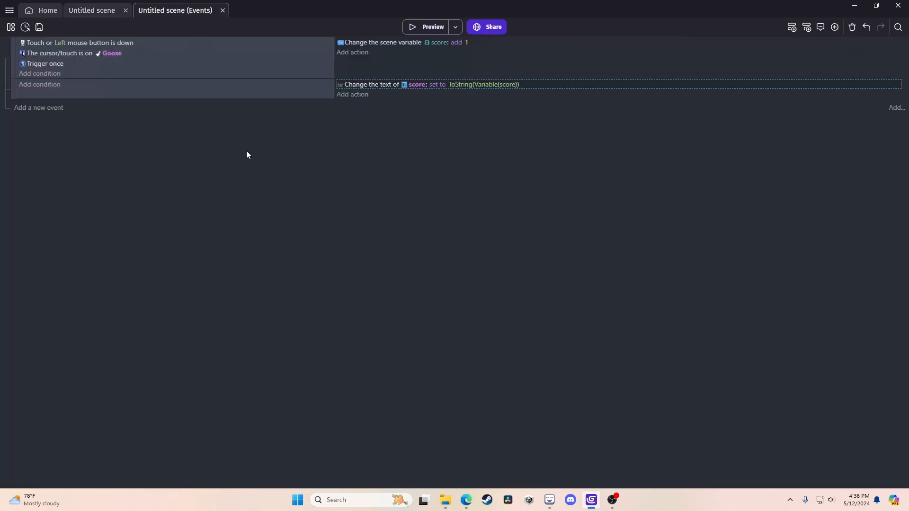
Add a Play a sound action to the goose-click event.
click(353, 53)
click(220, 70)
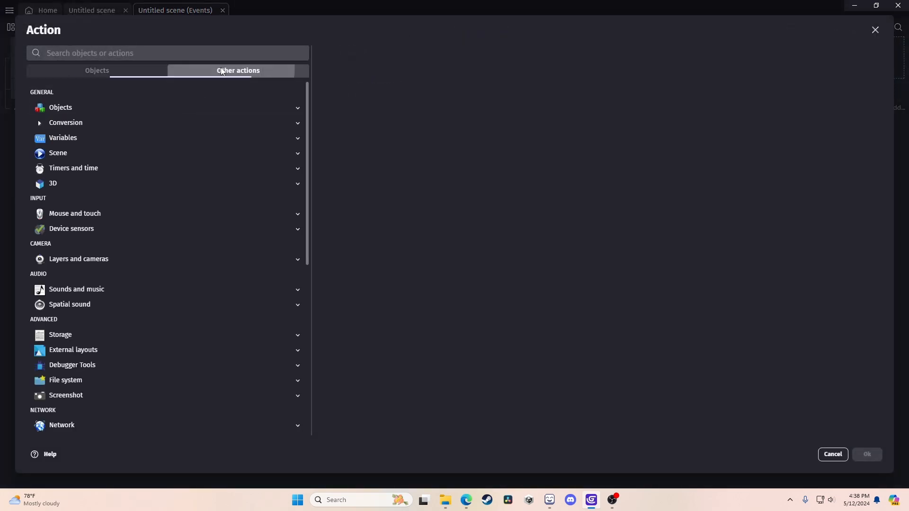
click(130, 289)
scroll(136, 272, down, 2)
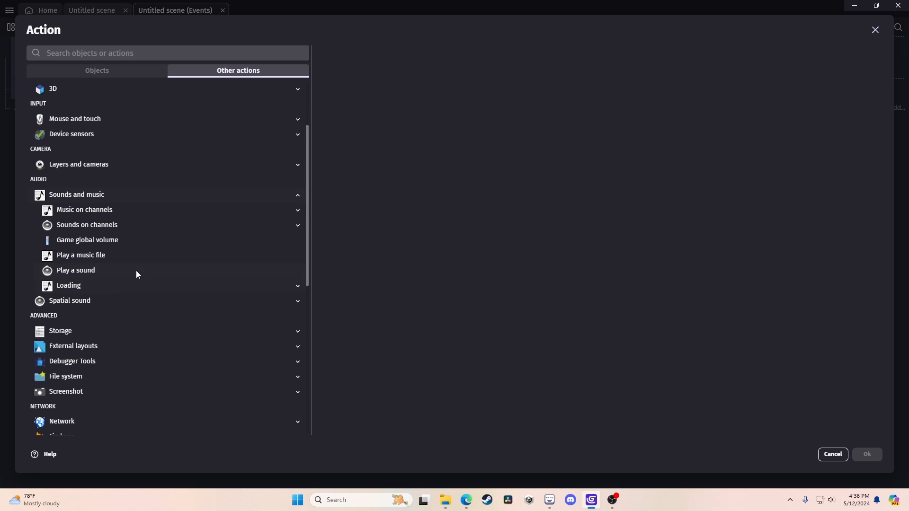
click(112, 270)
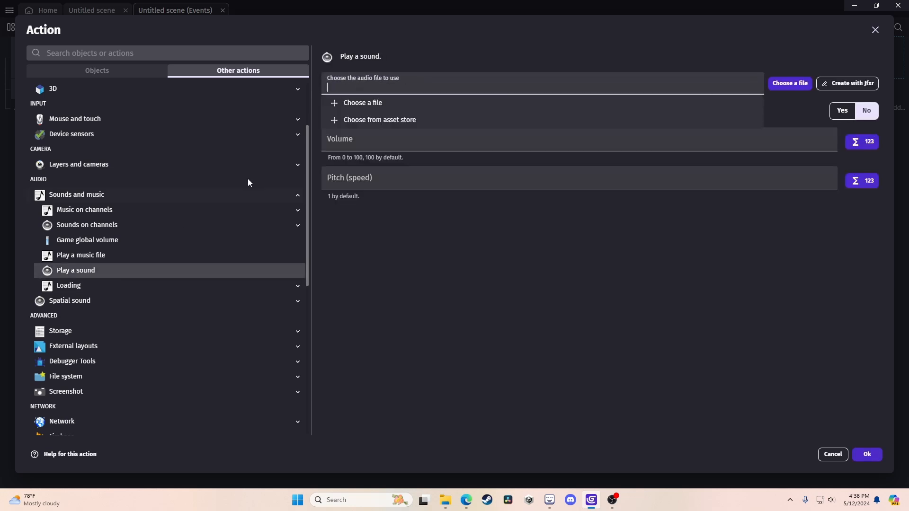
Pick the audio file from the asset store, searching its sounds for 'get'.
click(391, 121)
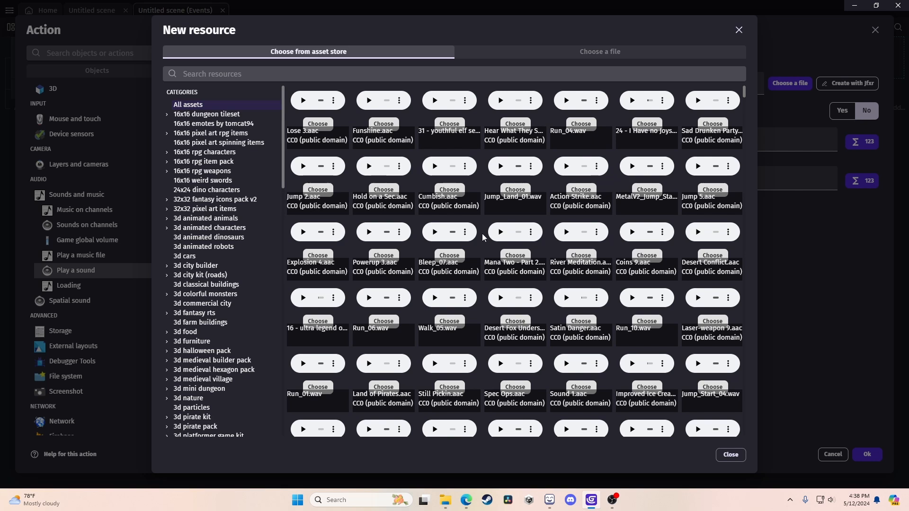
scroll(483, 230, down, 6)
scroll(484, 230, up, 6)
click(304, 74)
text(get)
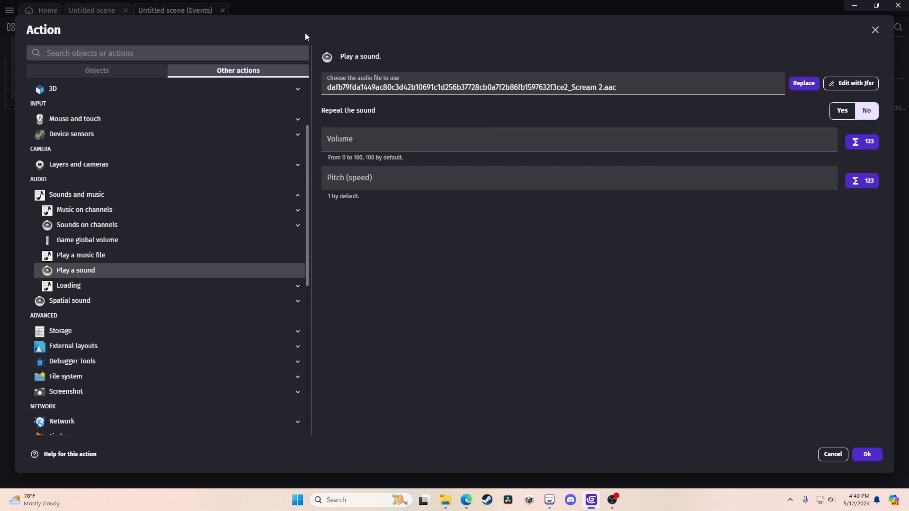
Leave the volume empty and confirm the Play a sound action using Scream 2.aac.
click(371, 147)
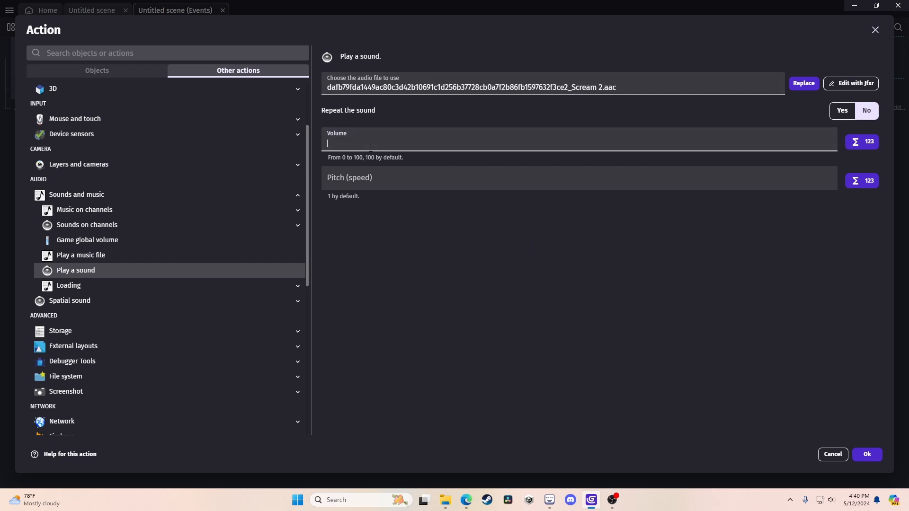
click(381, 127)
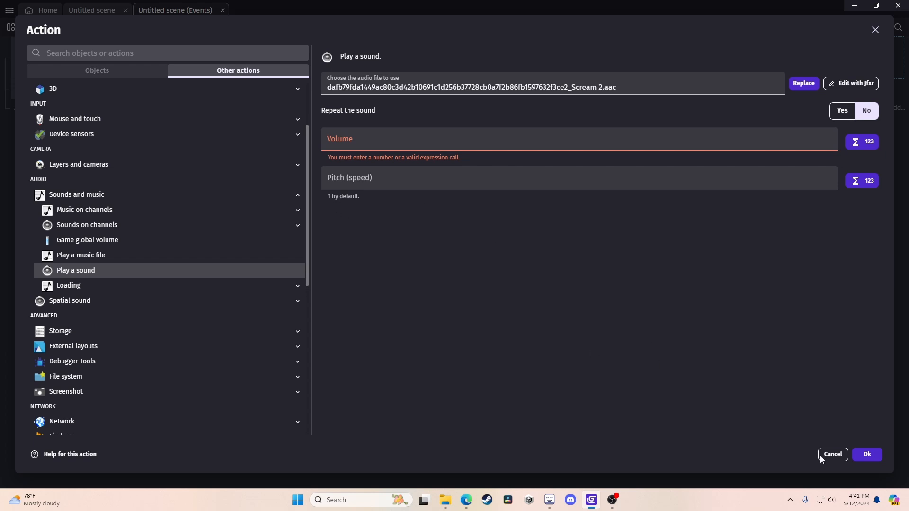
click(867, 454)
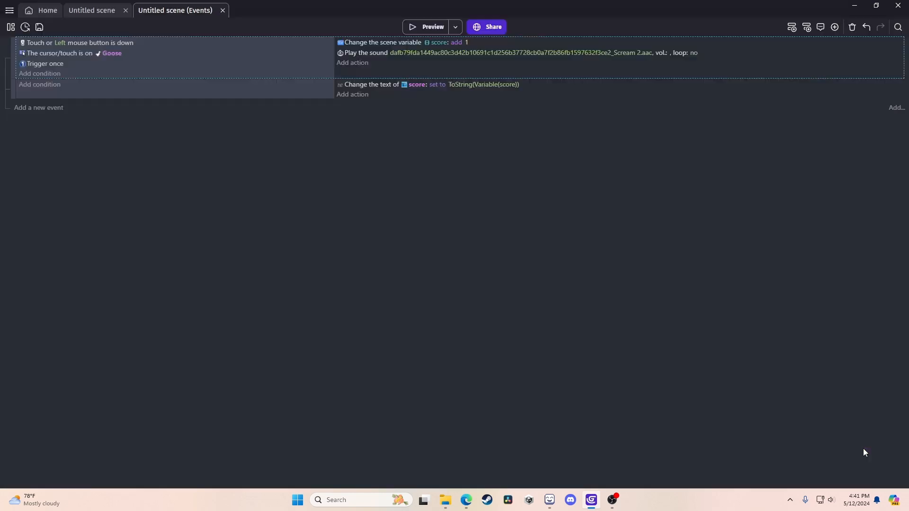
click(416, 30)
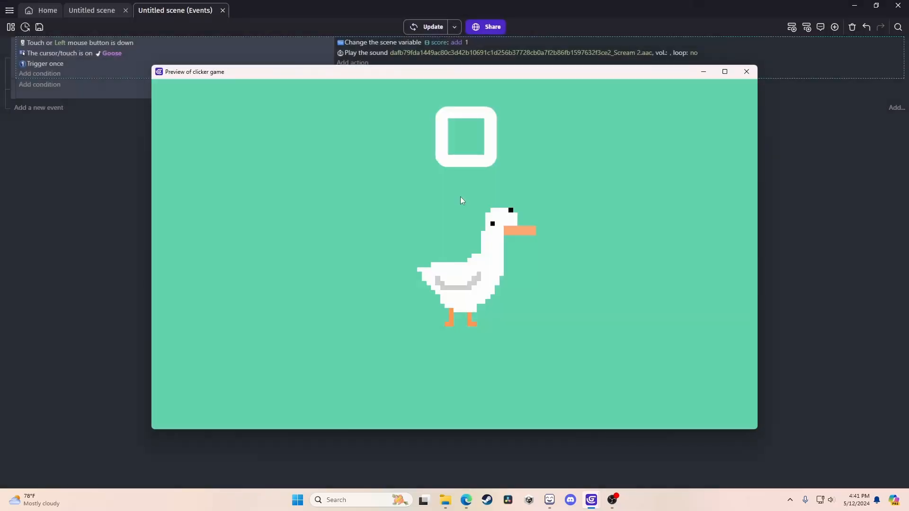
click(459, 279)
click(458, 279)
click(459, 278)
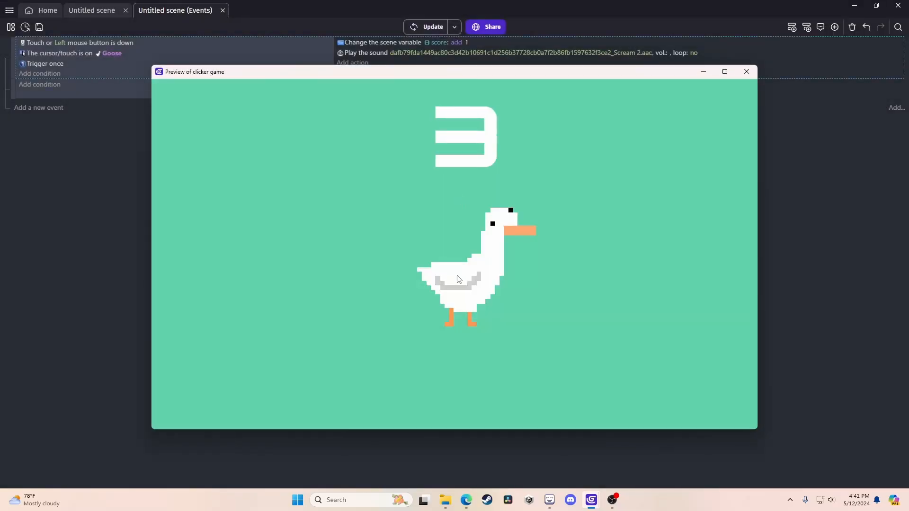
double_click(459, 279)
click(459, 279)
double_click(459, 279)
triple_click(459, 279)
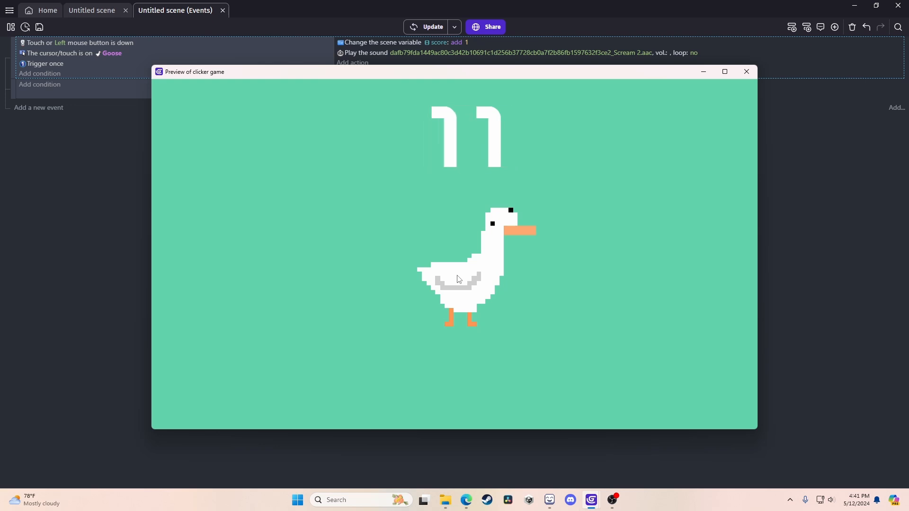
double_click(459, 279)
double_click(459, 279)
triple_click(459, 279)
click(459, 279)
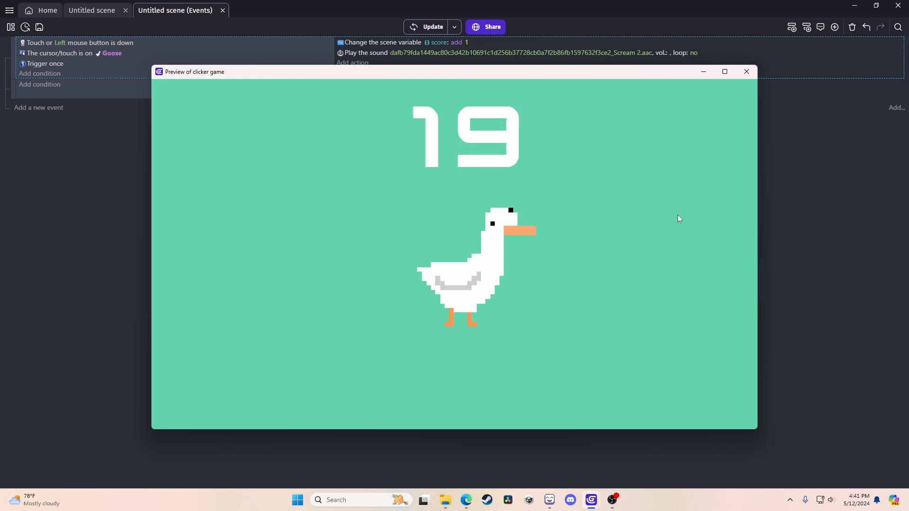
click(749, 73)
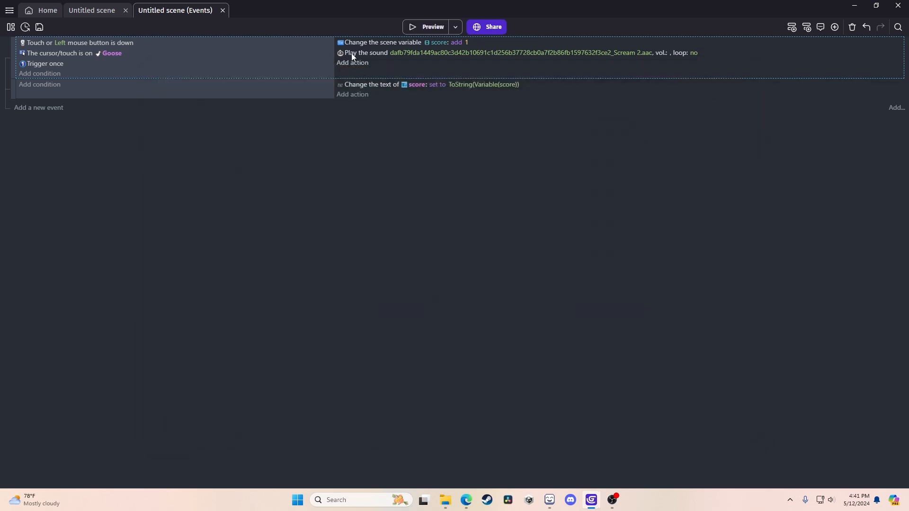
Set the Play the sound action's pitch to RandomFloatInRange(0.9, 1.2).
double_click(359, 54)
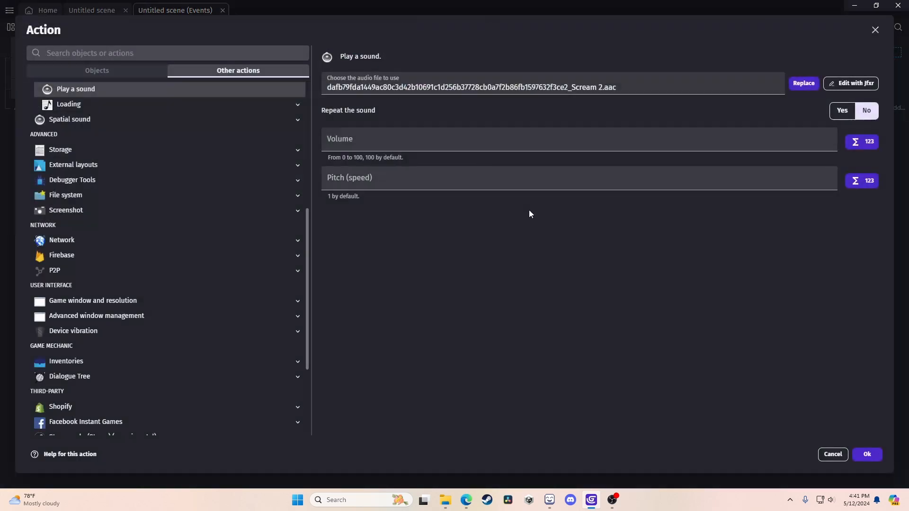
click(355, 181)
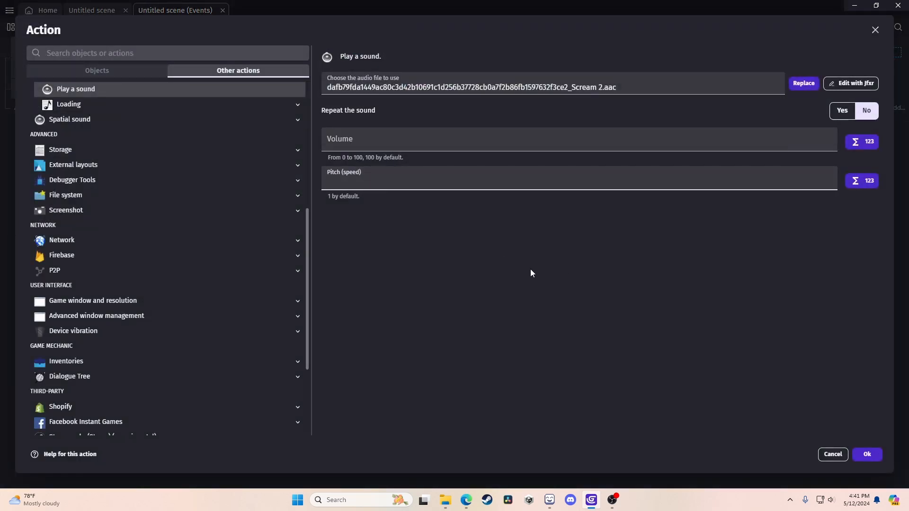
text(random)
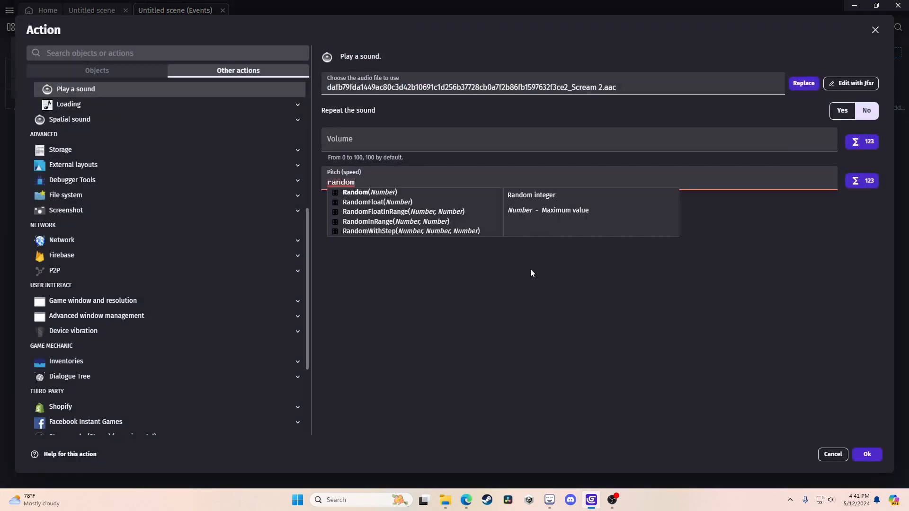
click(427, 213)
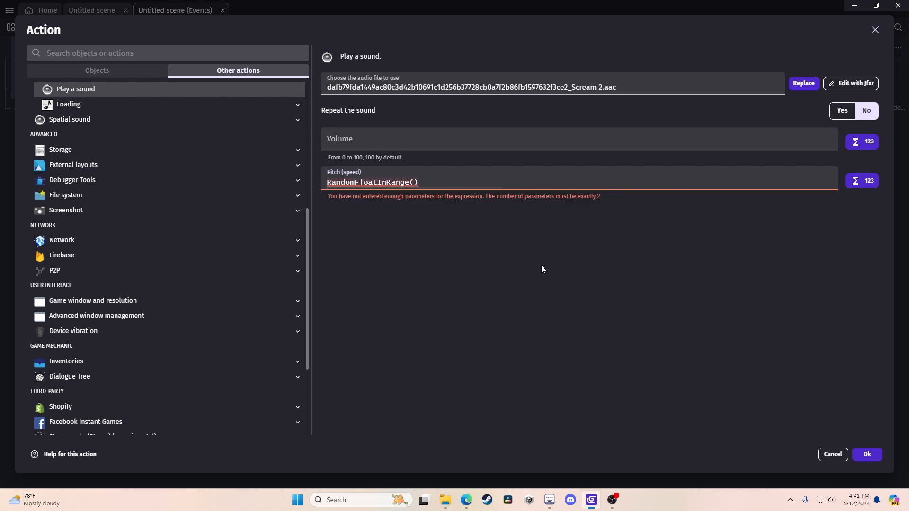
text(0.9,)
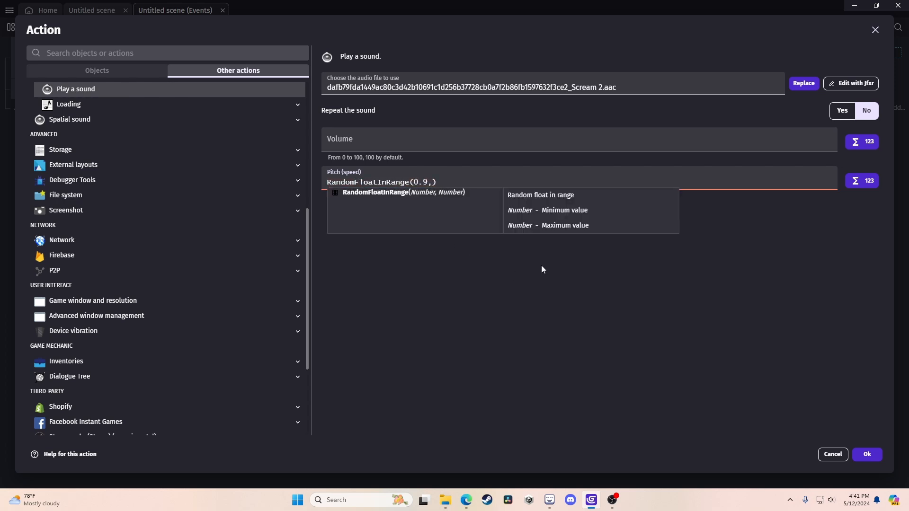
text( 1.2)
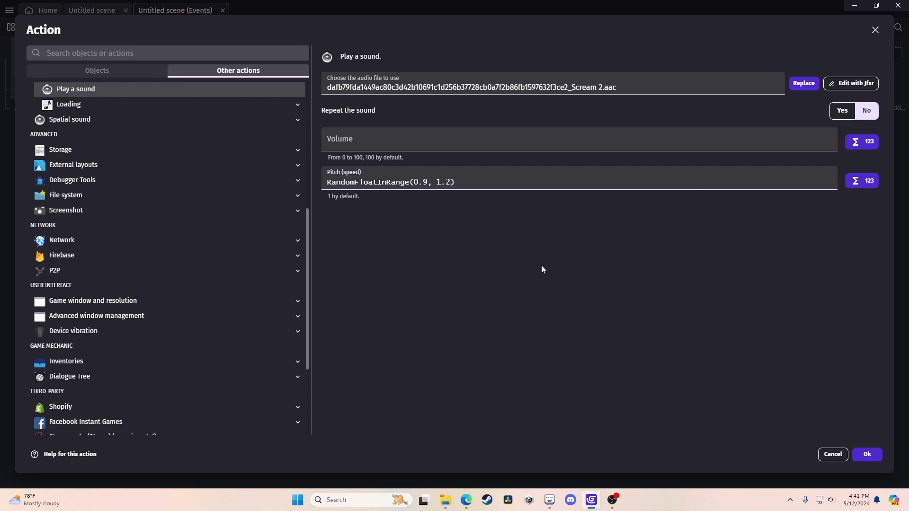
click(542, 270)
Confirm the pitch change, then preview the game and click the goose repeatedly to raise the score.
click(868, 456)
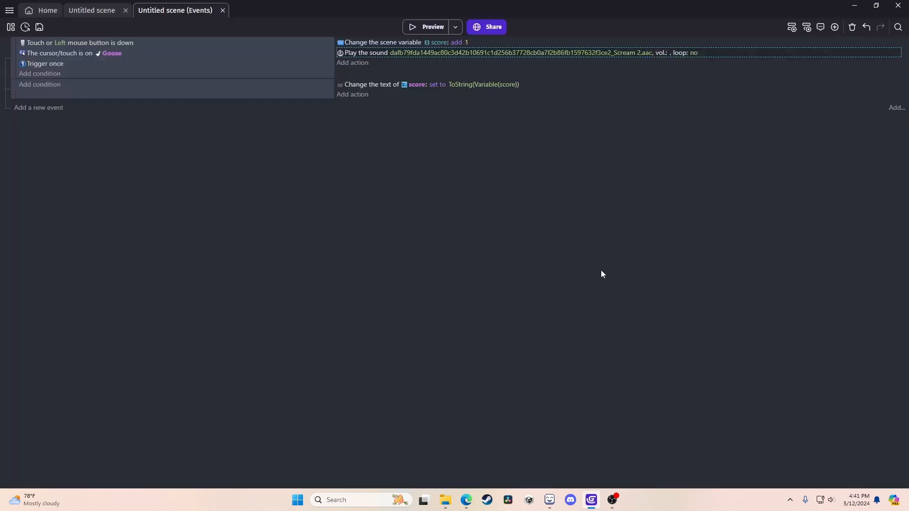
click(433, 28)
click(471, 274)
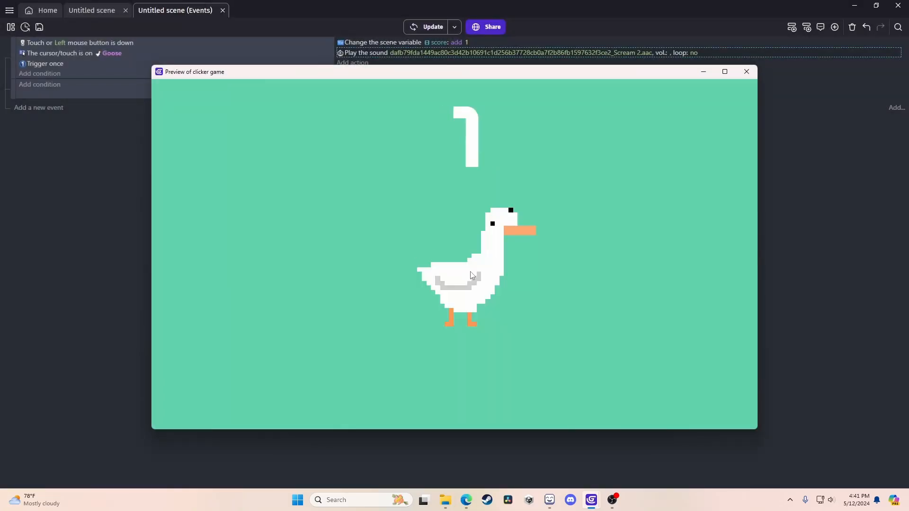
click(472, 276)
click(472, 276)
click(472, 275)
click(472, 275)
click(472, 275)
click(472, 275)
click(472, 275)
click(472, 275)
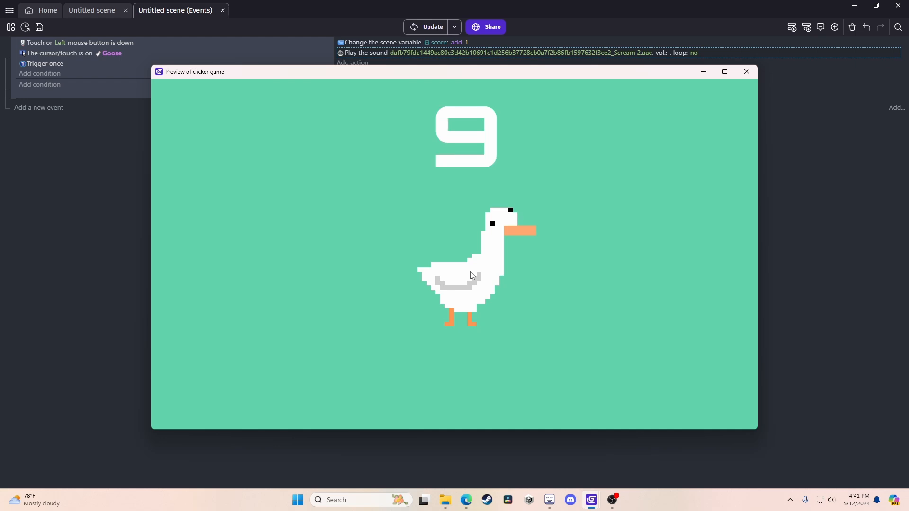
click(473, 275)
click(472, 275)
click(472, 275)
click(472, 275)
click(472, 275)
click(472, 275)
click(472, 275)
click(472, 275)
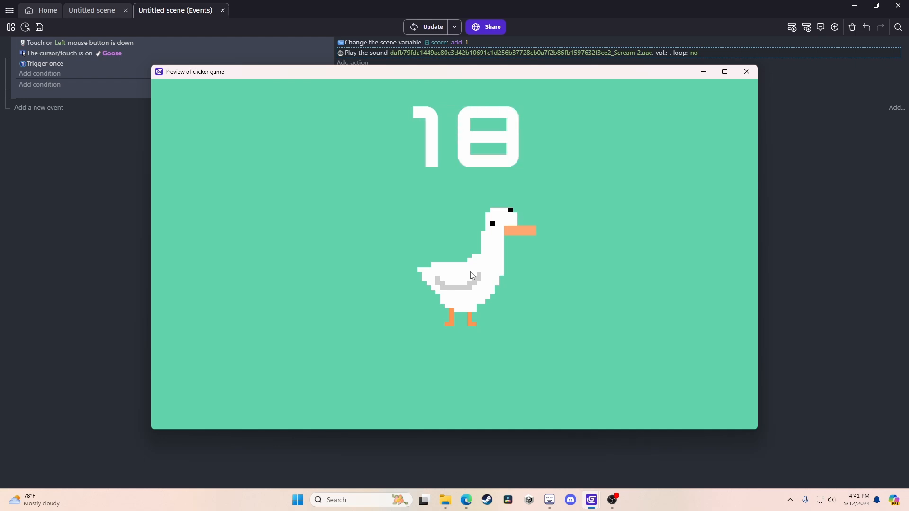
click(472, 276)
click(472, 275)
click(472, 275)
click(472, 275)
click(472, 275)
click(472, 275)
click(472, 275)
click(473, 275)
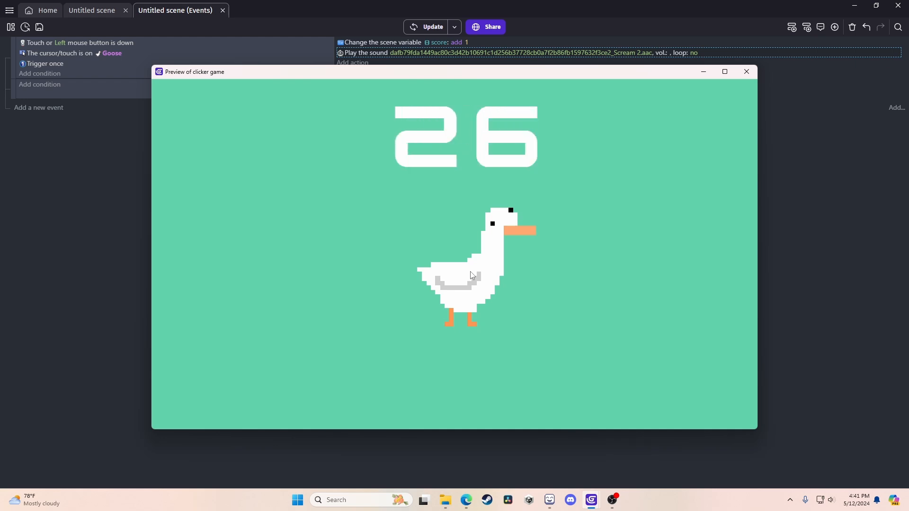
click(472, 275)
click(472, 275)
click(472, 275)
click(473, 275)
click(472, 275)
click(472, 275)
click(473, 275)
click(472, 276)
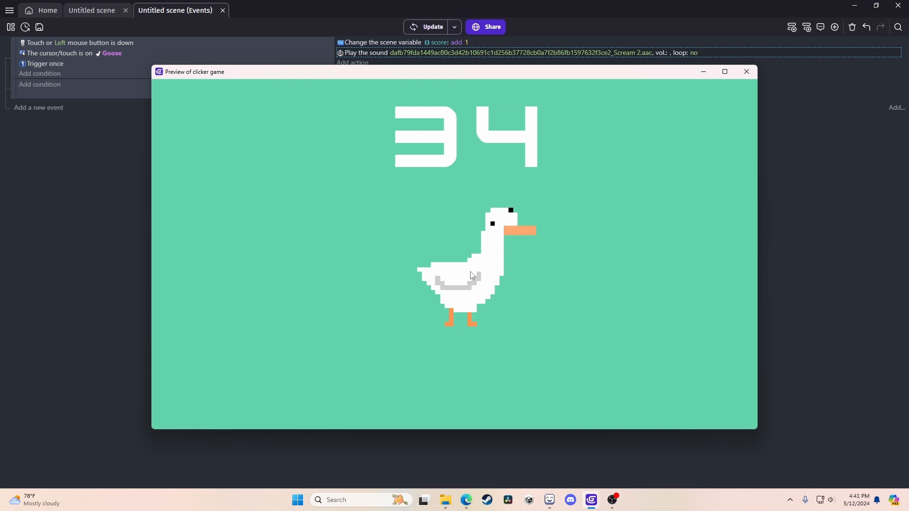
click(472, 275)
click(472, 276)
click(472, 275)
click(472, 276)
click(472, 275)
click(472, 276)
click(472, 275)
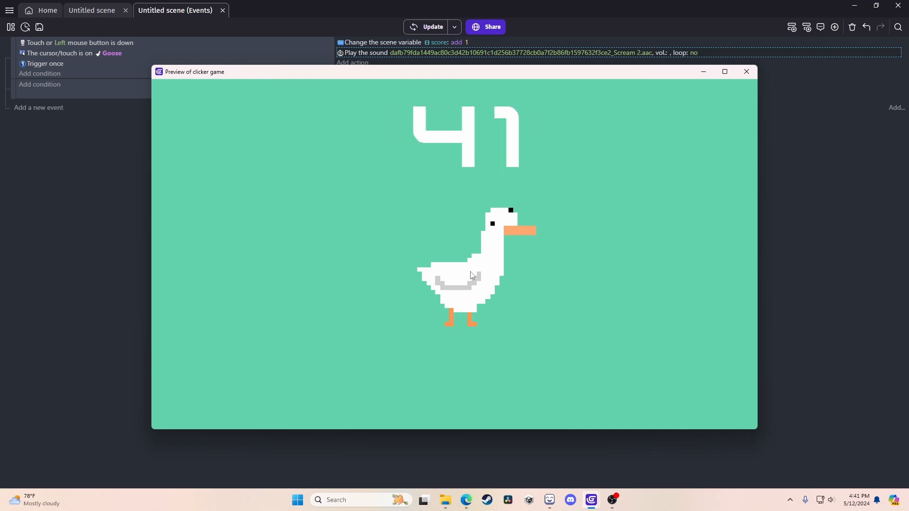
click(472, 275)
click(472, 275)
click(472, 275)
click(472, 276)
click(472, 275)
click(472, 275)
click(472, 276)
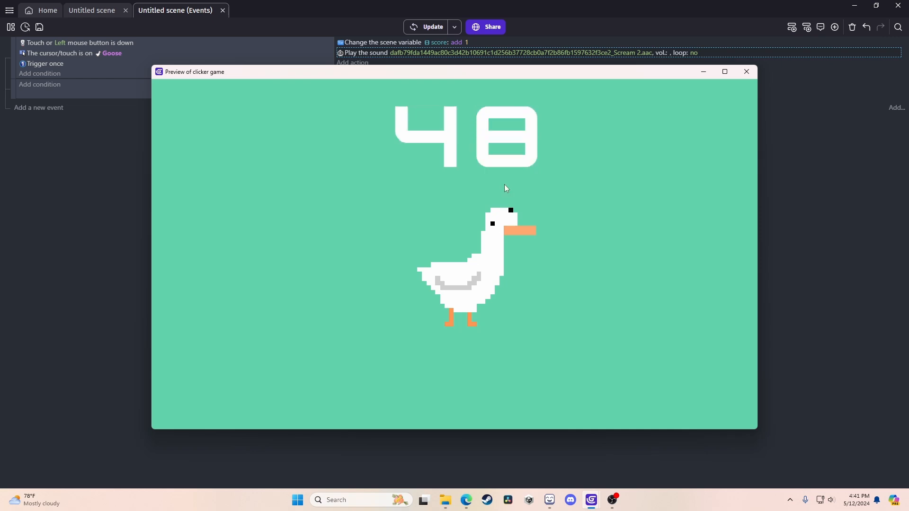
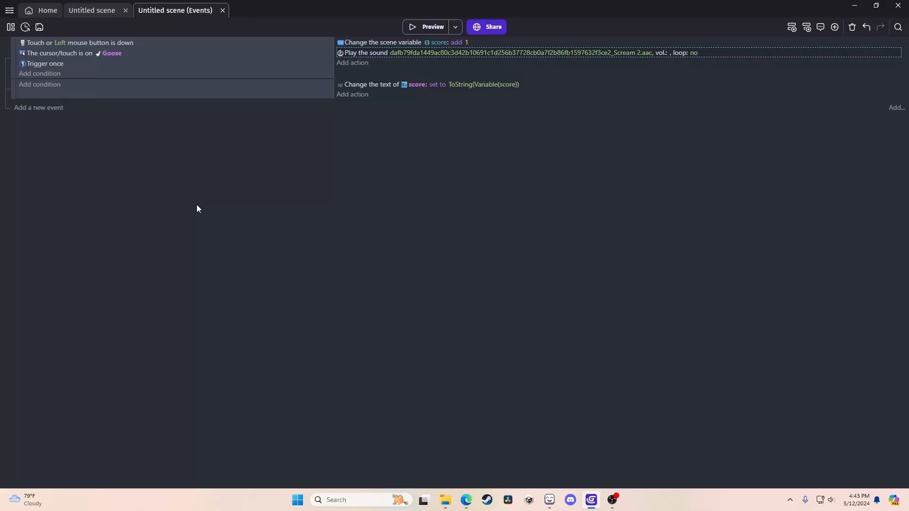
From the goose scene, add a new Text object named upgradeText.
click(86, 13)
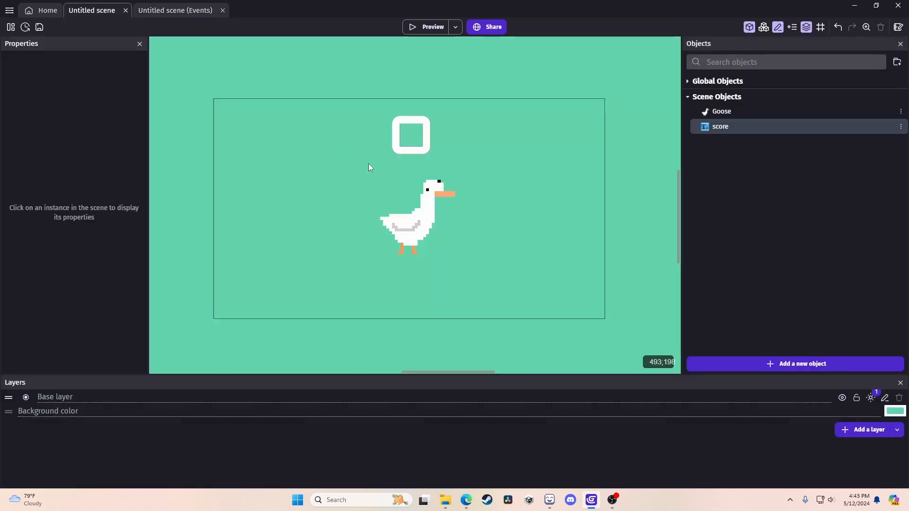
click(751, 364)
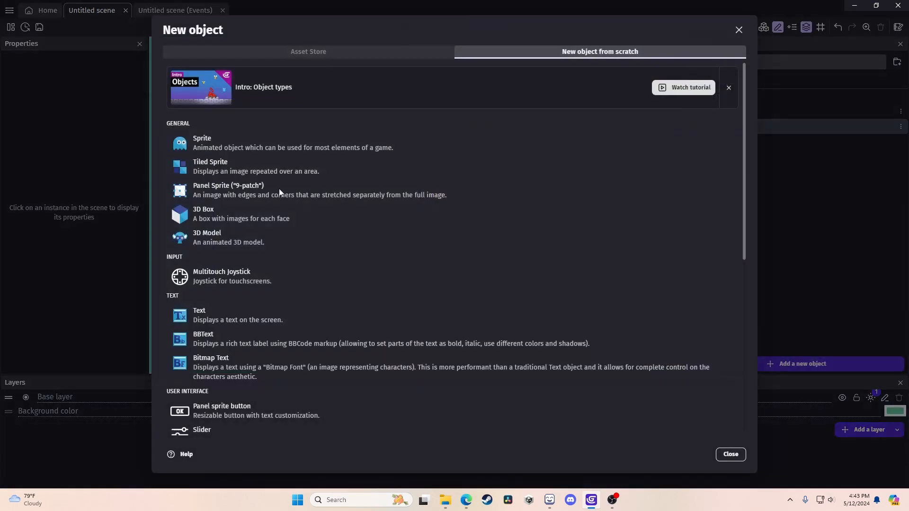
click(253, 315)
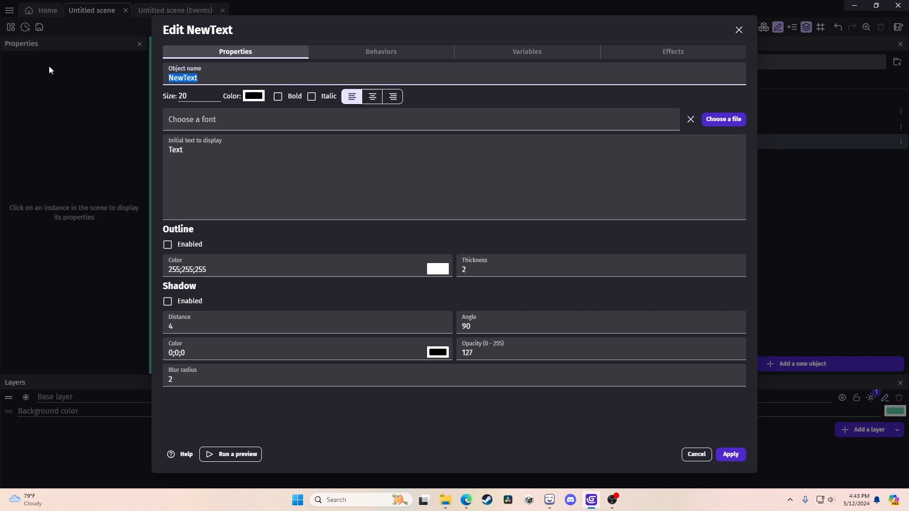
text(upgradeText)
Give upgradeText white colour, the Kenney Future font and size 40.
click(256, 98)
drag(275, 124, 118, 2)
click(182, 93)
click(191, 124)
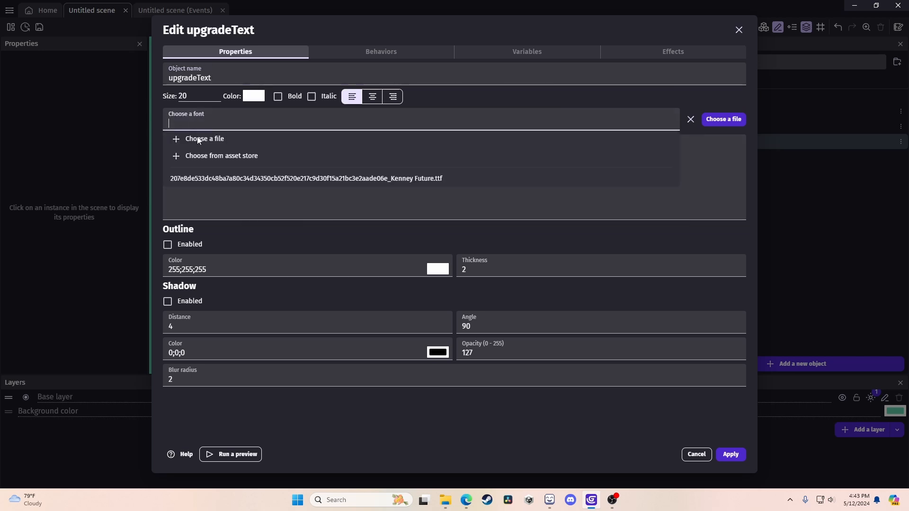
click(203, 175)
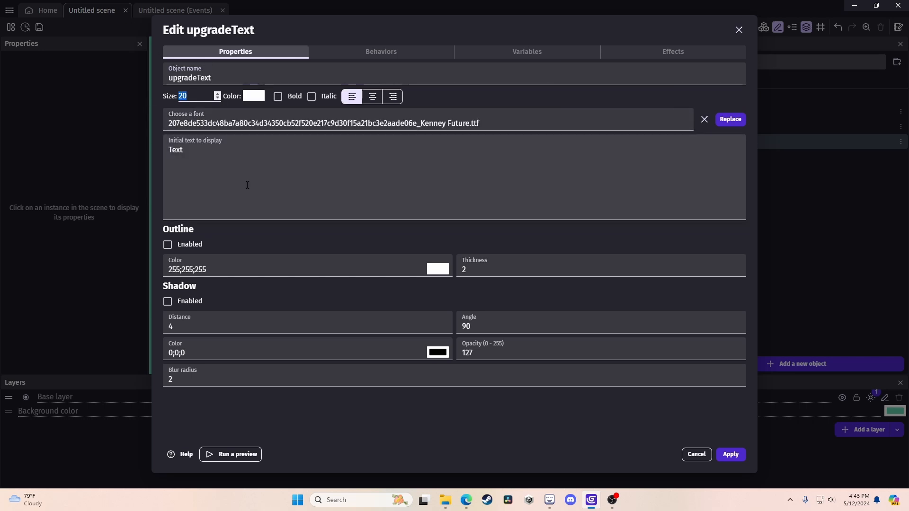
text(40)
Replace the default text with 'Click for 1 more automated point per second'.
click(227, 165)
key(ctrl+a)
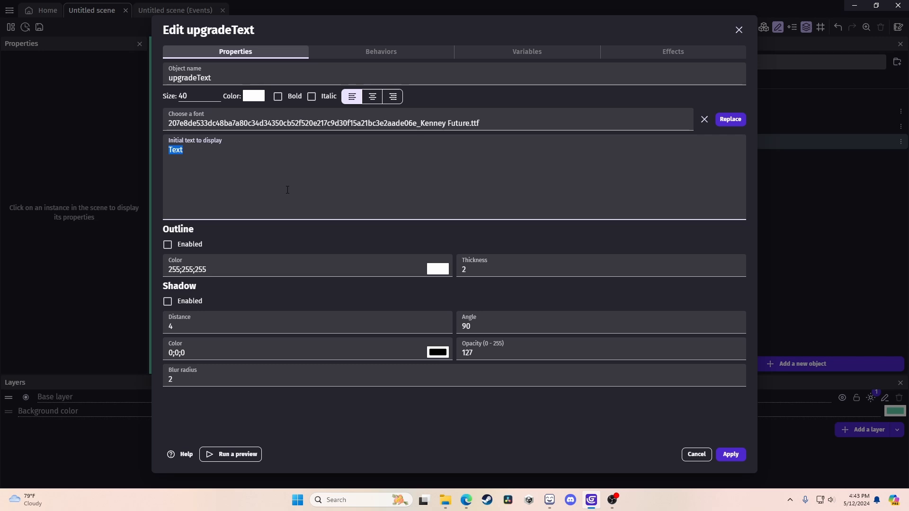
text(Pr)
key(BackSpace)
key(BackSpace)
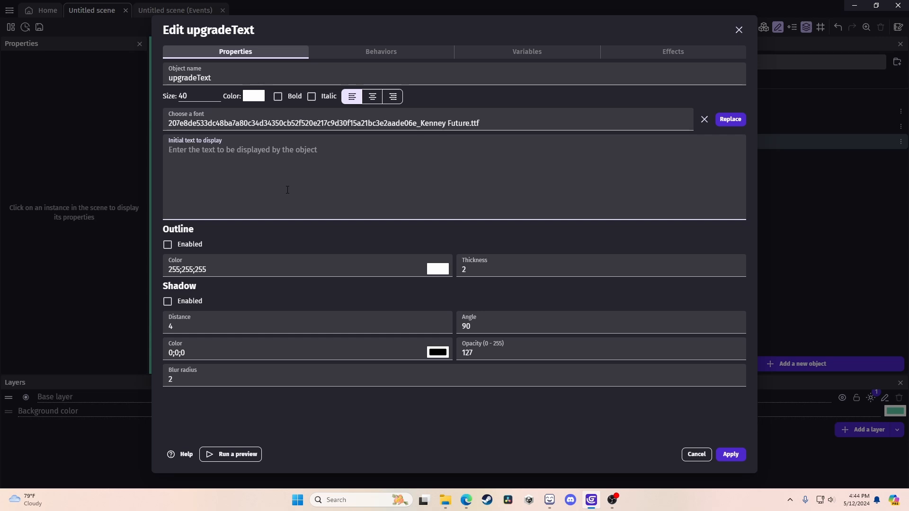
text(Click for )
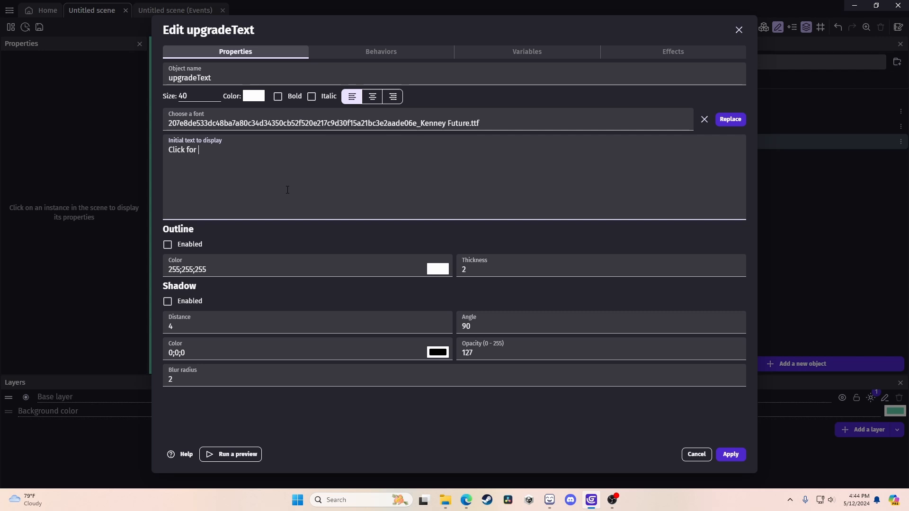
text(1 more automated point per)
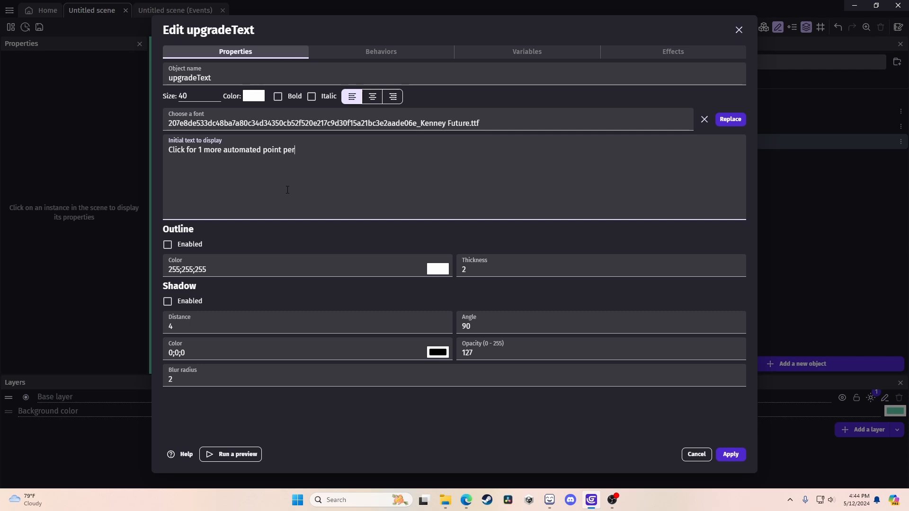
text( second)
Apply upgradeText, place it on the scene and resize its box so the text wraps.
click(731, 454)
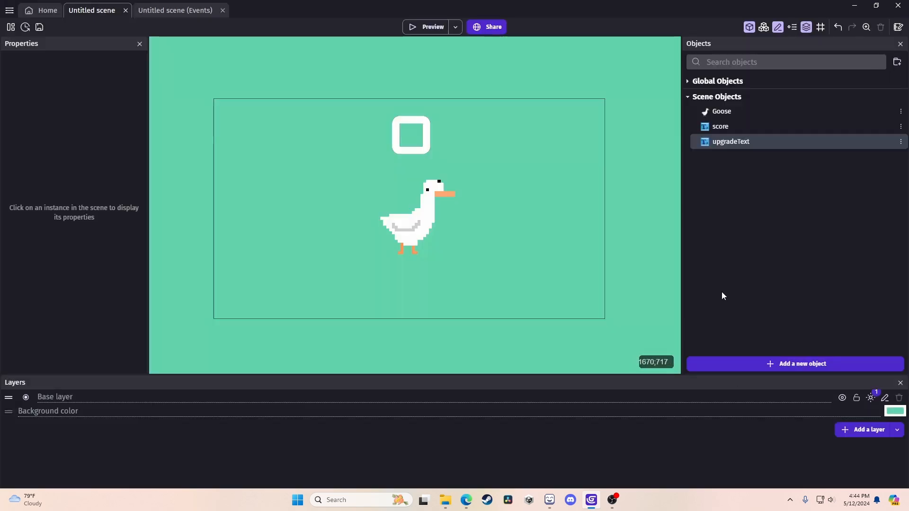
drag(724, 142, 231, 158)
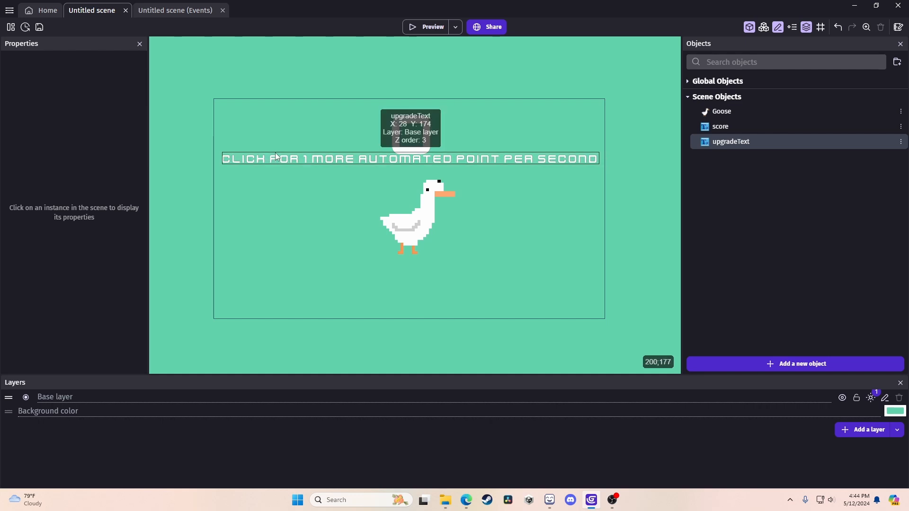
click(505, 163)
drag(603, 158, 346, 160)
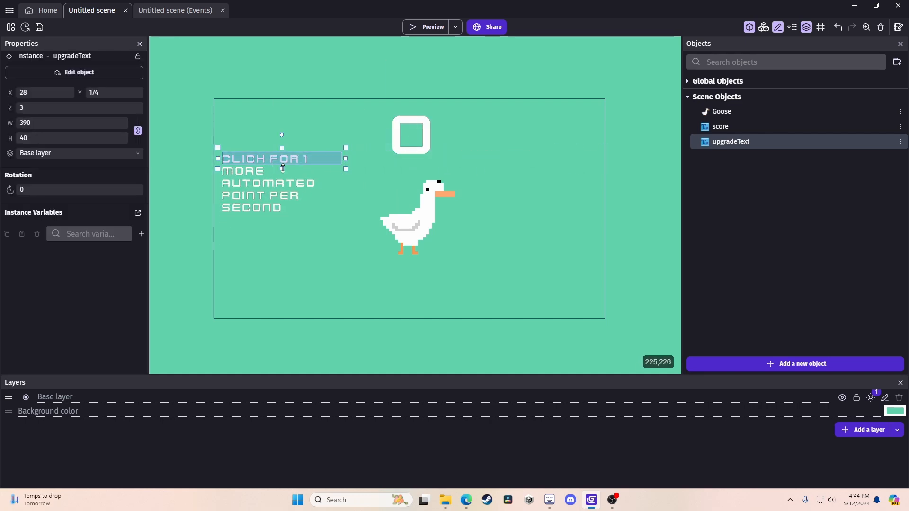
drag(282, 168, 277, 220)
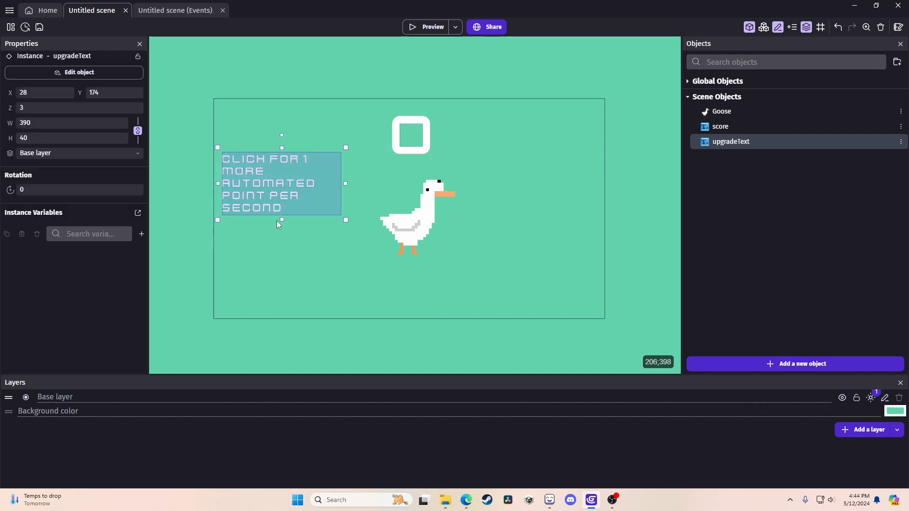
Reduce the upgradeText font size to 30 and move it to the scene's top-left.
double_click(718, 143)
double_click(185, 96)
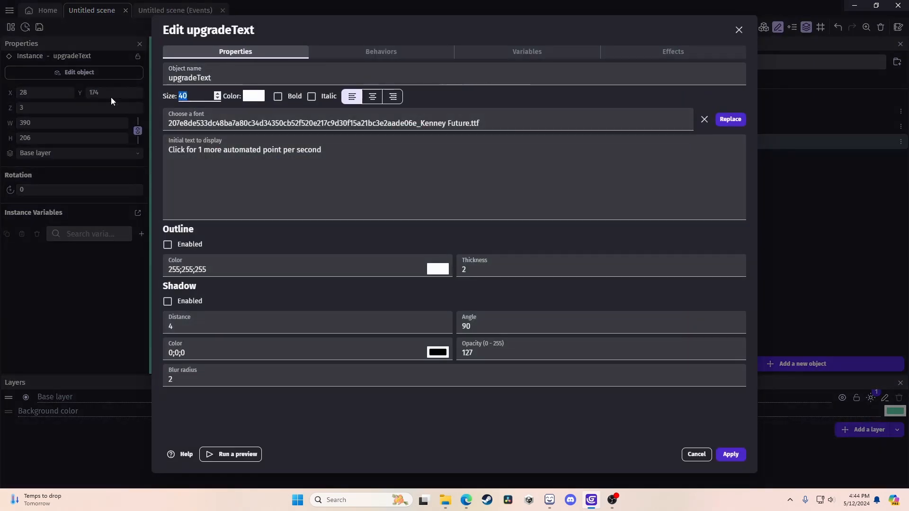
text(30)
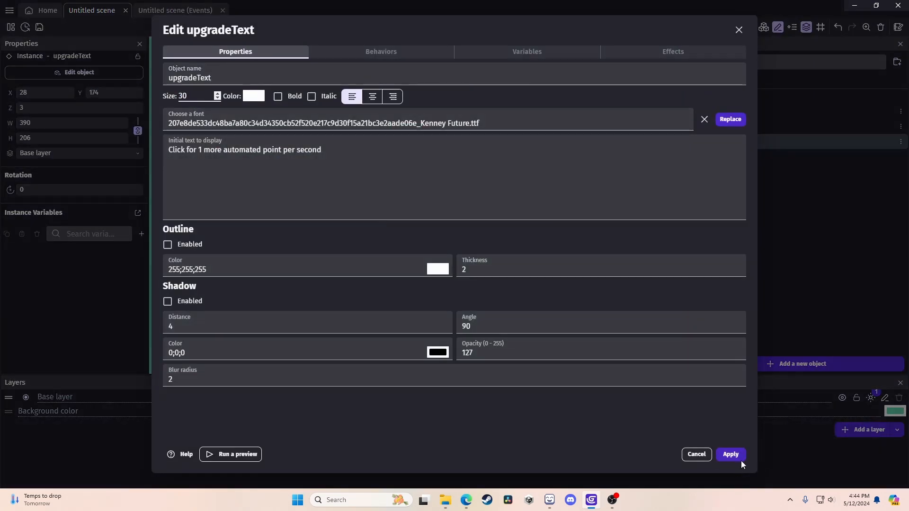
click(731, 454)
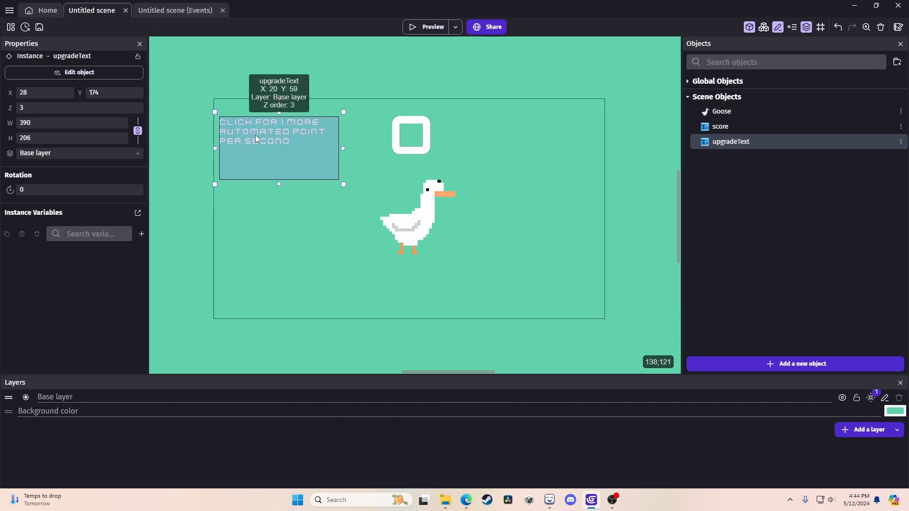
mouse_move(254, 134)
mouse_down()
mouse_move(251, 235)
mouse_move(250, 123)
mouse_move(261, 148)
mouse_move(257, 131)
mouse_move(258, 138)
mouse_up()
click(274, 245)
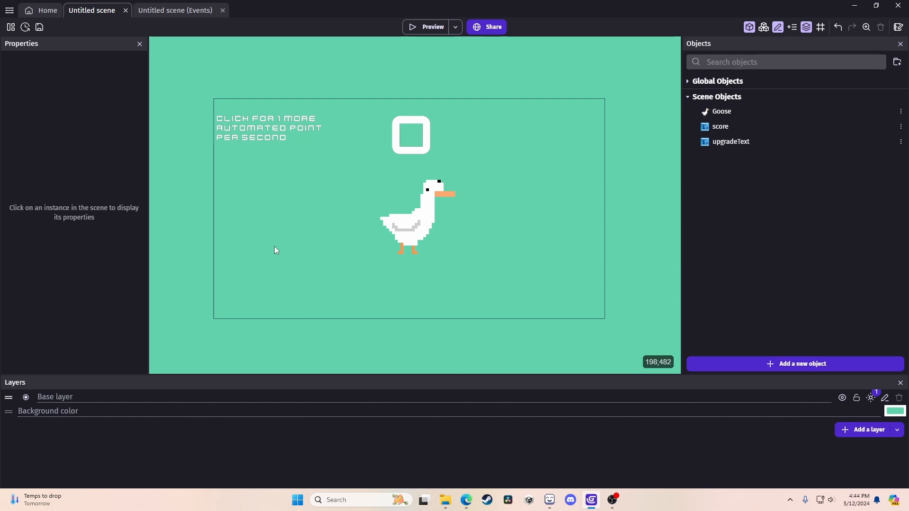
Create a Sprite object named UpgradeButton and open the Piskel pixel editor.
click(770, 365)
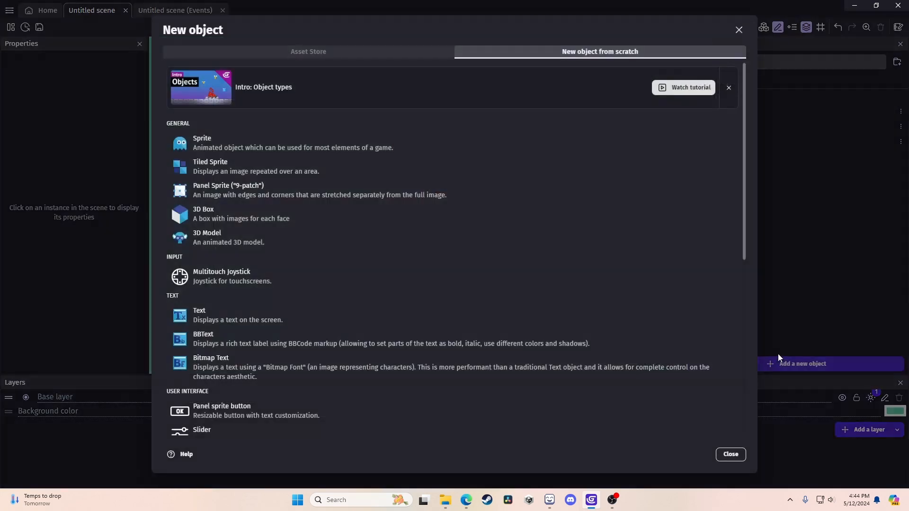
click(222, 144)
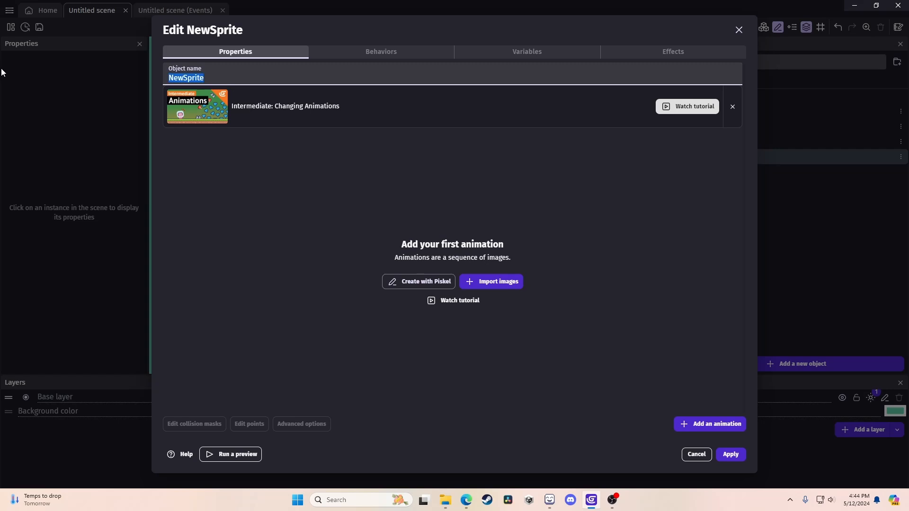
text(Updagr)
key(BackSpace)
key(BackSpace)
key(BackSpace)
key(BackSpace)
text(gradeByte)
key(BackSpace)
key(BackSpace)
key(BackSpace)
text(utton)
click(272, 260)
click(392, 286)
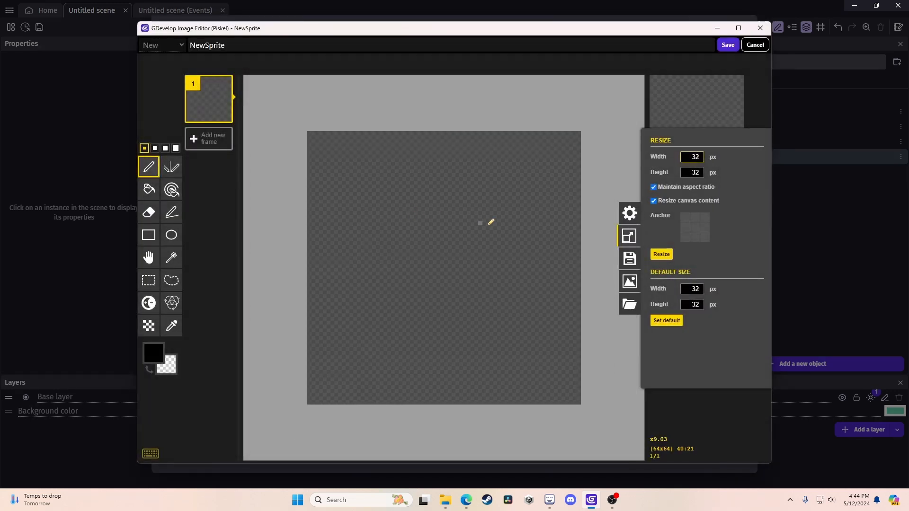
Draw a red-filled circle across the canvas with a yellow beak in the centre.
click(171, 235)
drag(297, 121, 587, 411)
click(677, 305)
click(148, 190)
click(417, 251)
click(687, 315)
click(148, 167)
mouse_move(440, 237)
mouse_down()
mouse_move(485, 226)
mouse_move(465, 264)
mouse_up()
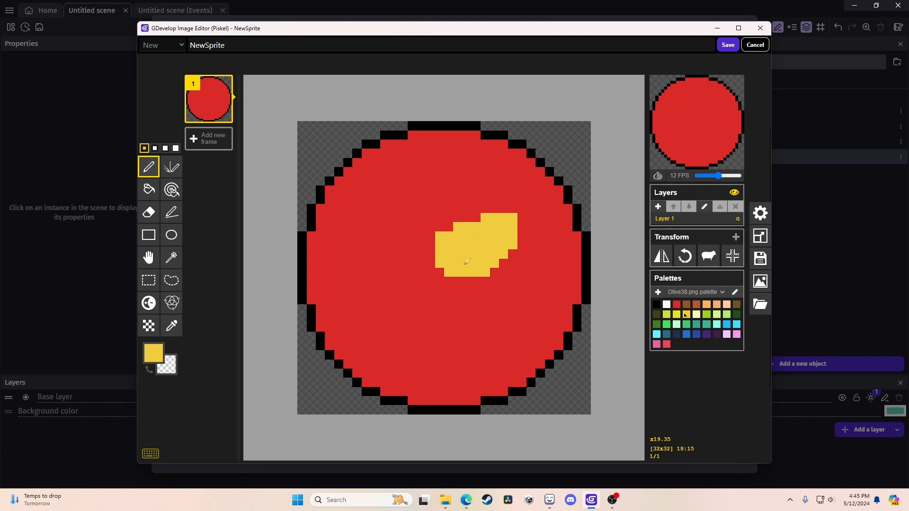
Draw a white goose head and neck with two black eyes inside the circle.
click(154, 353)
click(153, 354)
click(184, 370)
mouse_move(457, 219)
mouse_down()
mouse_move(366, 228)
mouse_move(383, 203)
mouse_move(385, 352)
mouse_move(357, 374)
mouse_up()
drag(449, 282, 467, 401)
click(149, 189)
click(440, 370)
click(657, 305)
click(149, 167)
click(385, 245)
click(430, 200)
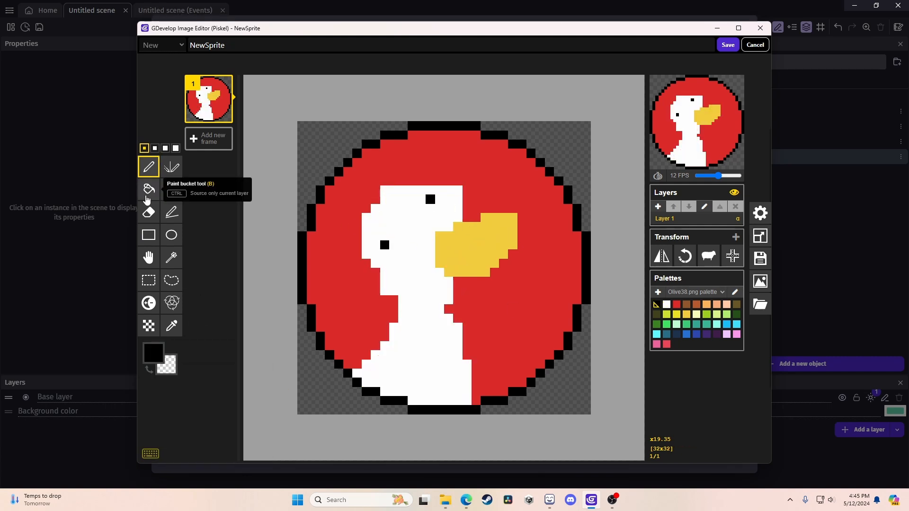
Shade the circle's lower inner edge with darker red pixels.
click(171, 326)
click(341, 284)
click(148, 167)
click(153, 353)
click(223, 388)
scroll(359, 378, up, 3)
click(269, 244)
click(287, 296)
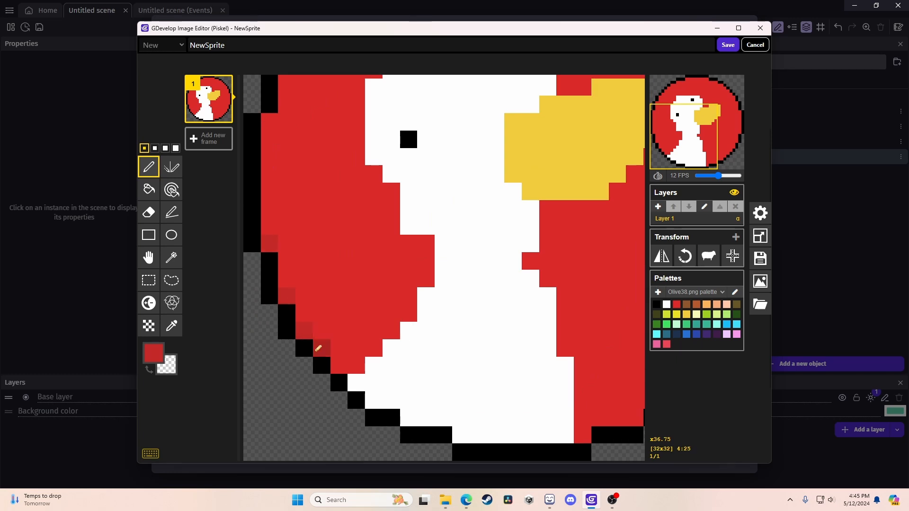
click(317, 350)
middle_drag(478, 383, 323, 383)
click(428, 435)
mouse_move(445, 418)
mouse_down()
mouse_move(484, 418)
mouse_move(514, 400)
mouse_up()
drag(532, 383, 584, 331)
click(602, 296)
scroll(525, 410, down, 8)
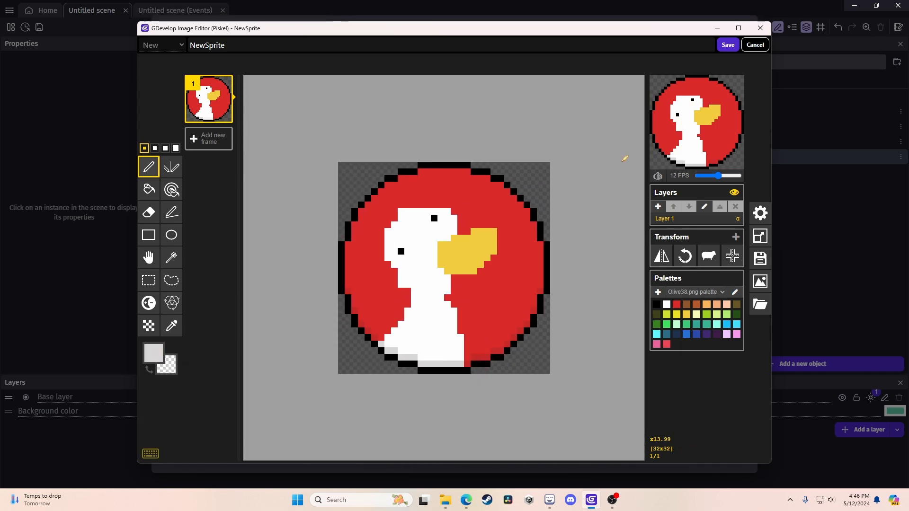
Save the sprite drawing, apply UpgradeButton, and place an instance on the scene.
click(728, 46)
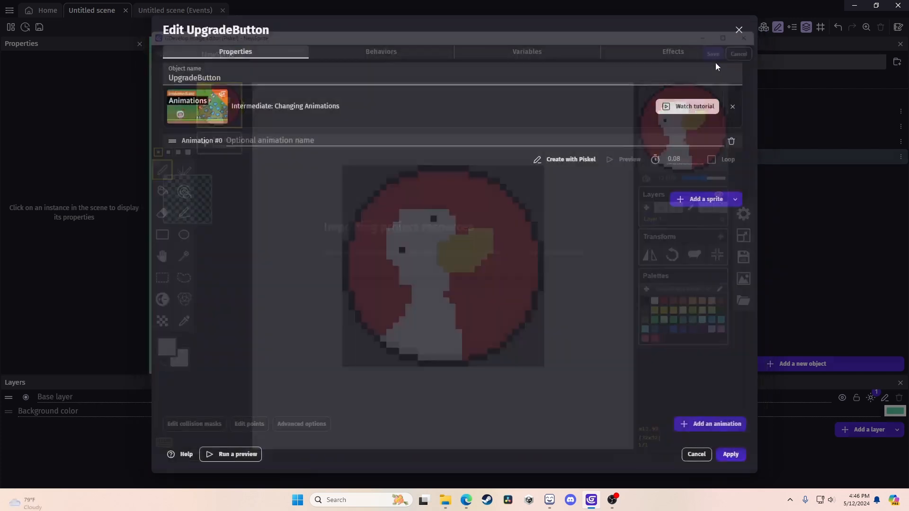
click(730, 455)
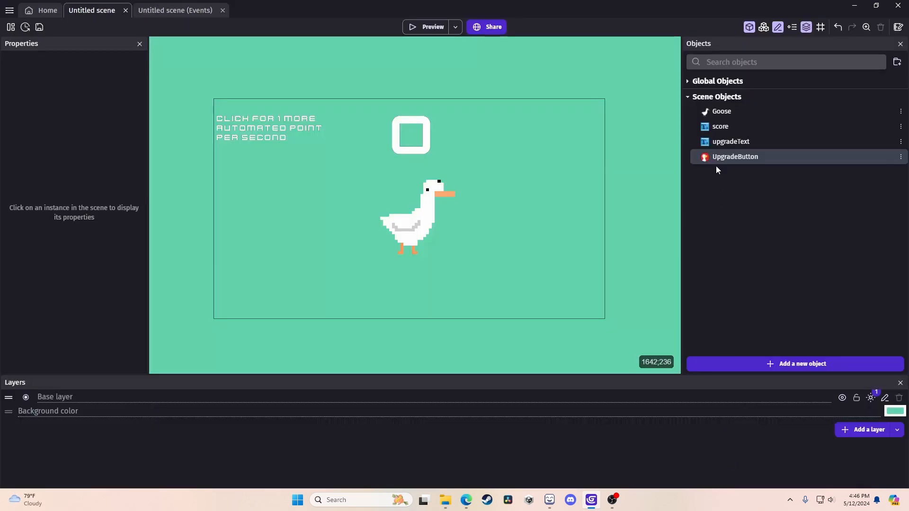
drag(715, 158, 276, 192)
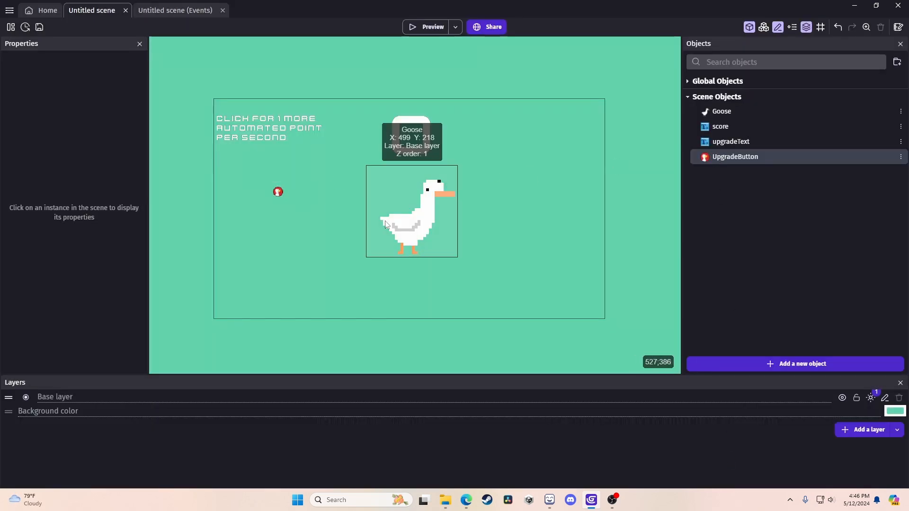
click(411, 211)
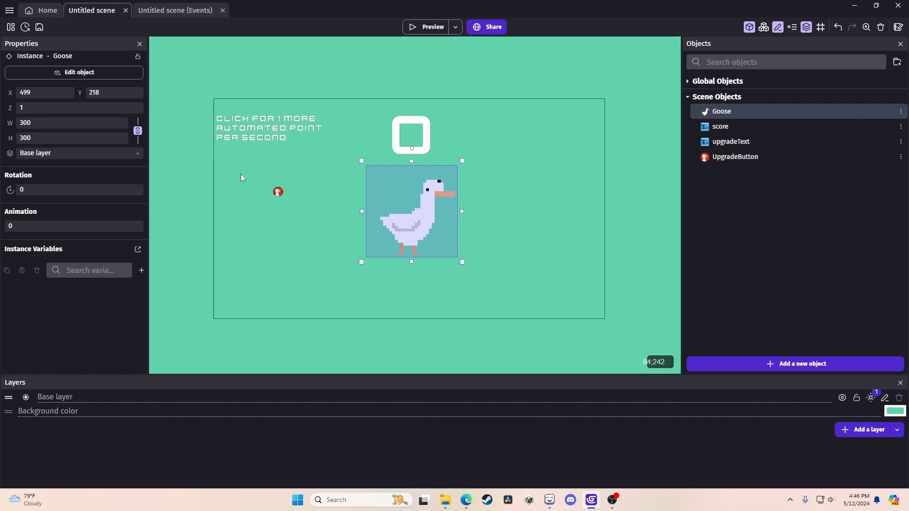
click(278, 192)
Set the button width to 300 and position it under the text, left of the goose.
drag(28, 123, 4, 127)
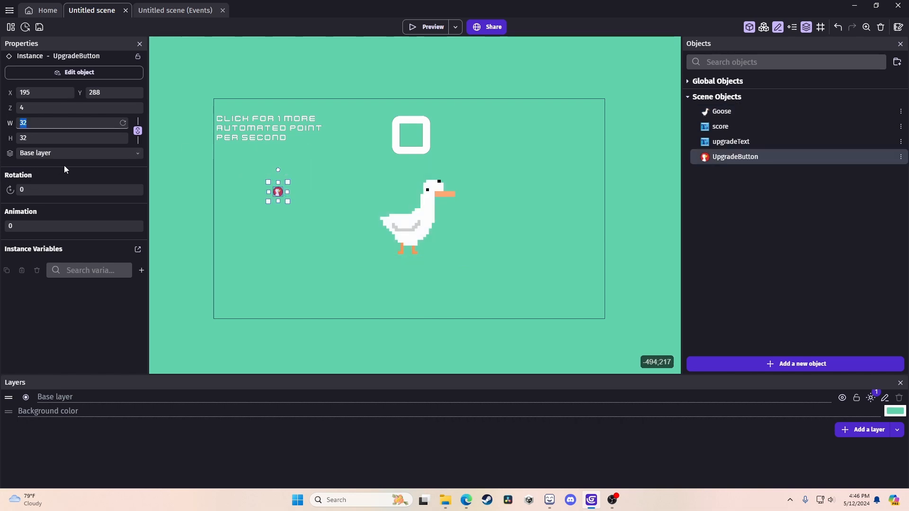
text(300)
drag(285, 229, 269, 200)
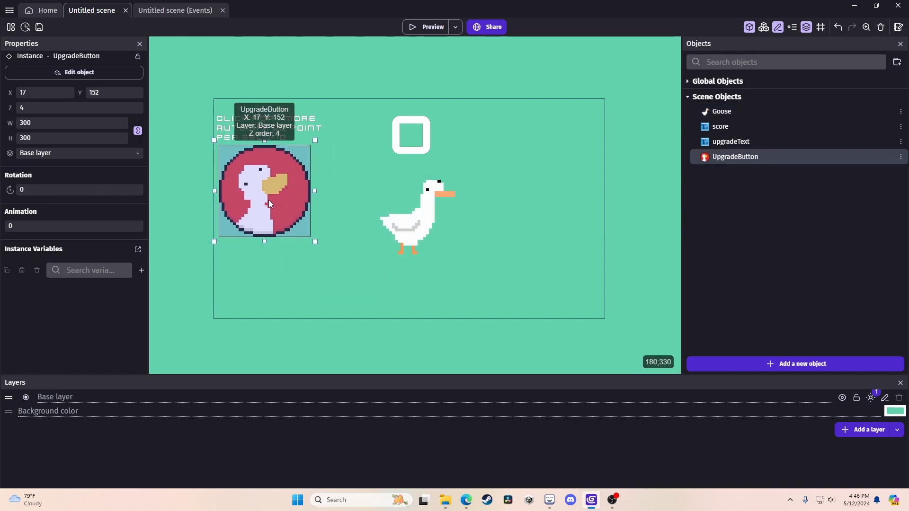
click(322, 287)
drag(260, 183, 260, 202)
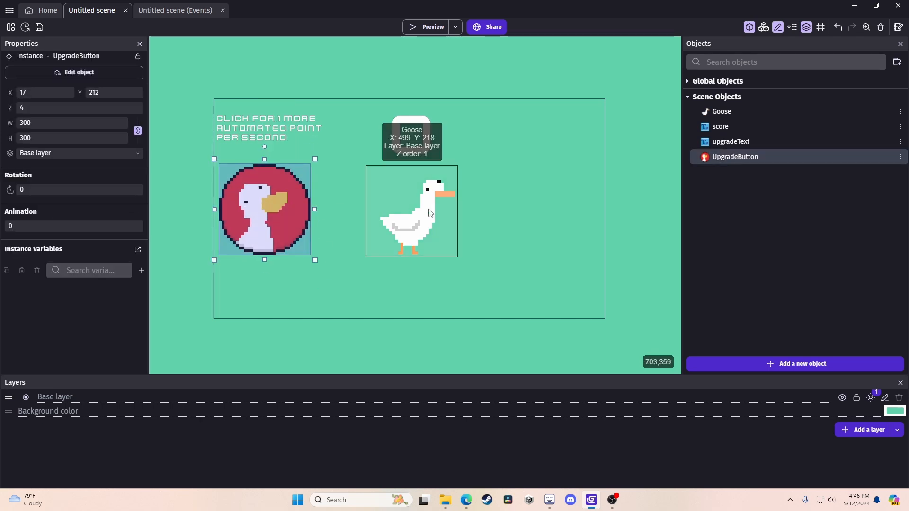
click(268, 328)
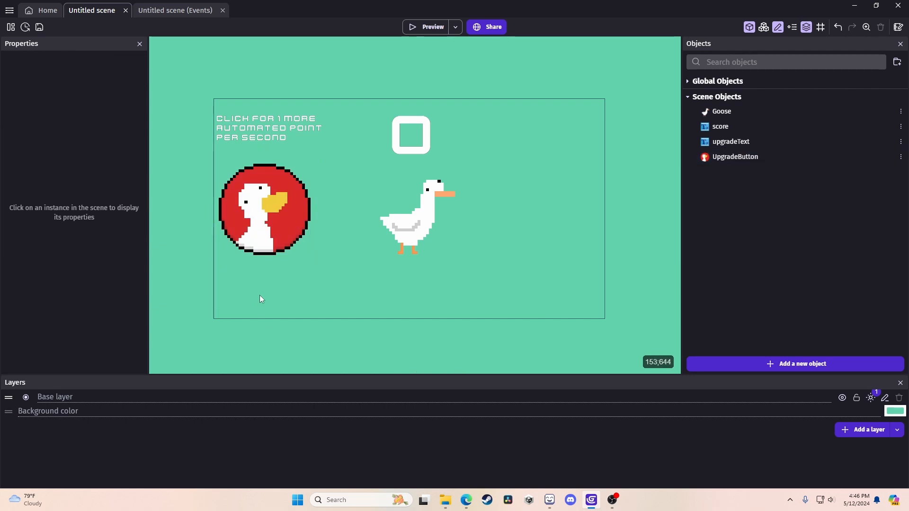
mouse_move(250, 215)
mouse_down()
mouse_move(250, 269)
mouse_move(245, 202)
mouse_up()
click(253, 281)
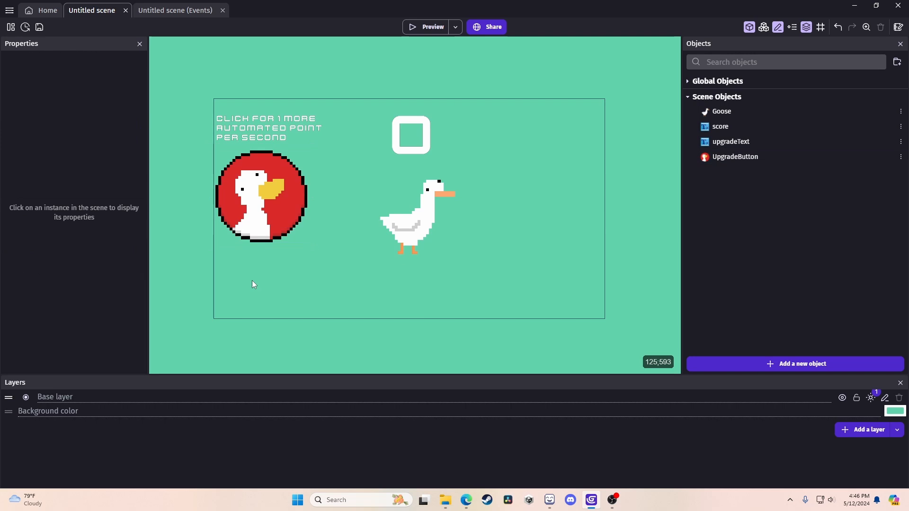
Duplicate the Goose click event in the event sheet with copy and paste.
click(167, 12)
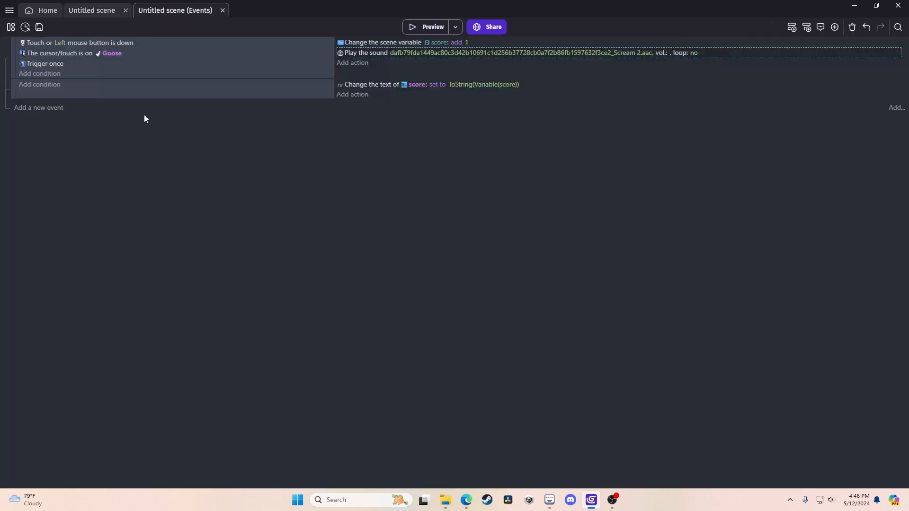
click(127, 72)
key(ctrl+c)
key(ctrl+v)
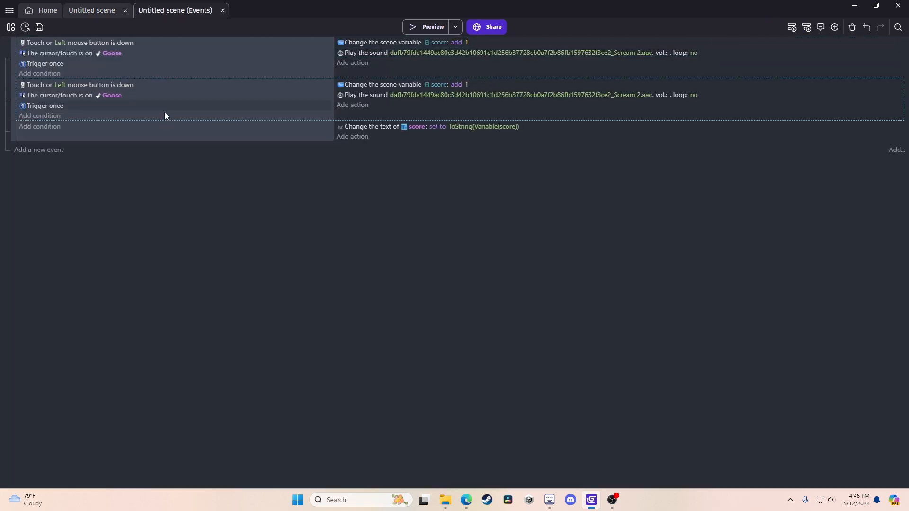
Make the copied condition check UpgradeButton and delete its sound and score actions.
click(111, 96)
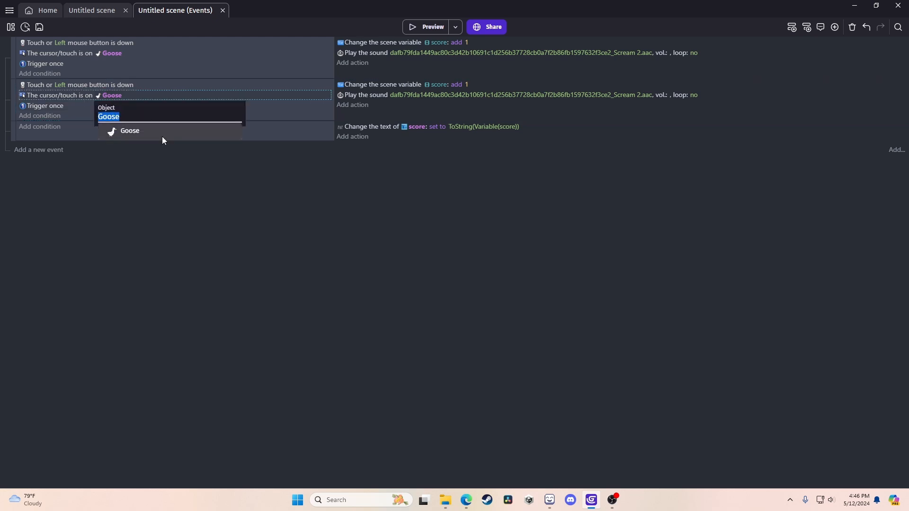
text(butt)
click(143, 137)
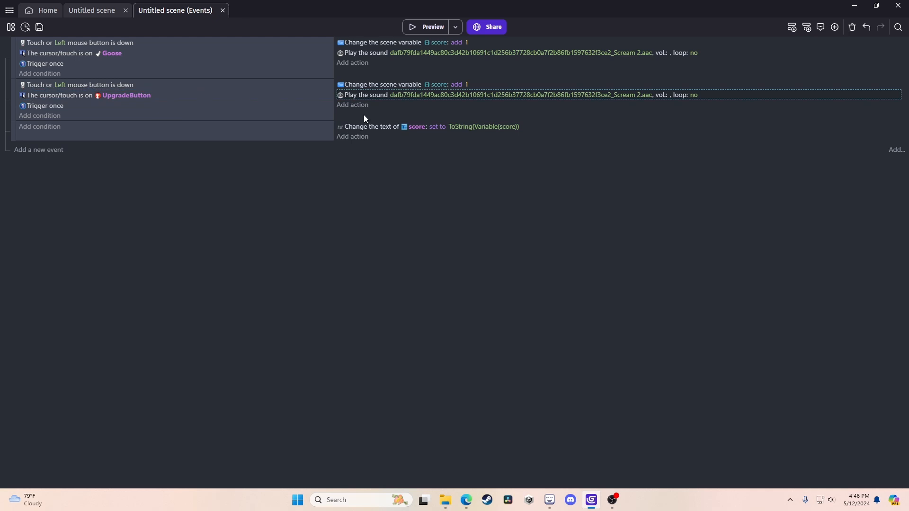
key(Delete)
click(390, 84)
key(Delete)
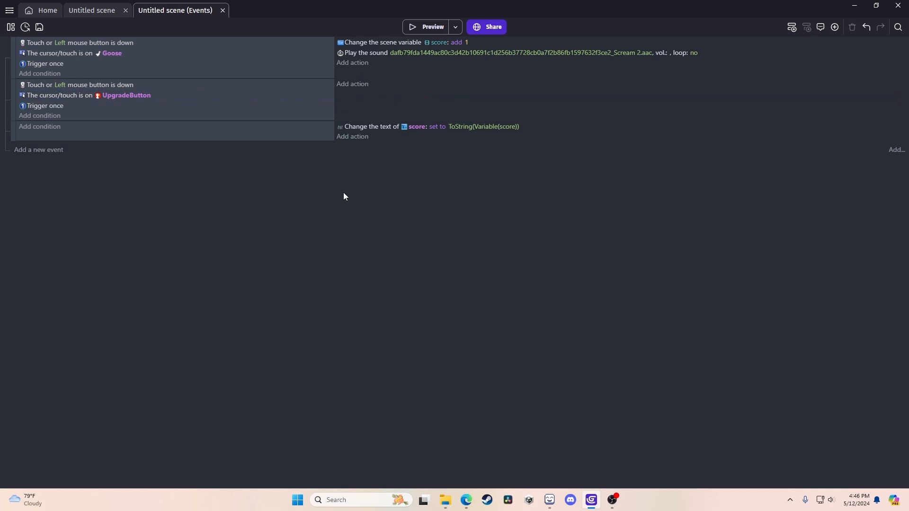
click(92, 10)
Add a Number scene variable named scorepersecond in the scene properties.
right_click(200, 189)
click(247, 305)
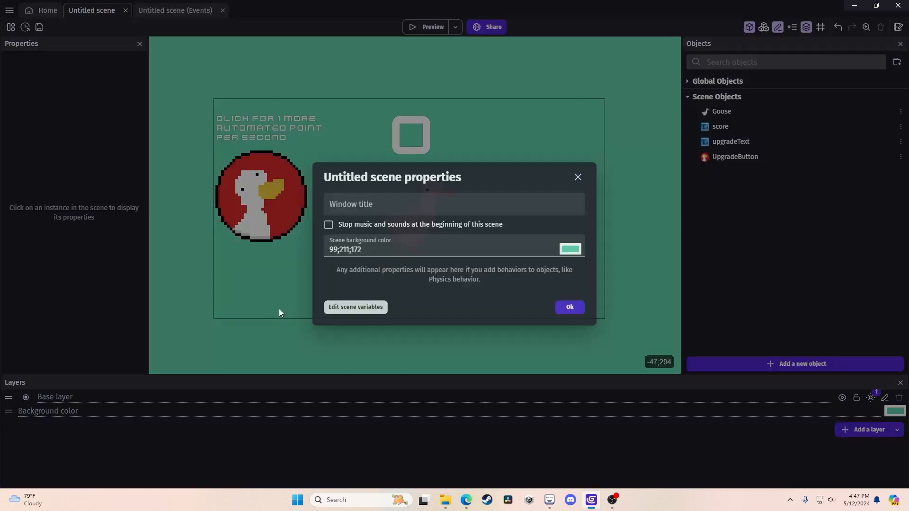
click(360, 306)
click(710, 107)
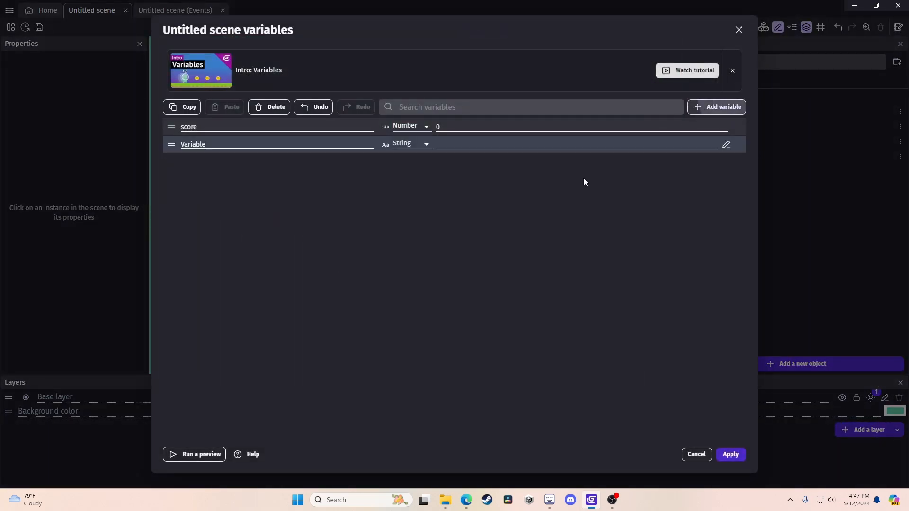
key(BackSpace)
key(BackSpace)
key(BackSpace)
key(BackSpace)
key(BackSpace)
key(BackSpace)
key(BackSpace)
key(BackSpace)
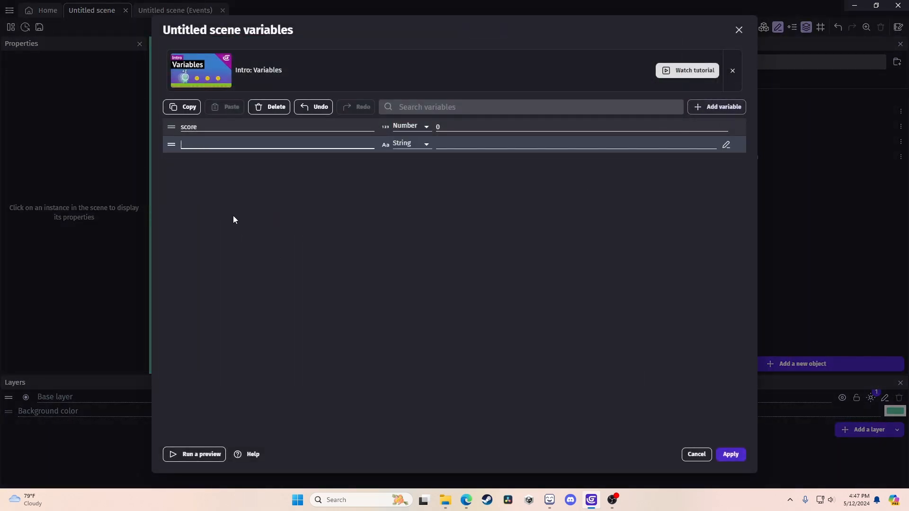
text(scorepersecond)
click(411, 144)
click(409, 159)
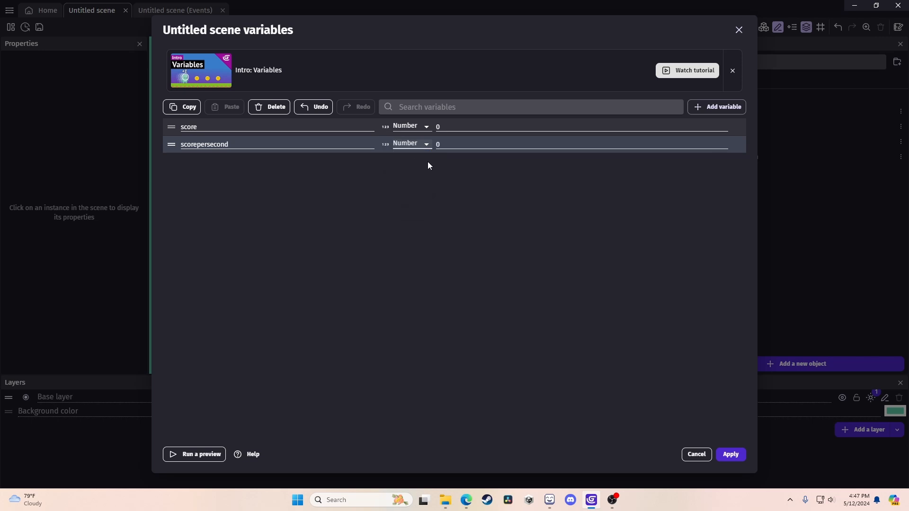
click(730, 455)
Paste a change-variable action into the UpgradeButton event, targeting scorepersecond.
click(156, 10)
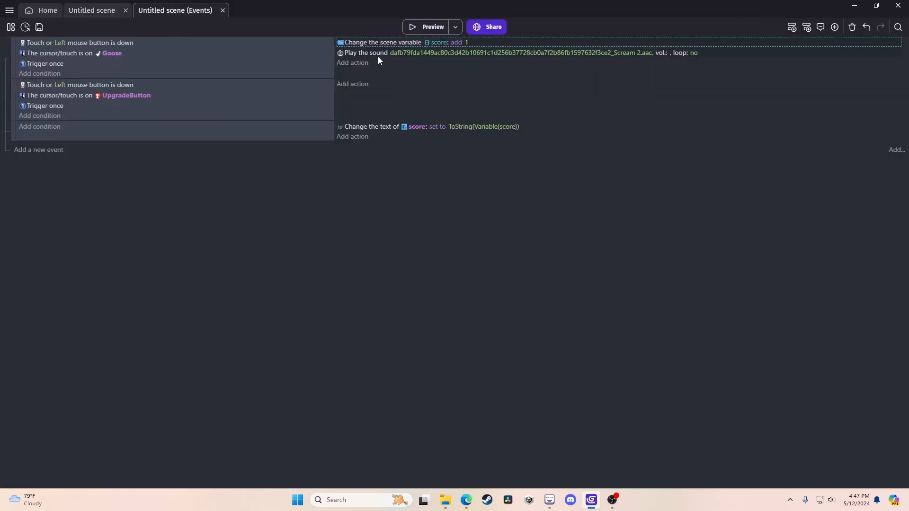
click(393, 85)
click(454, 84)
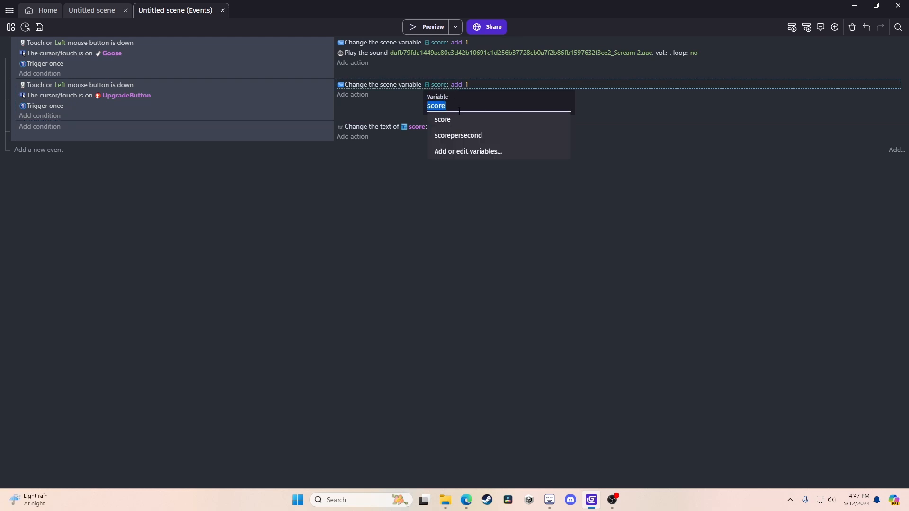
click(462, 135)
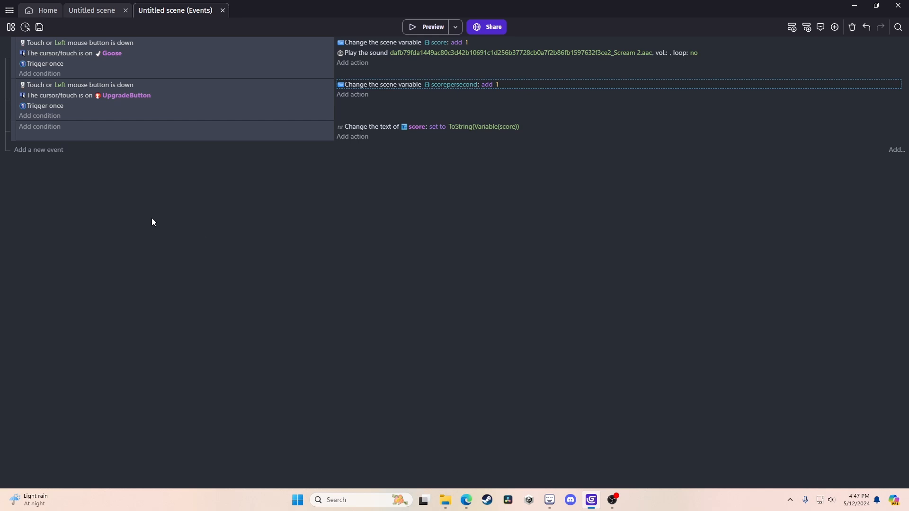
Add an At the beginning of the scene event that starts the scene timer "sps".
click(40, 151)
click(43, 146)
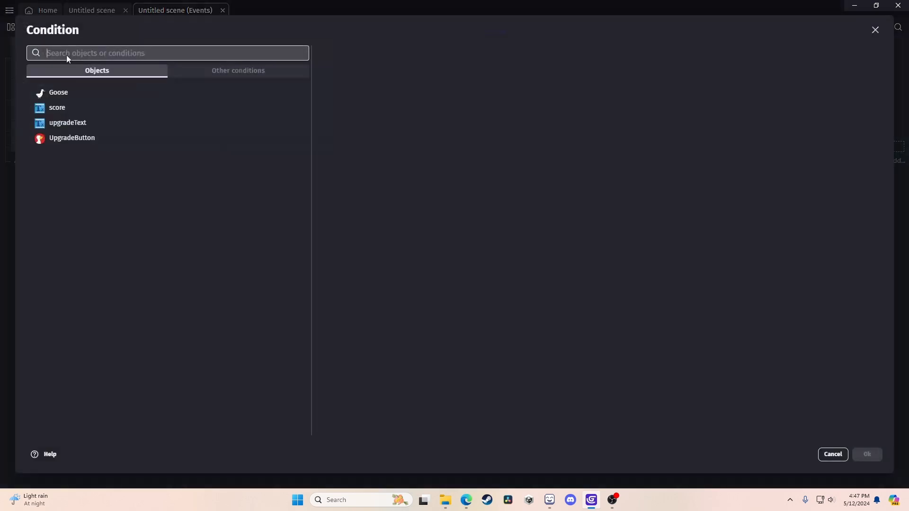
text(beginning)
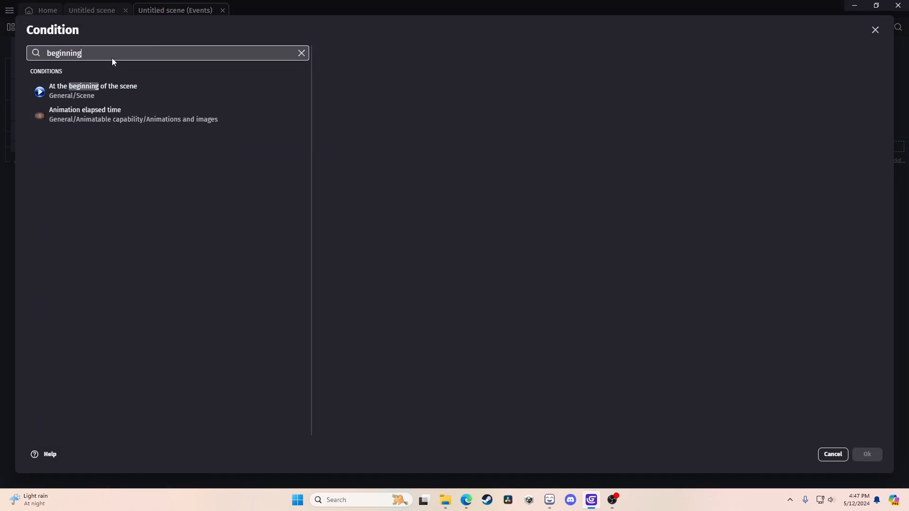
click(116, 85)
click(867, 456)
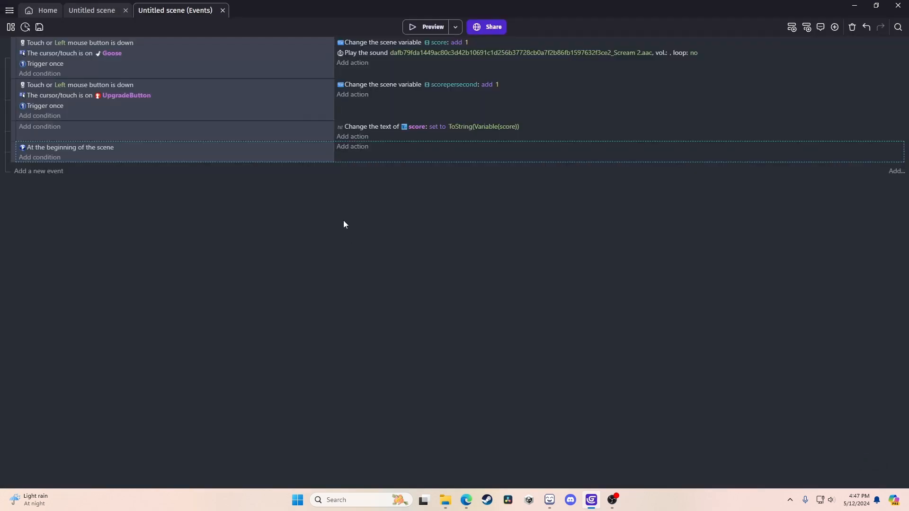
click(349, 148)
text(start)
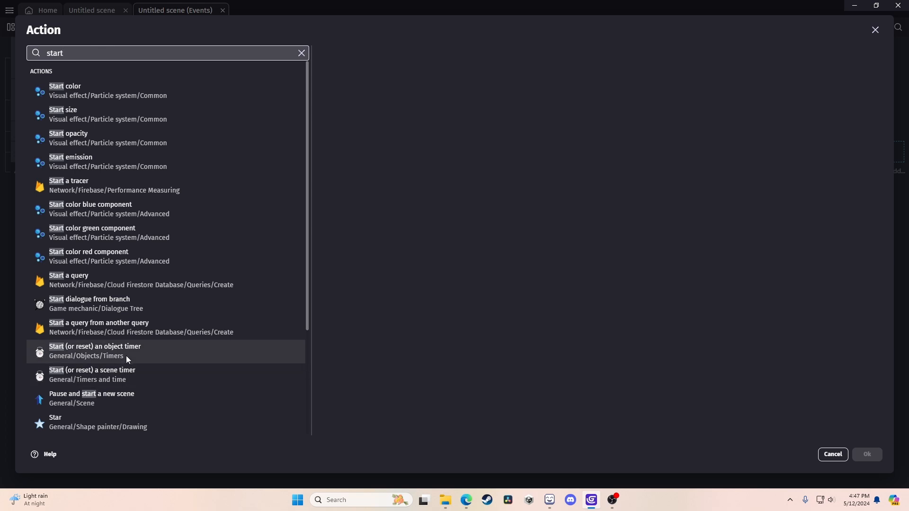
click(123, 374)
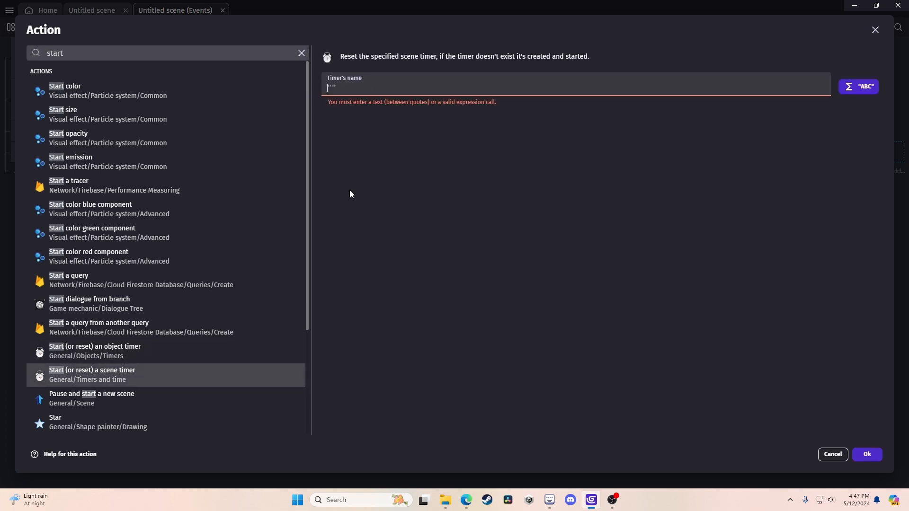
text(")
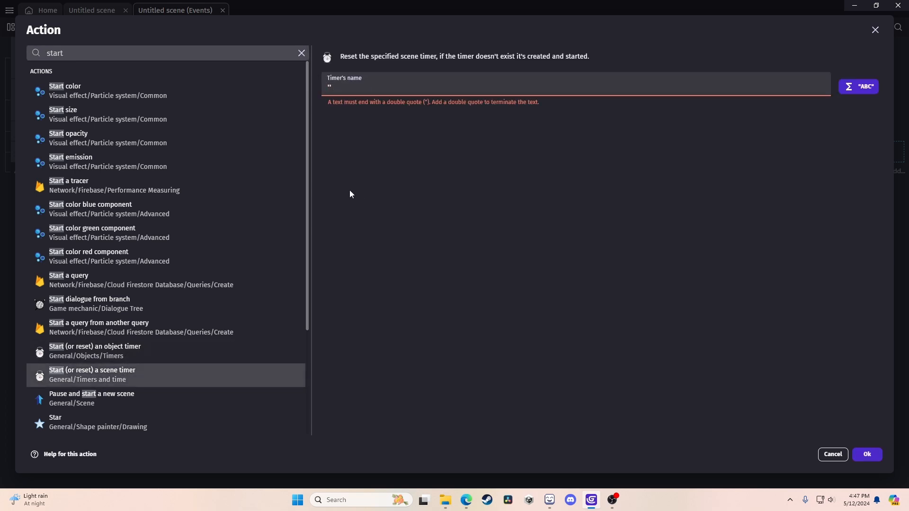
text(sps")
click(870, 455)
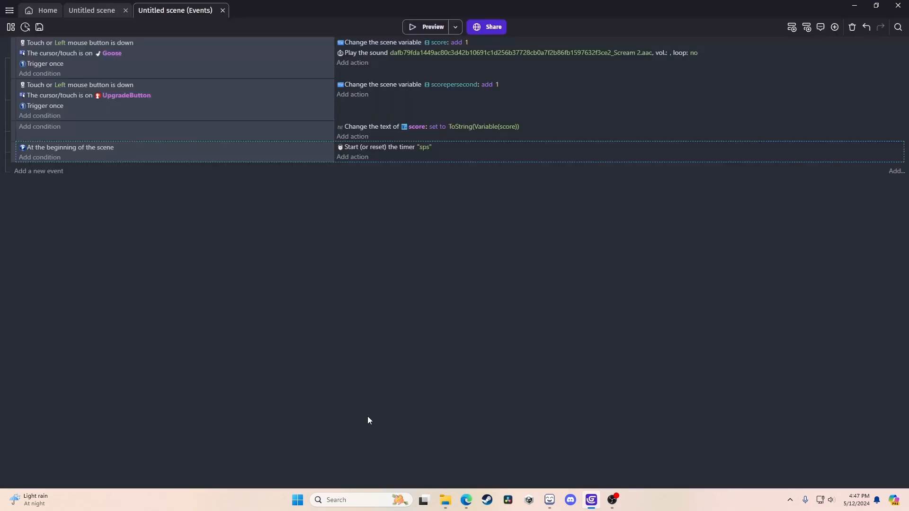
Add another event with the condition scene timer sps value of 1 second.
click(41, 172)
click(38, 165)
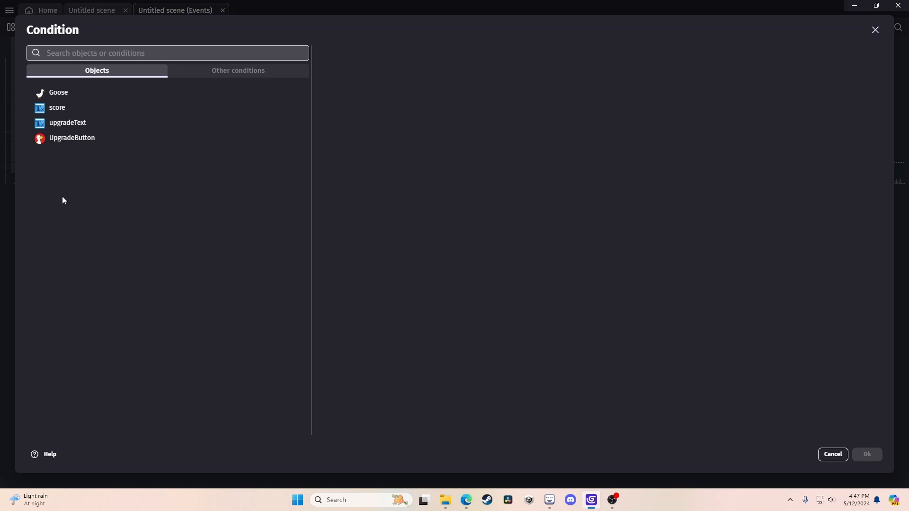
text(timer)
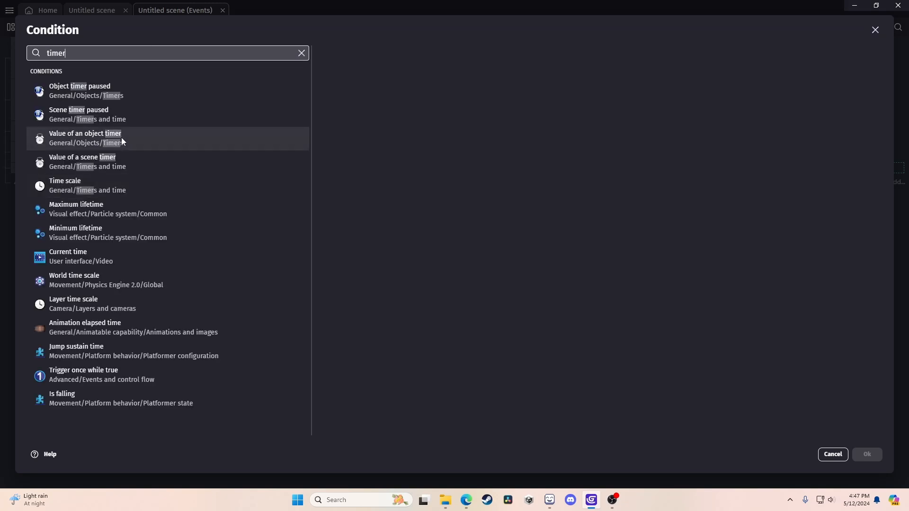
click(135, 163)
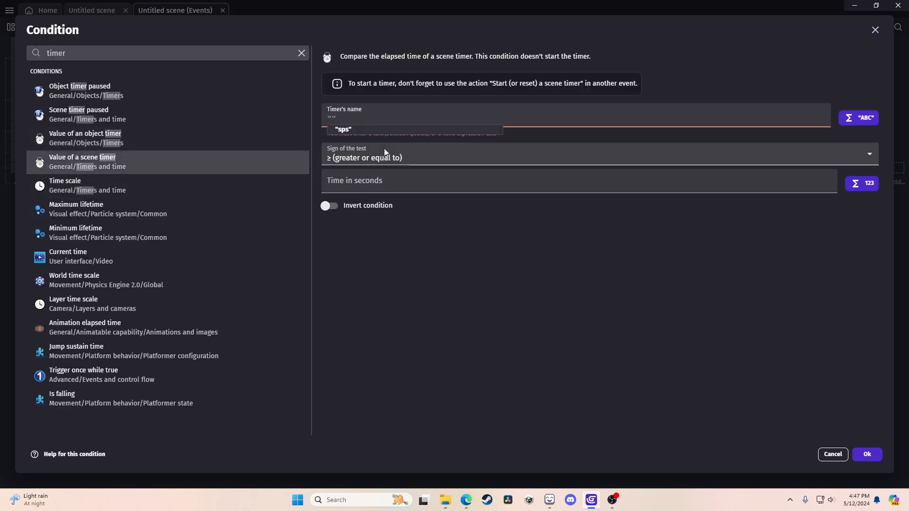
click(379, 126)
click(393, 174)
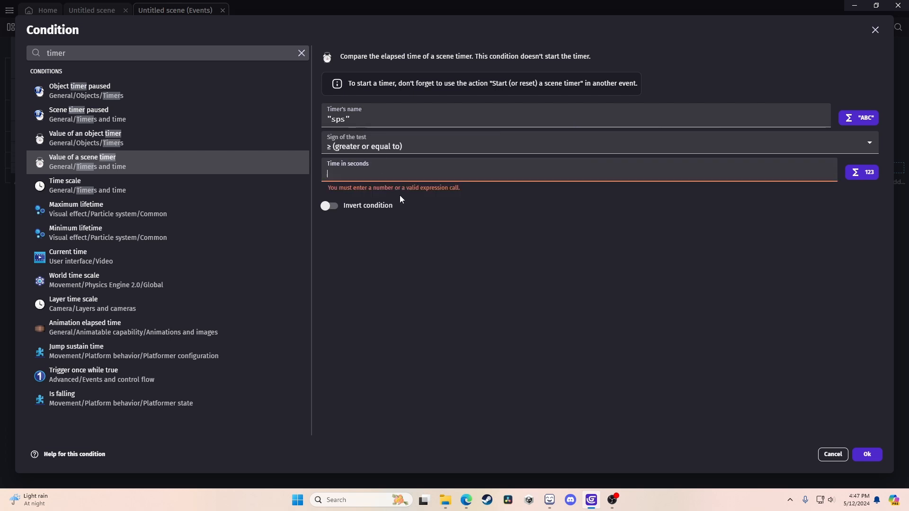
text(1)
click(867, 454)
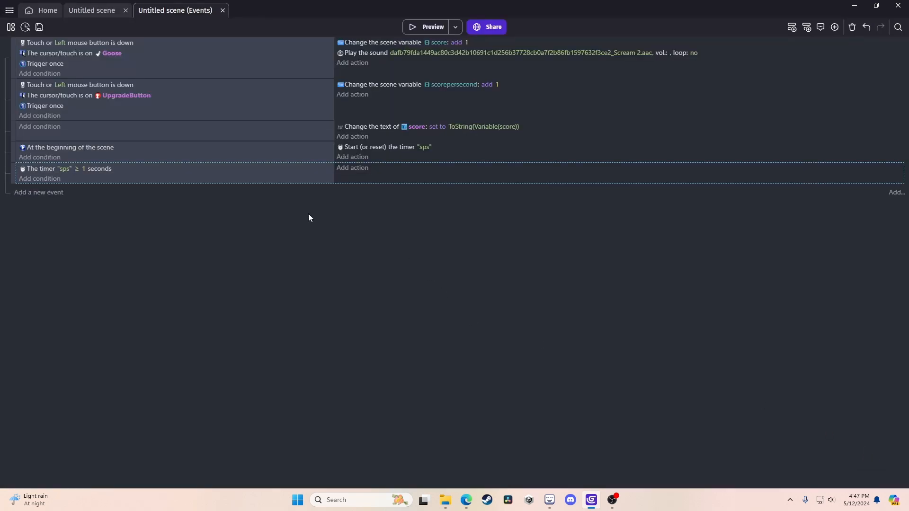
Copy the restart-timer and add 1 to score actions into the timer event.
click(349, 148)
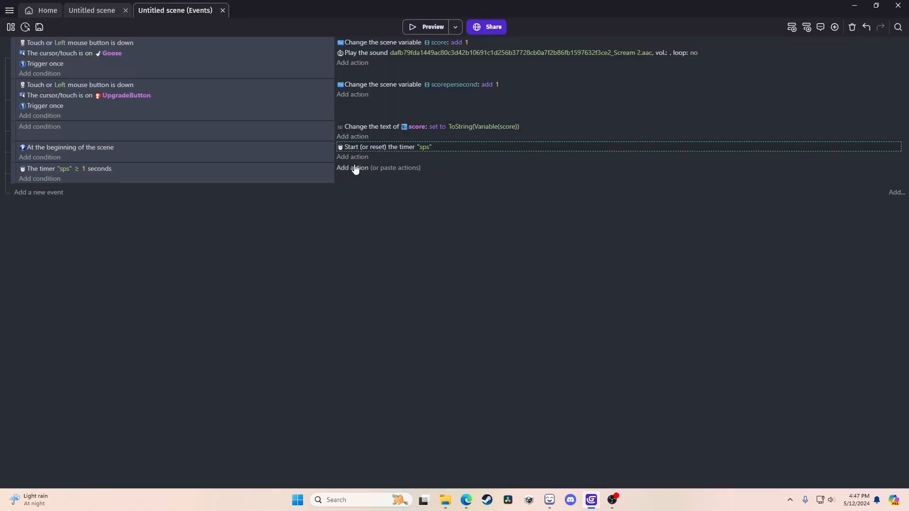
click(393, 168)
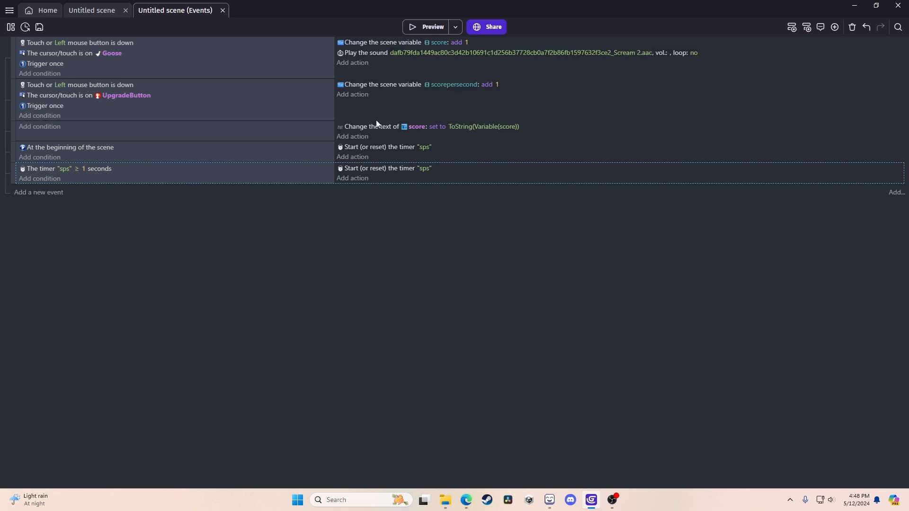
click(365, 44)
click(404, 179)
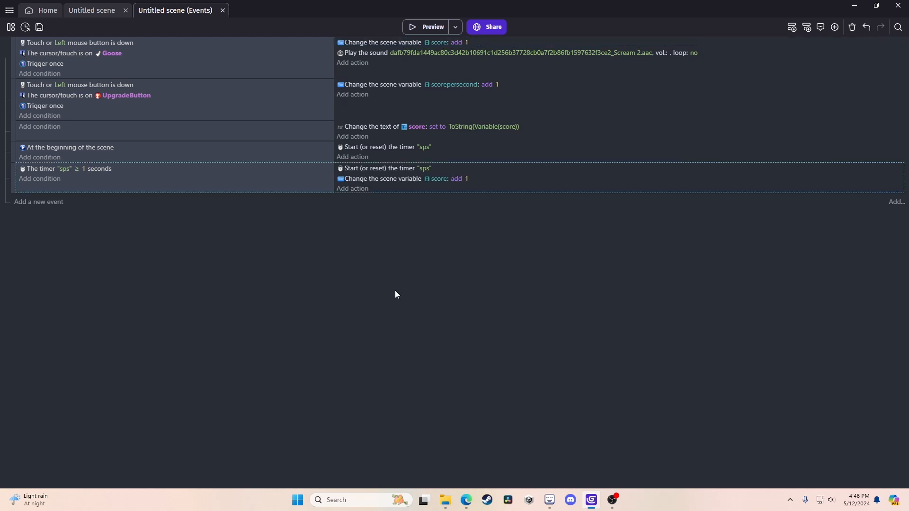
click(417, 29)
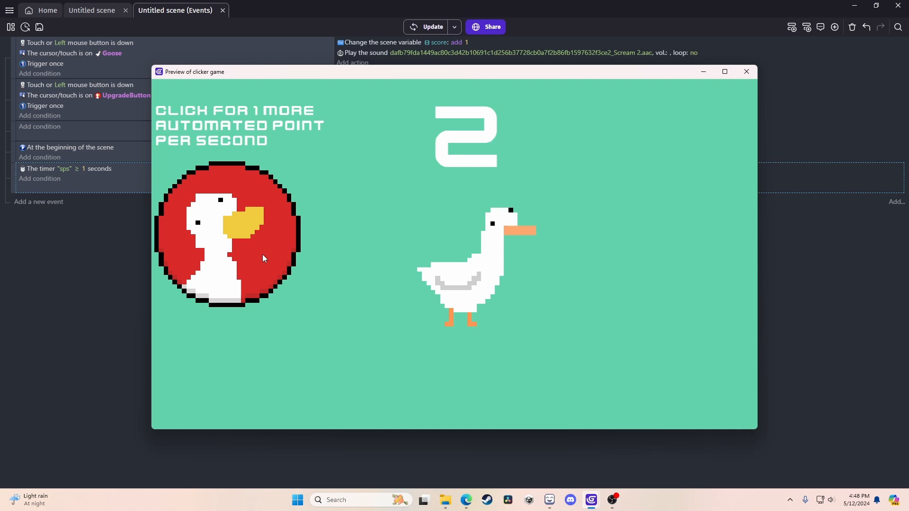
click(129, 235)
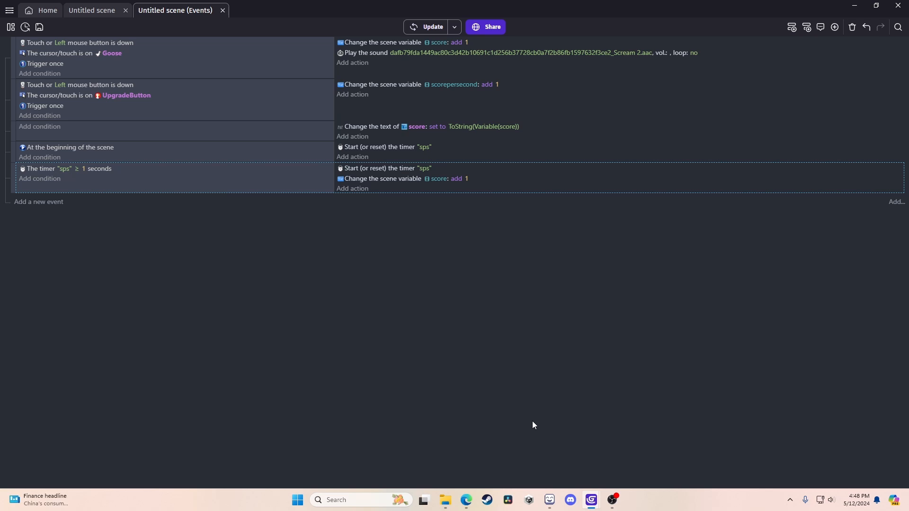
mouse_move(592, 500)
click(618, 437)
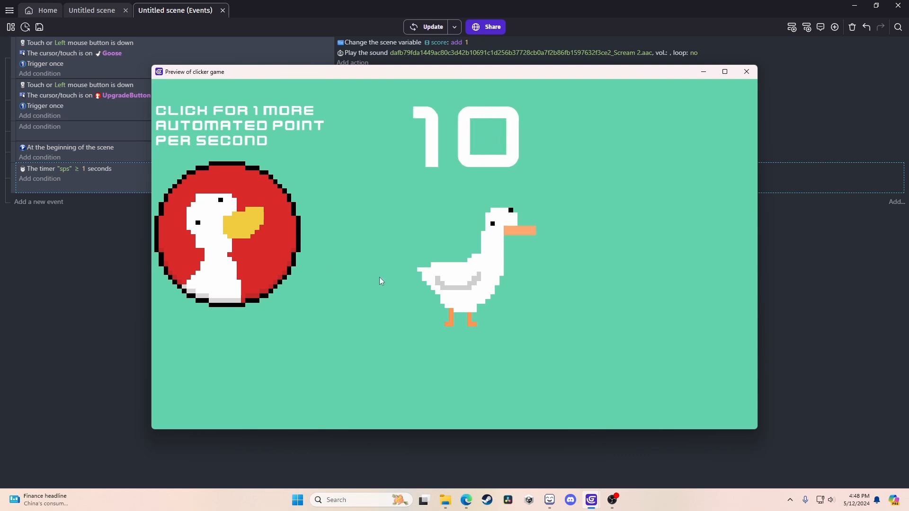
click(747, 72)
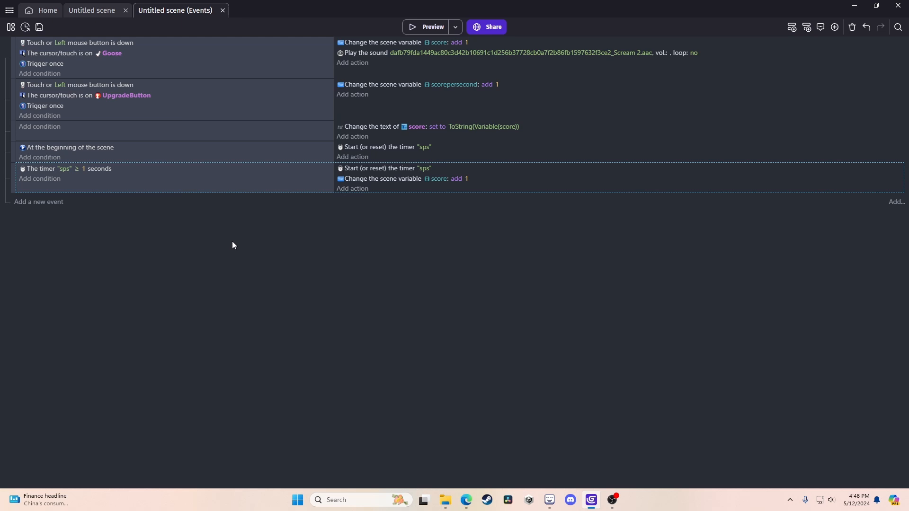
Replace the score action's fixed 1 with the expression Variable(scorepersecond).
click(467, 179)
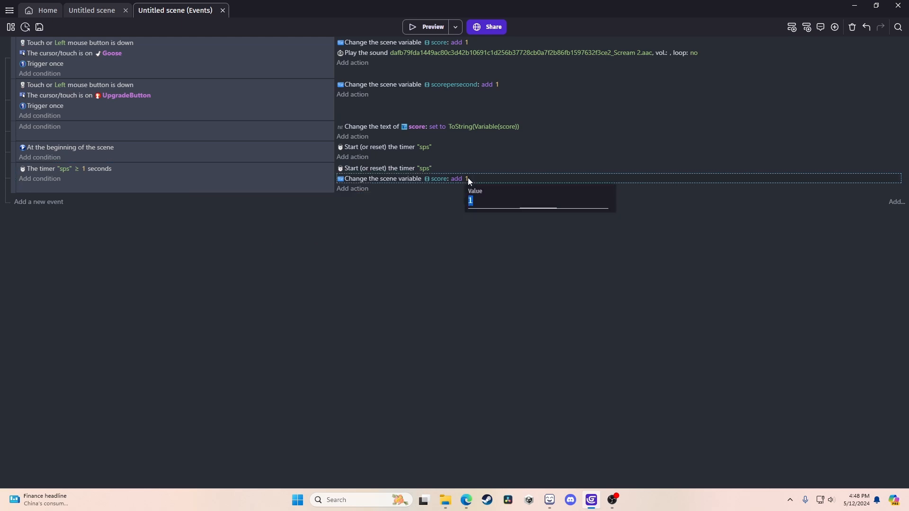
key(BackSpace)
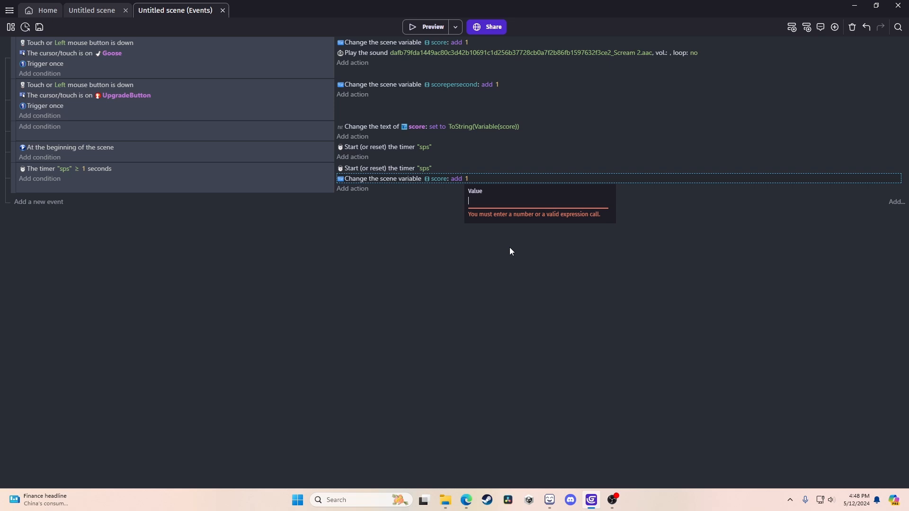
text(variable)
key(Return)
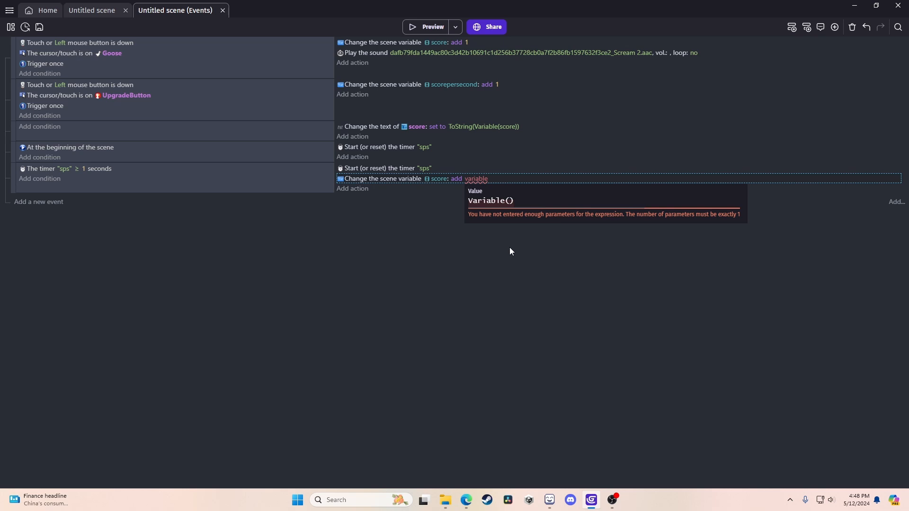
text(scorepersecond)
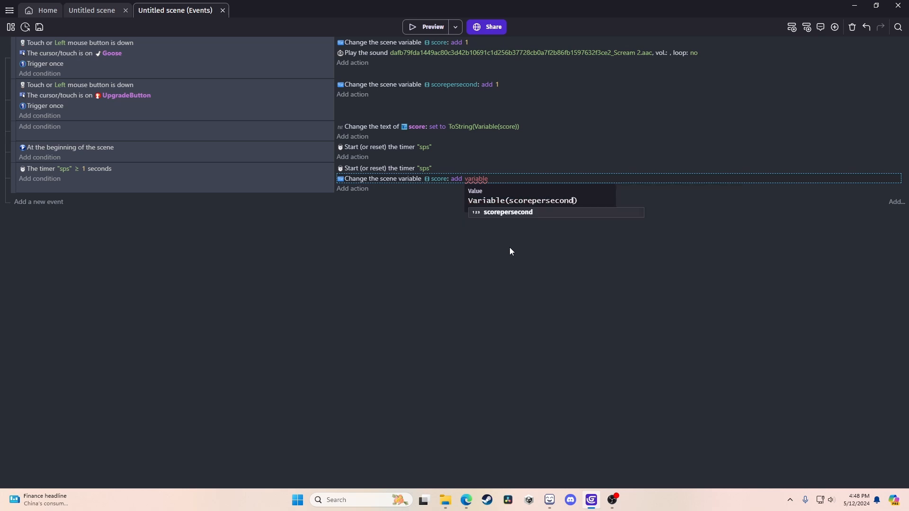
click(509, 247)
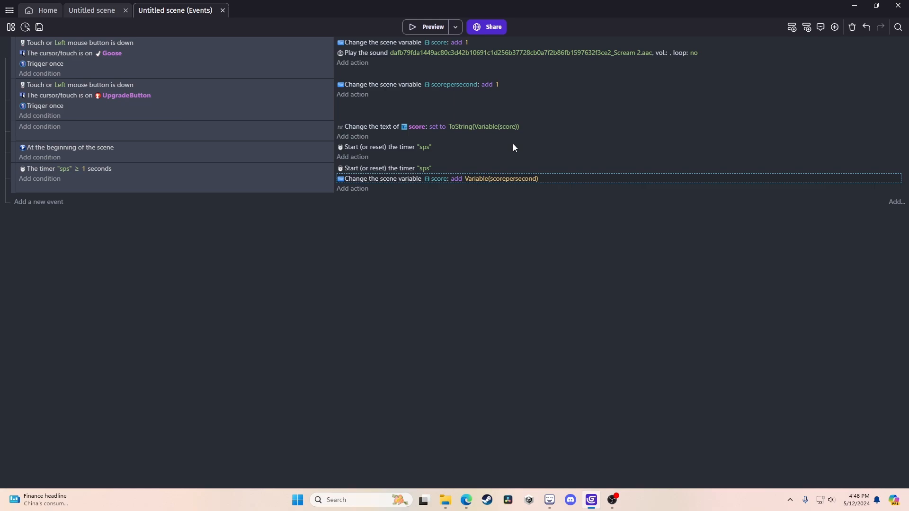
click(422, 28)
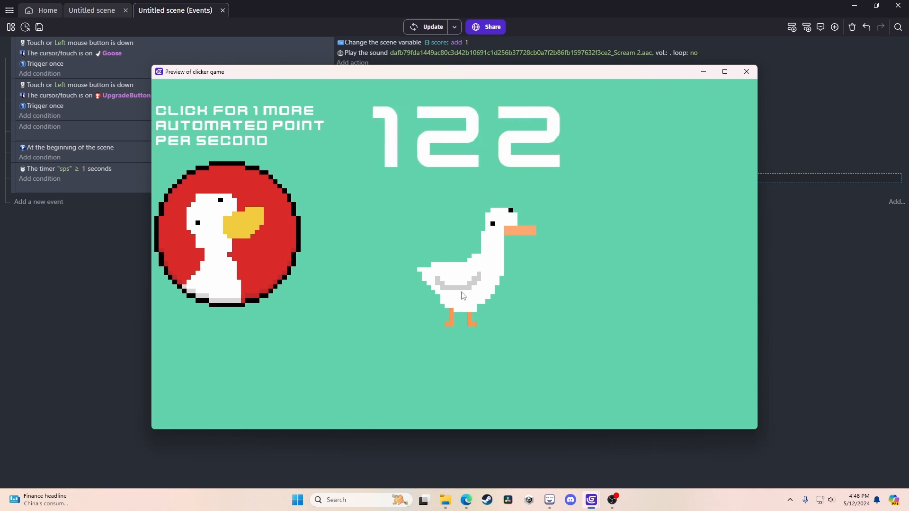
click(748, 74)
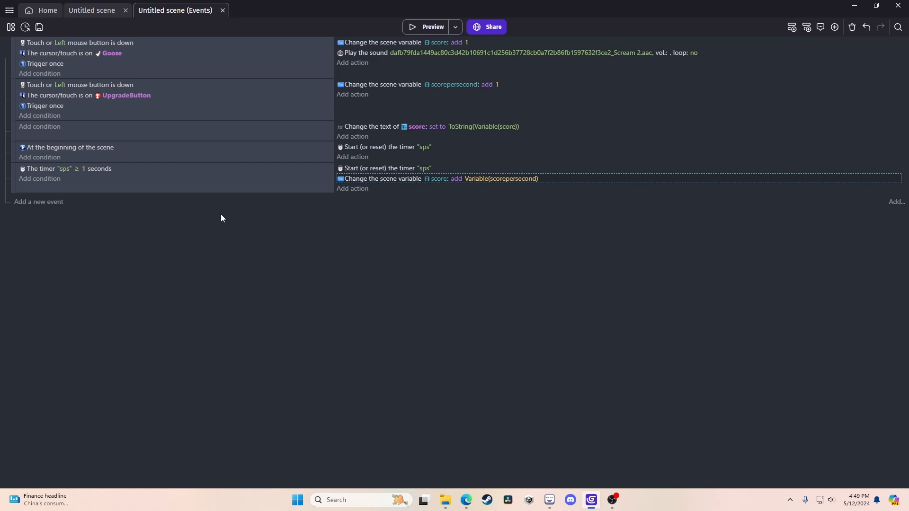
Add a compare-two-numbers condition requiring the score variable to be ≥ 100.
click(47, 116)
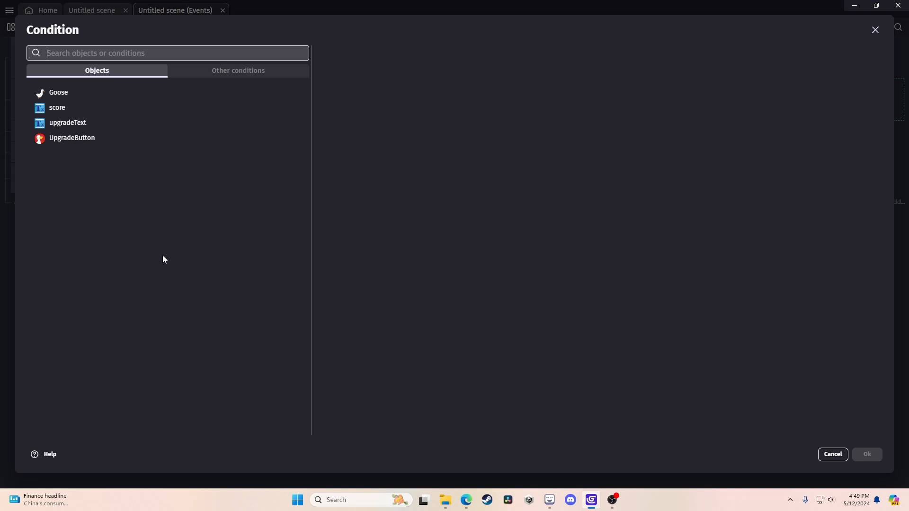
text(compare)
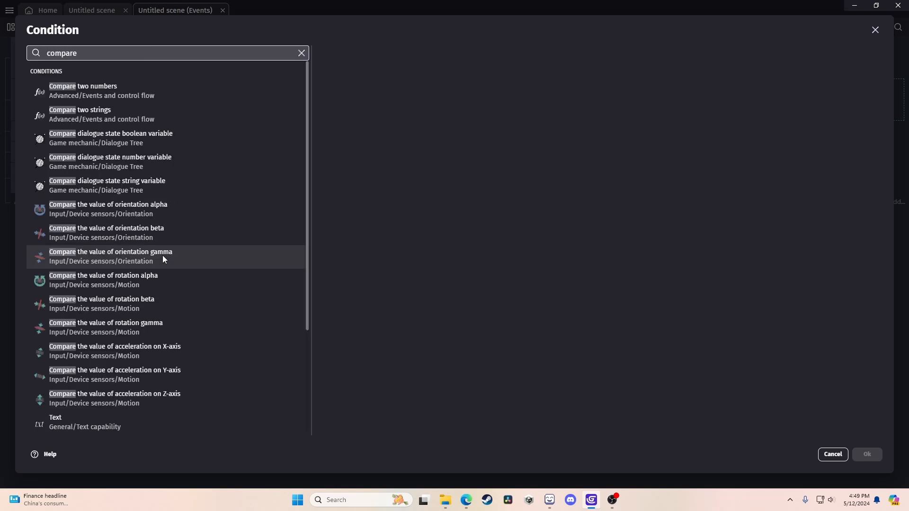
click(134, 101)
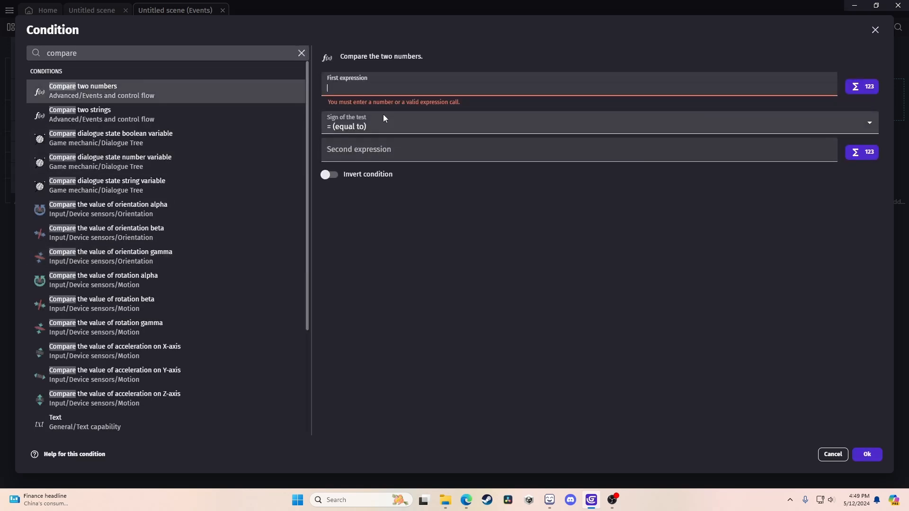
text(variable)
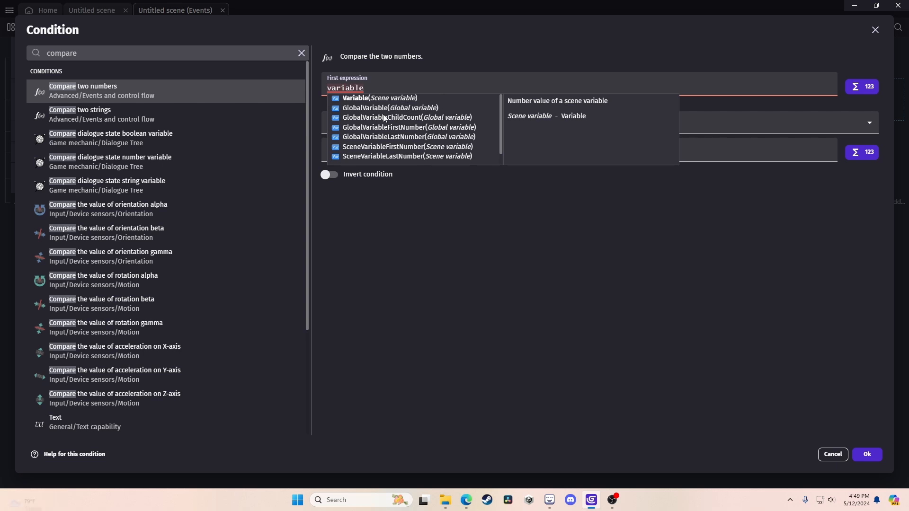
click(370, 99)
text(s)
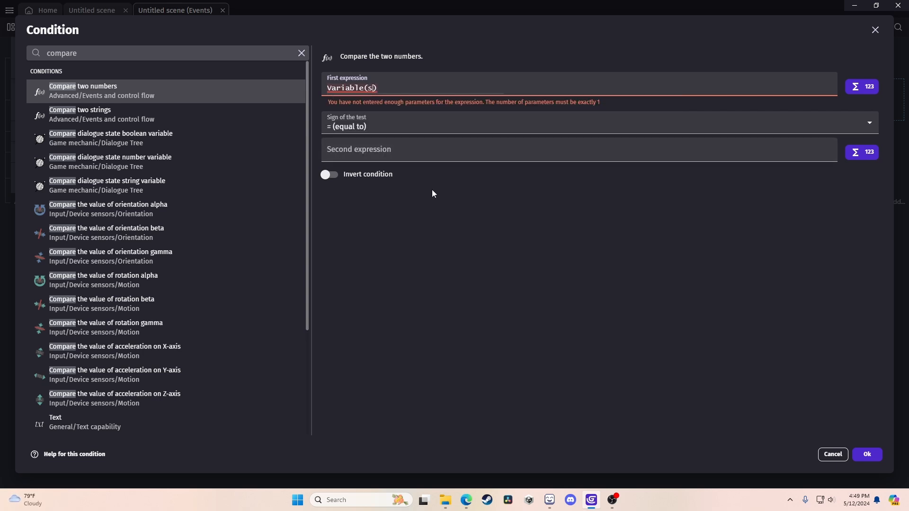
text(core)
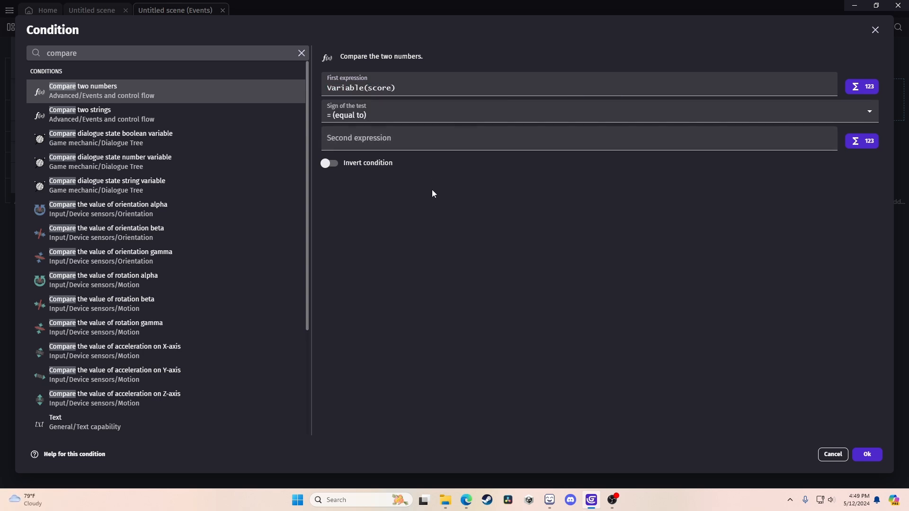
click(395, 116)
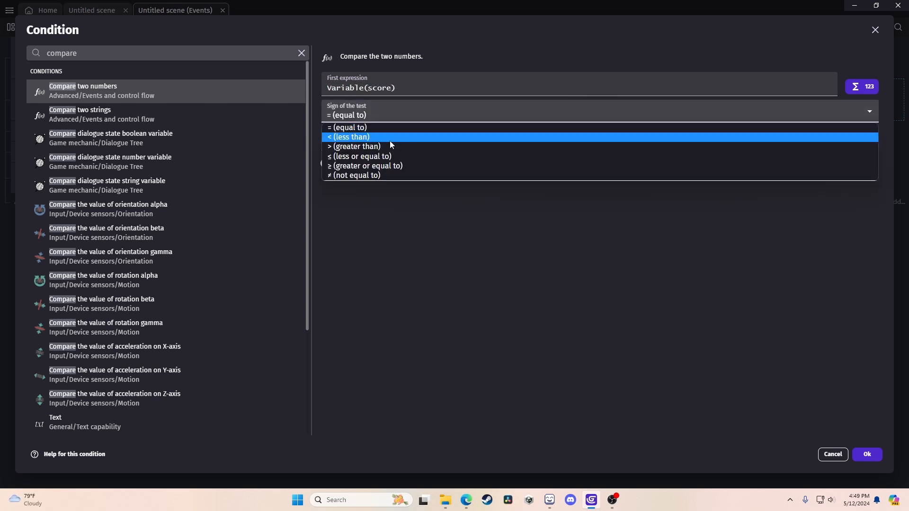
click(384, 168)
text(100)
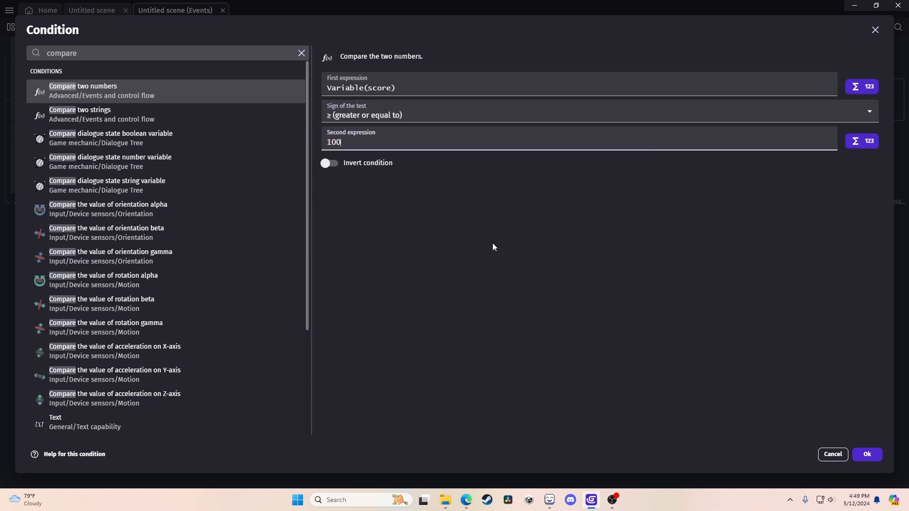
click(868, 455)
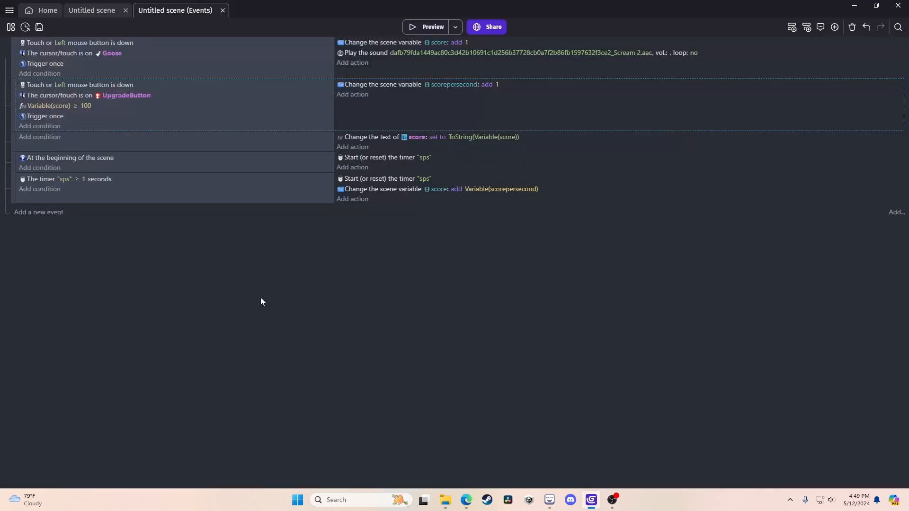
Copy the score action into the upgrade event and change it to subtract 100 from score.
click(387, 44)
key(ctrl+c)
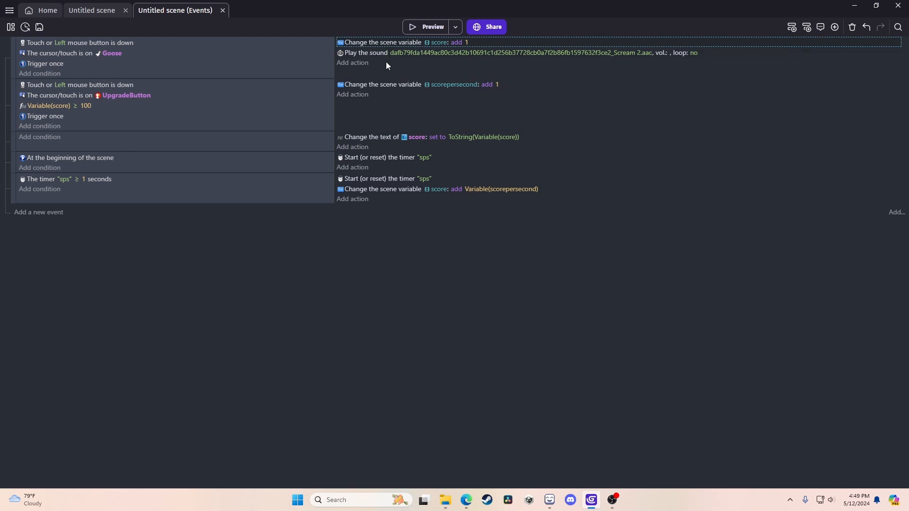
mouse_move(355, 96)
click(401, 97)
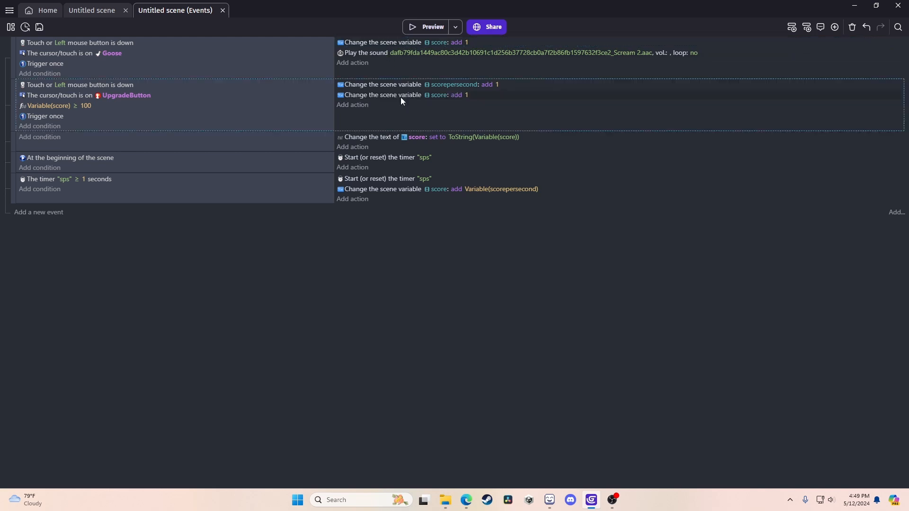
click(456, 97)
click(478, 118)
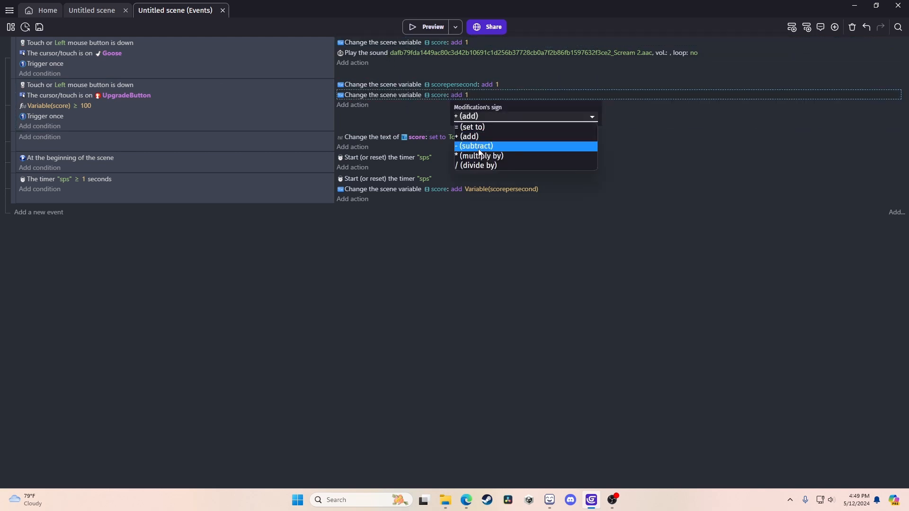
click(480, 146)
click(479, 94)
text(100)
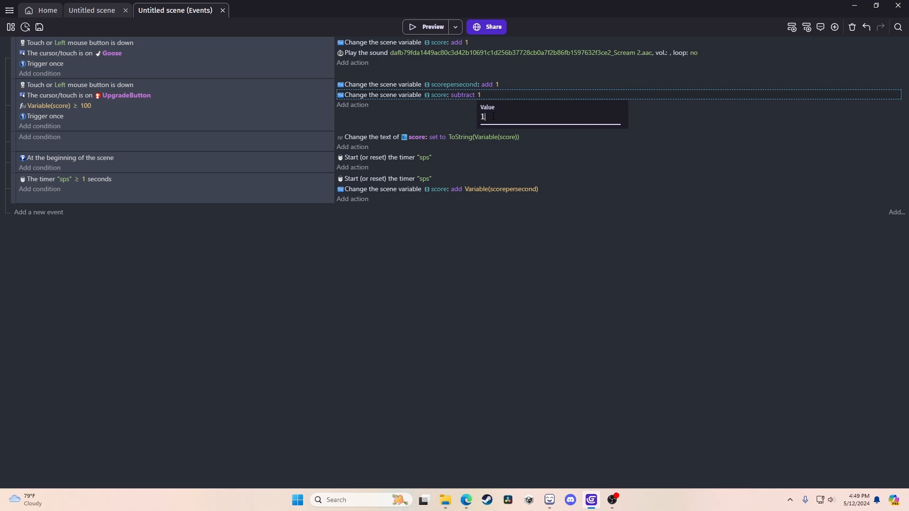
click(468, 287)
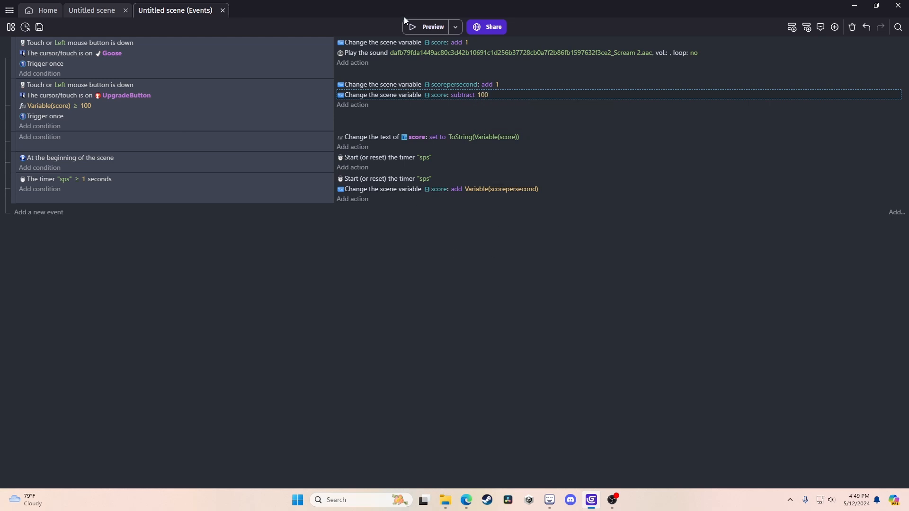
click(416, 27)
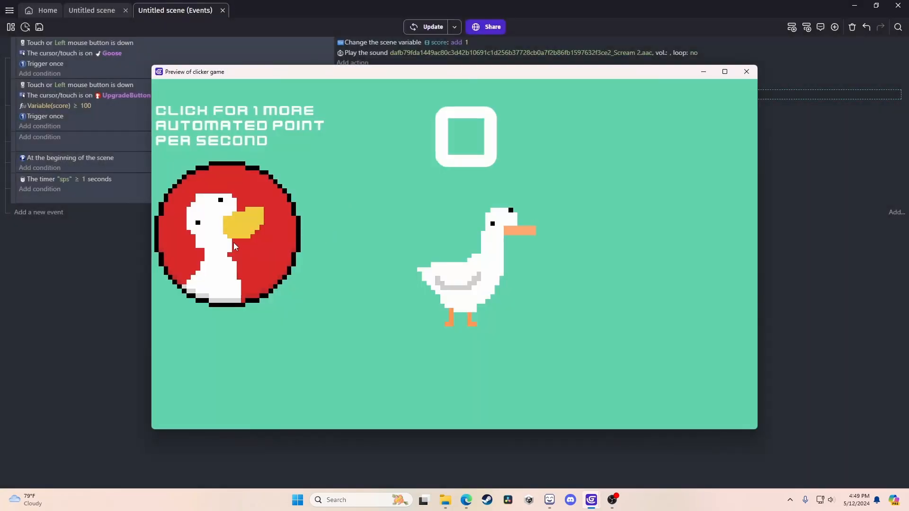
triple_click(470, 303)
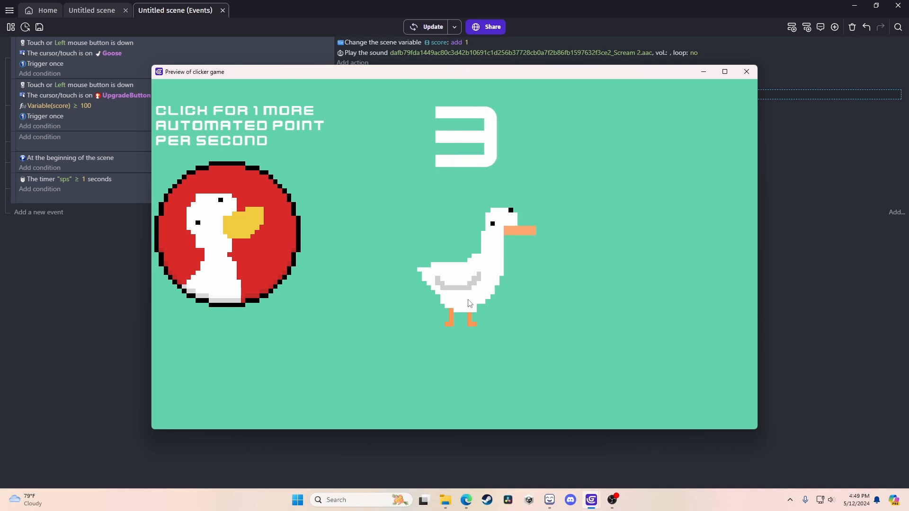
double_click(470, 303)
triple_click(469, 304)
double_click(469, 304)
double_click(470, 303)
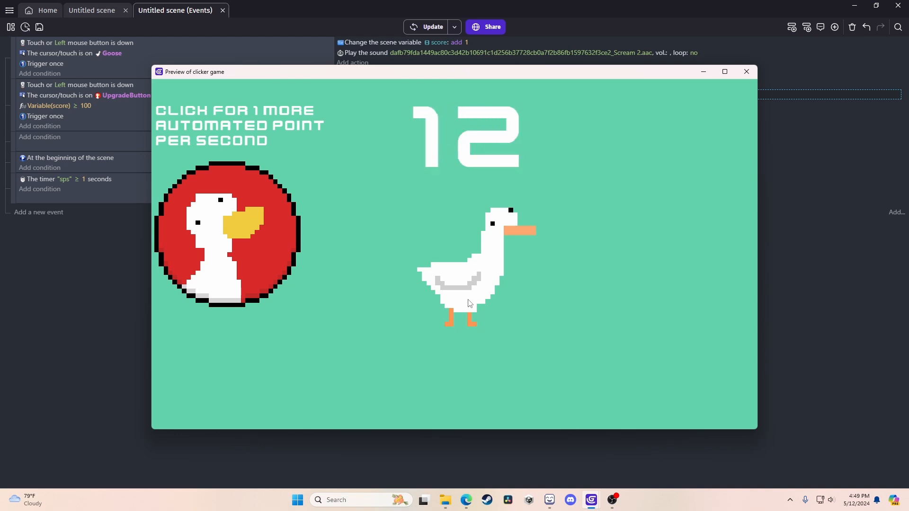
double_click(469, 304)
double_click(470, 304)
double_click(470, 304)
triple_click(469, 304)
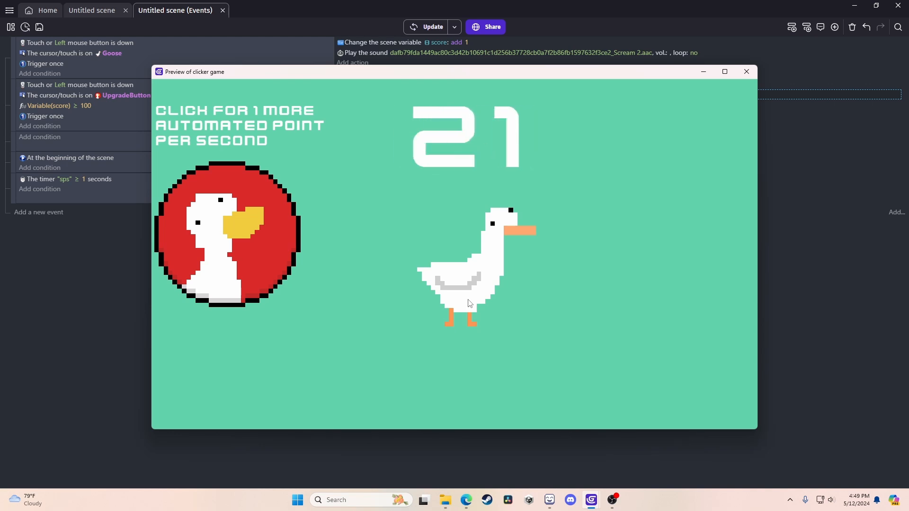
double_click(469, 304)
double_click(470, 304)
double_click(470, 304)
double_click(470, 303)
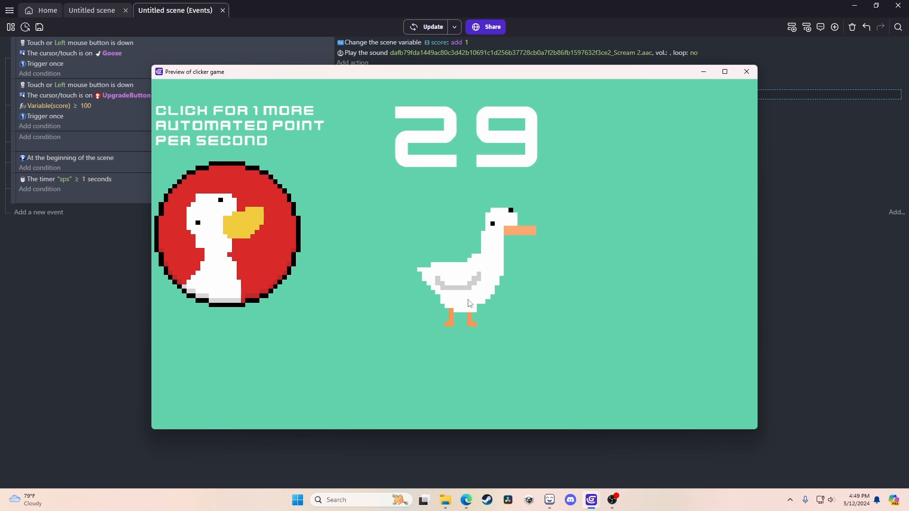
double_click(470, 304)
double_click(470, 304)
double_click(470, 303)
double_click(470, 303)
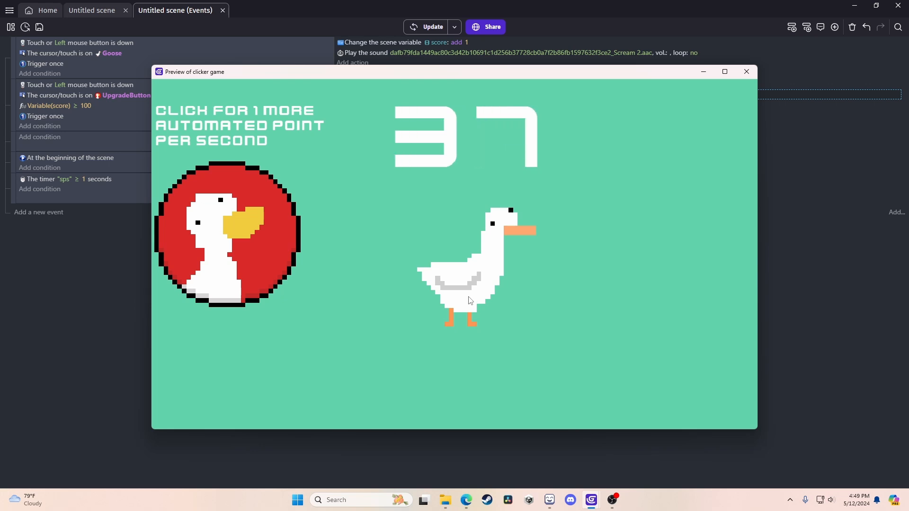
double_click(470, 303)
triple_click(470, 303)
double_click(471, 304)
triple_click(471, 304)
triple_click(471, 303)
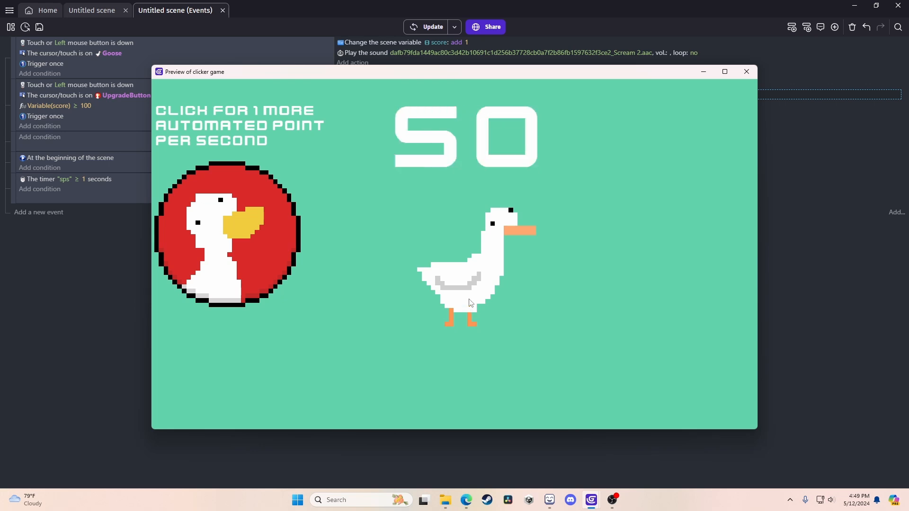
triple_click(471, 304)
triple_click(471, 303)
click(471, 303)
triple_click(471, 303)
triple_click(471, 303)
triple_click(471, 303)
triple_click(471, 299)
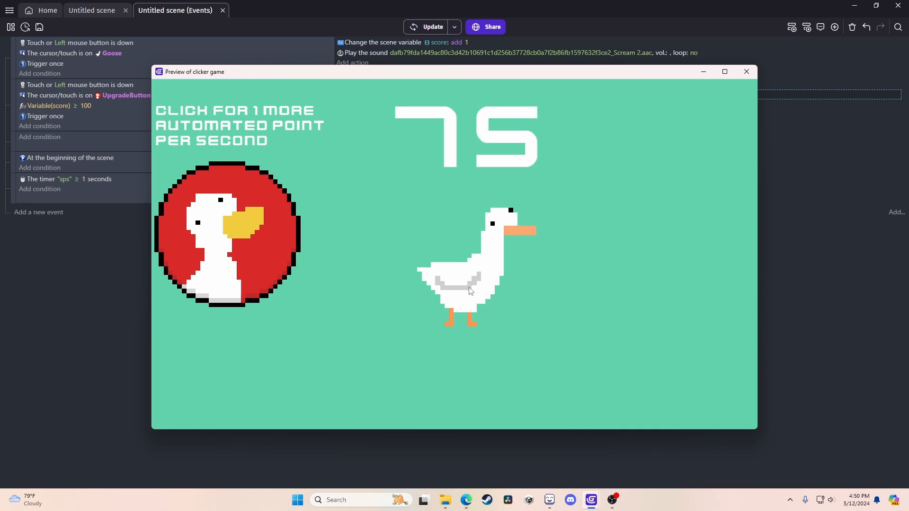
triple_click(471, 294)
triple_click(471, 291)
triple_click(471, 290)
triple_click(470, 290)
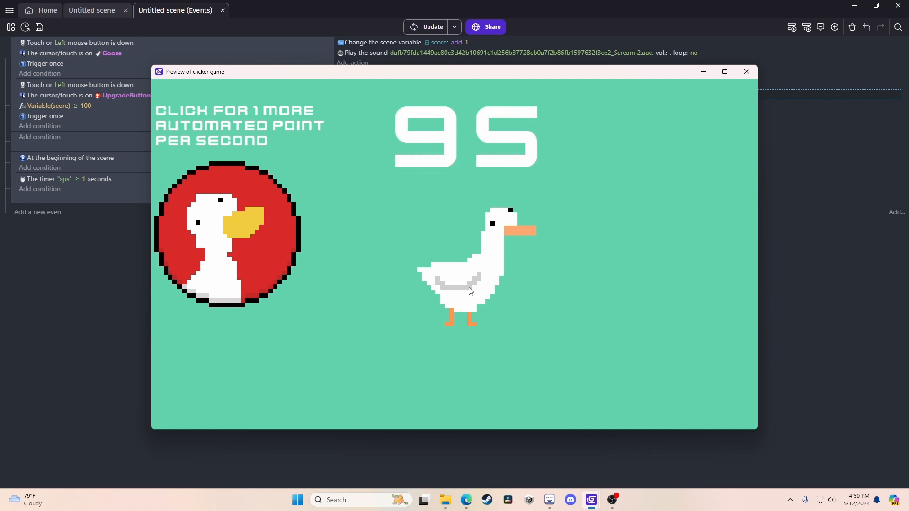
double_click(470, 291)
click(470, 291)
click(471, 291)
click(474, 297)
double_click(458, 294)
double_click(458, 295)
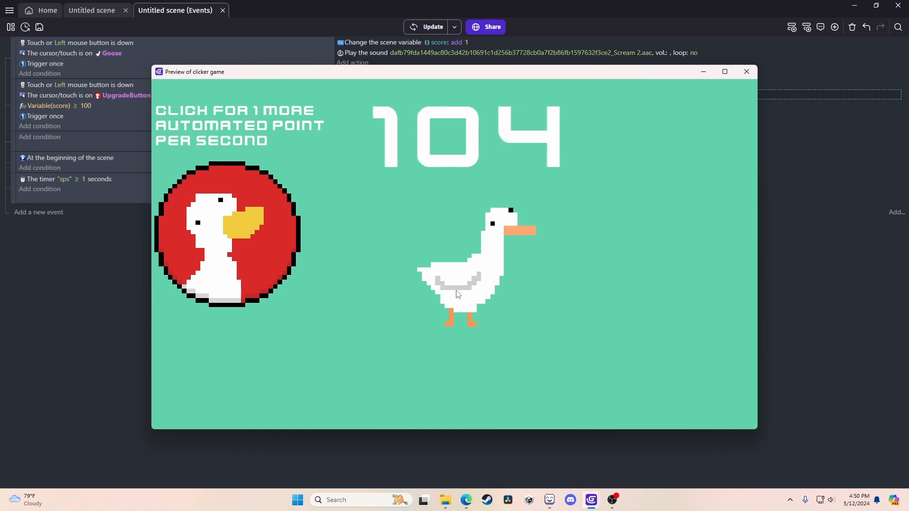
triple_click(458, 294)
click(458, 294)
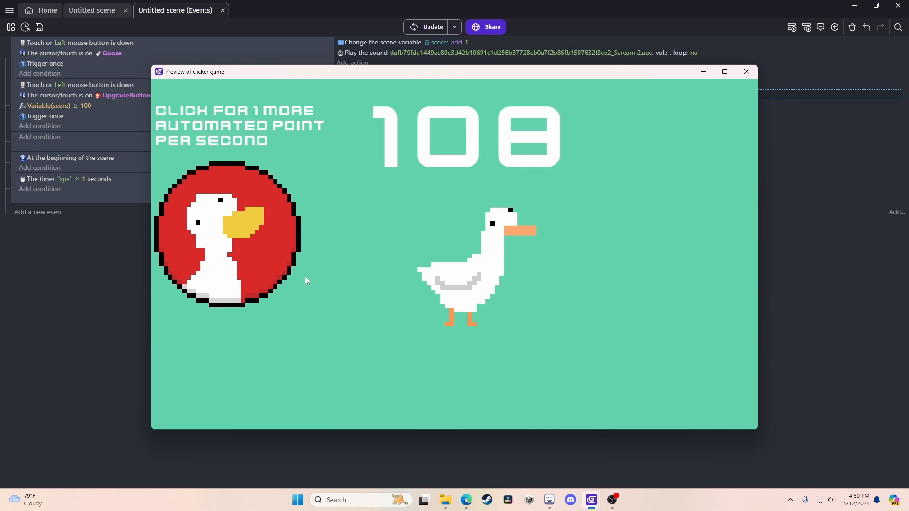
click(259, 220)
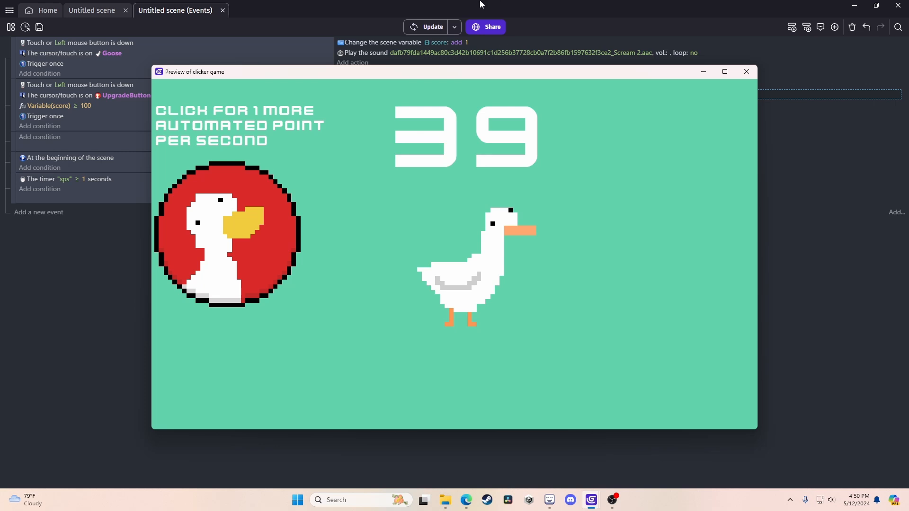
click(747, 72)
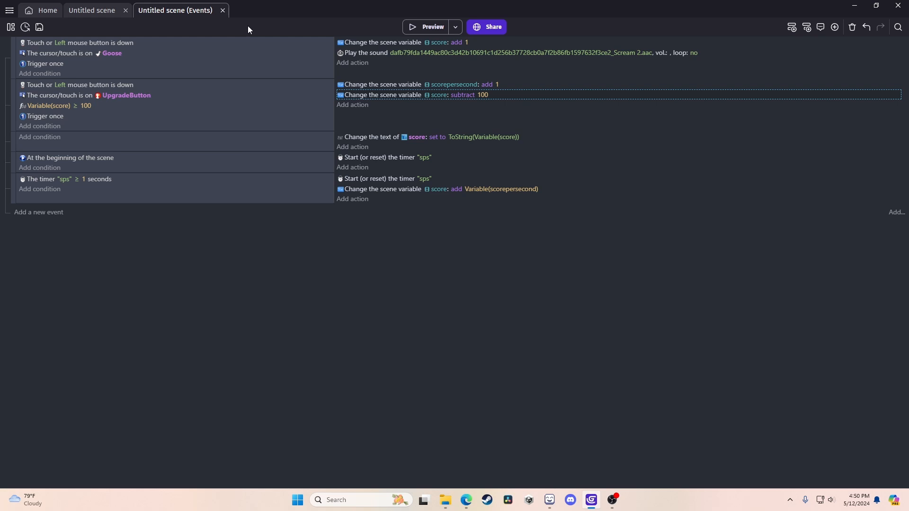
Return to the Untitled scene layout showing the goose, upgrade button and score objects.
click(75, 10)
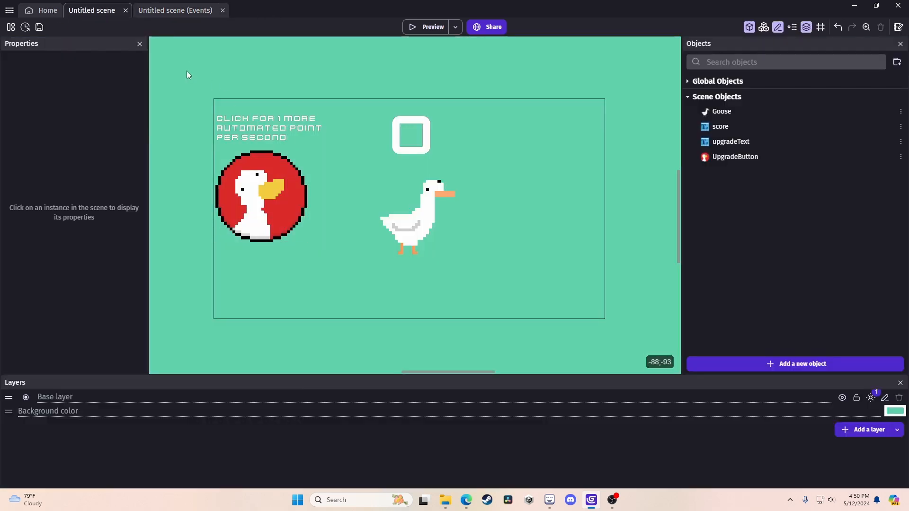
drag(187, 70, 642, 329)
click(598, 312)
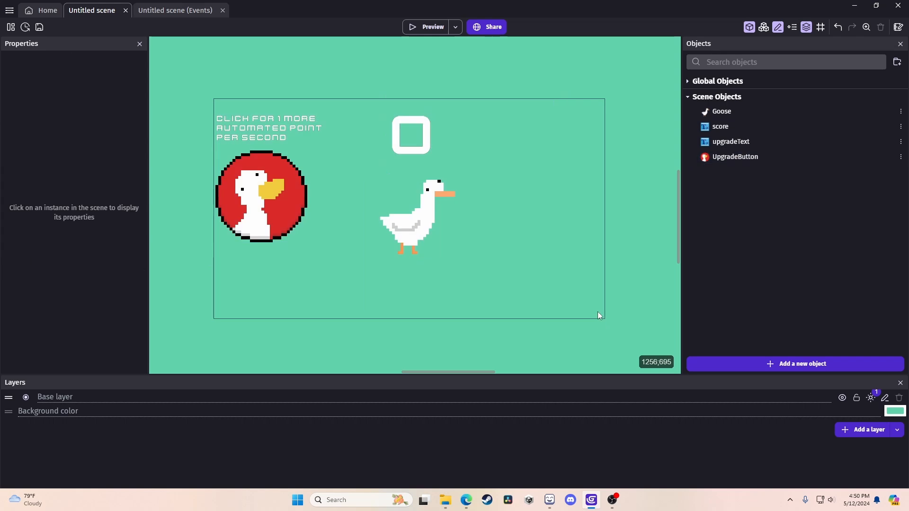